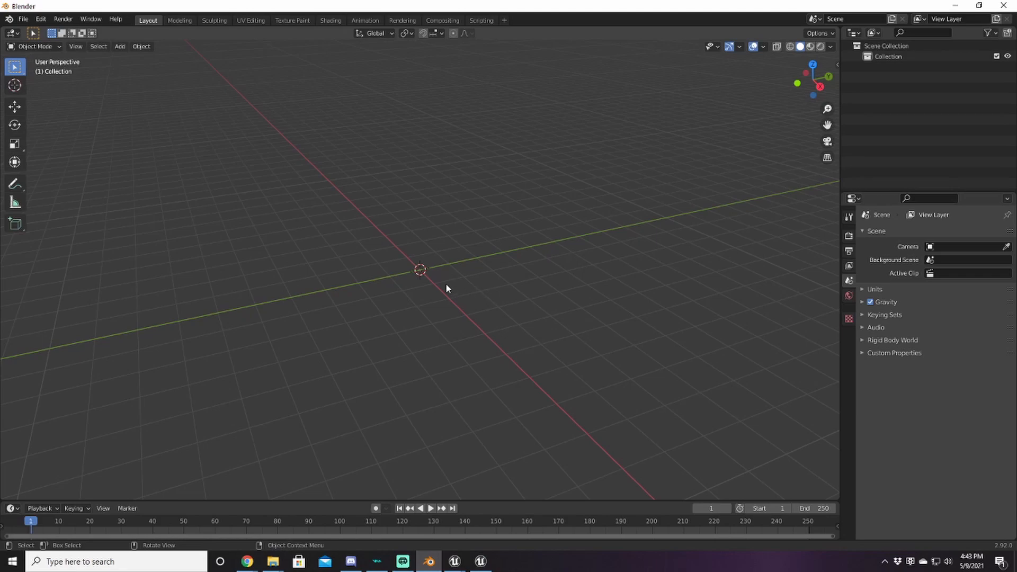
Import the 48 KiB w_so010_0 FBX model dated 05 May 2021 from the Documents folder
scroll(433, 286, "up", 6)
mouse_move(435, 285)
middle_mouse_down()
mouse_move(428, 312)
mouse_move(455, 283)
mouse_move(446, 294)
middle_mouse_up()
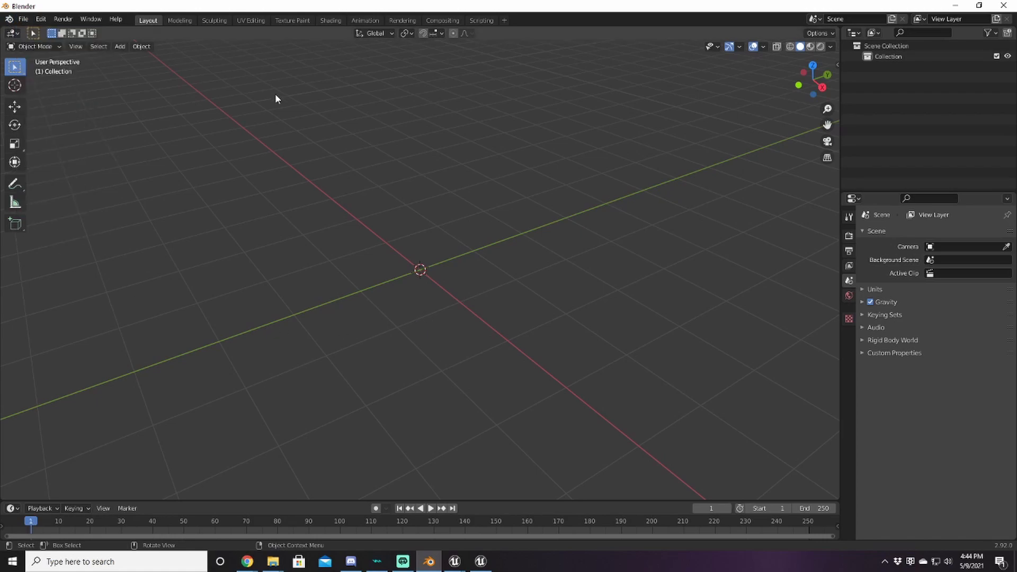
left_click(29, 21)
mouse_move(41, 166)
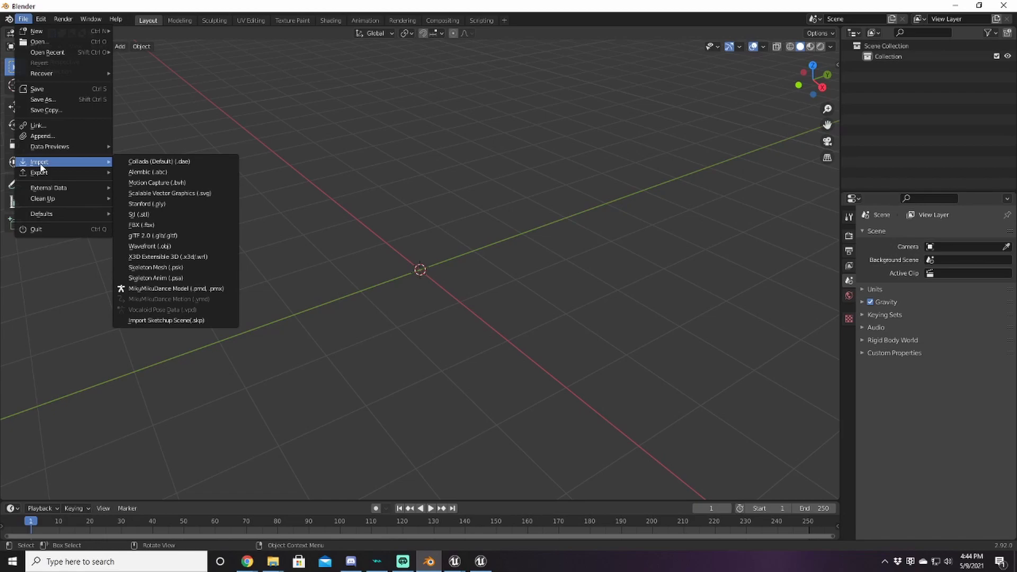
left_click(24, 19)
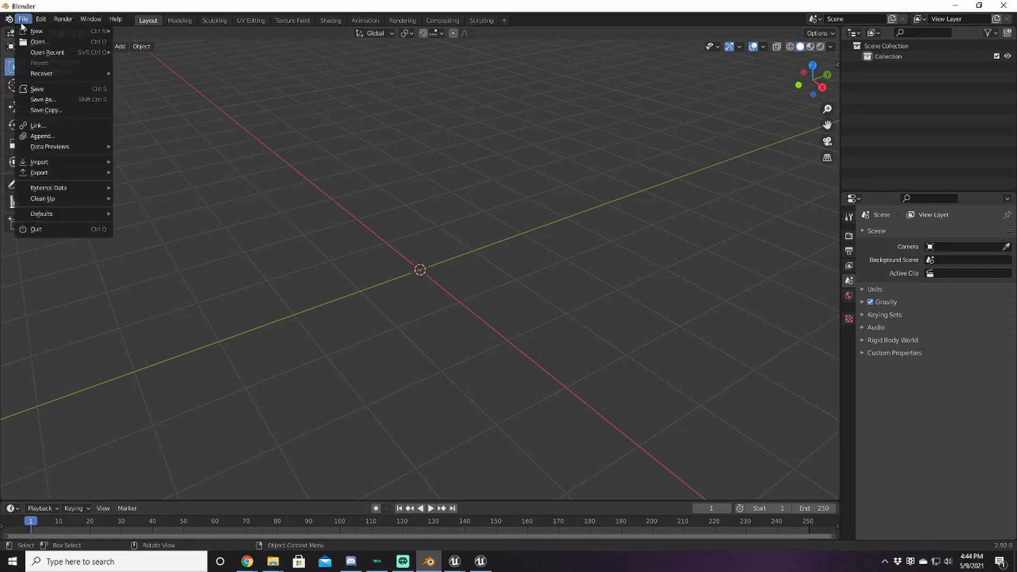
left_click(147, 228)
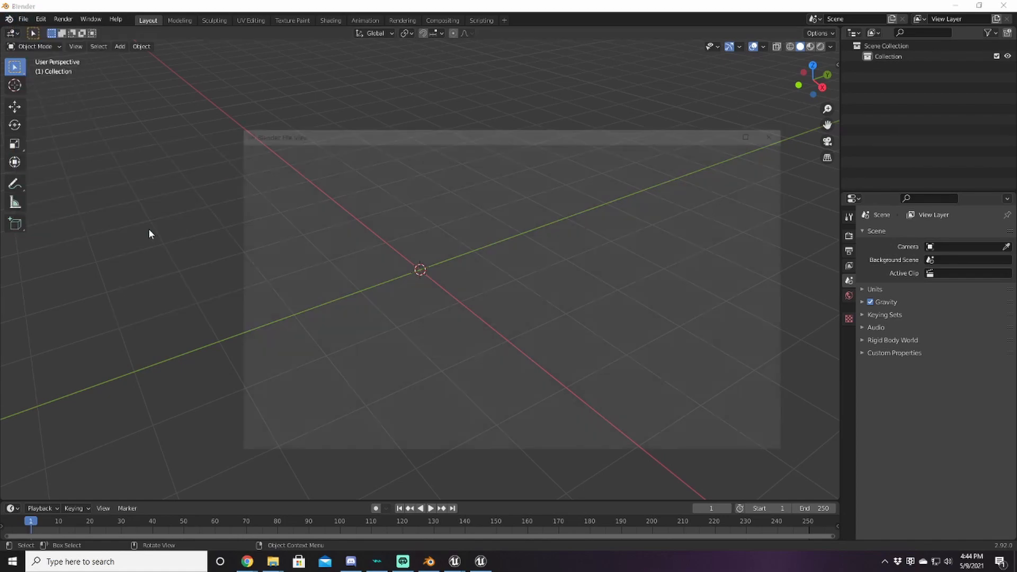
scroll(561, 348, "down", 15)
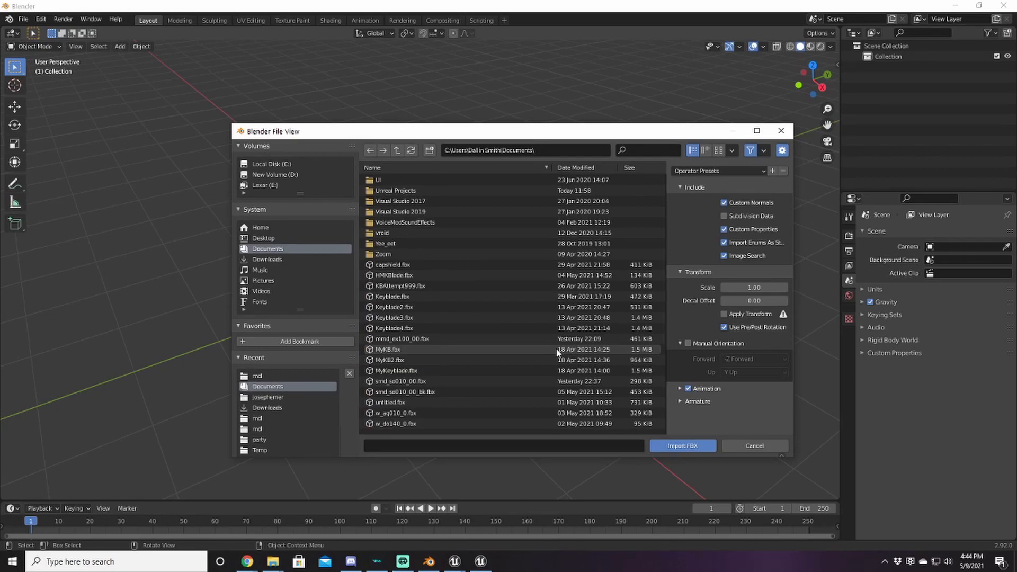
scroll(544, 347, "down", 10)
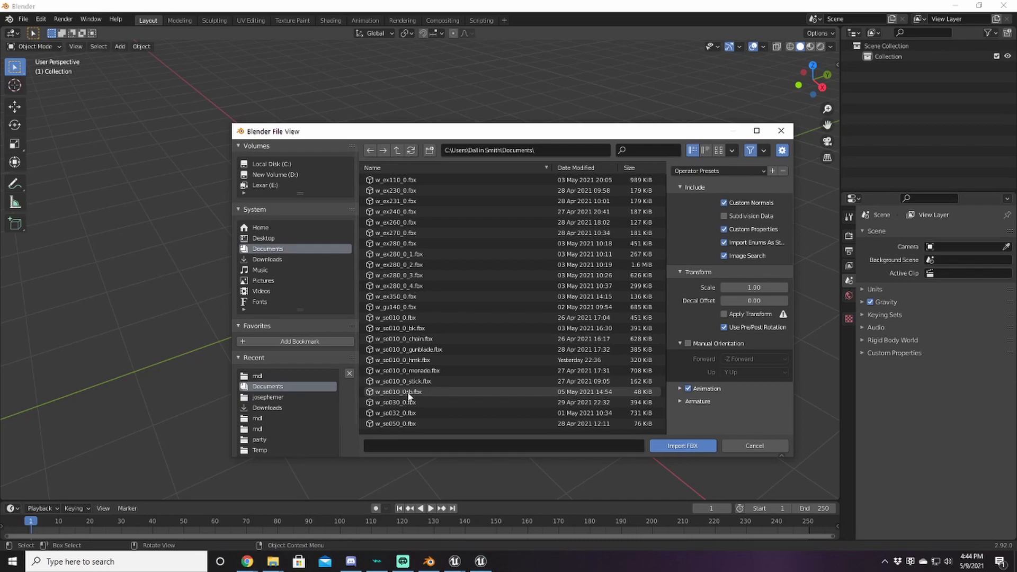
double_click(408, 393)
middle_click_drag(425, 362, 690, 167)
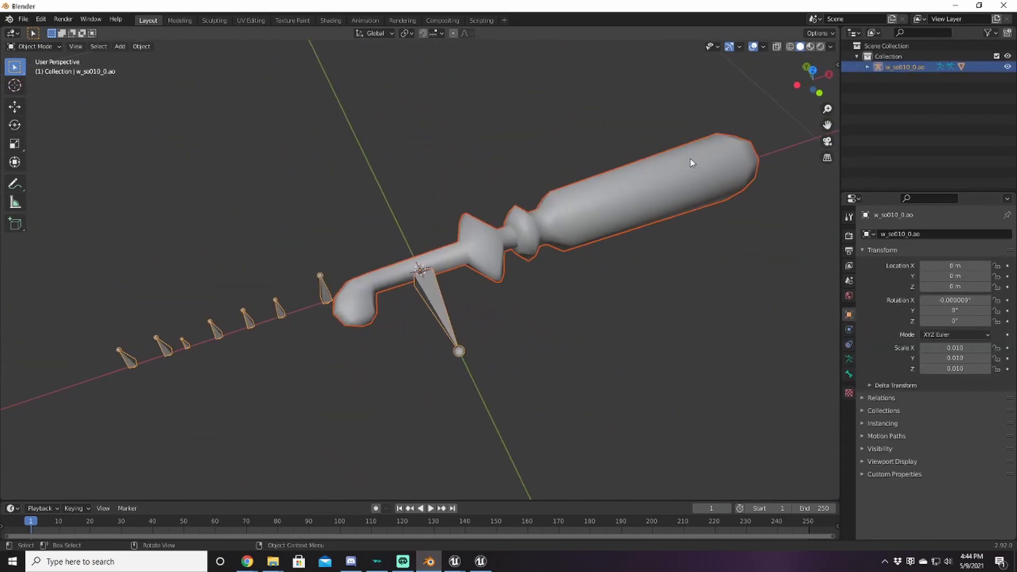
Delete the imported armature w_so010_0.ao, keeping only the mesh w_so010_0.mo
middle_click_drag(647, 363, 638, 329)
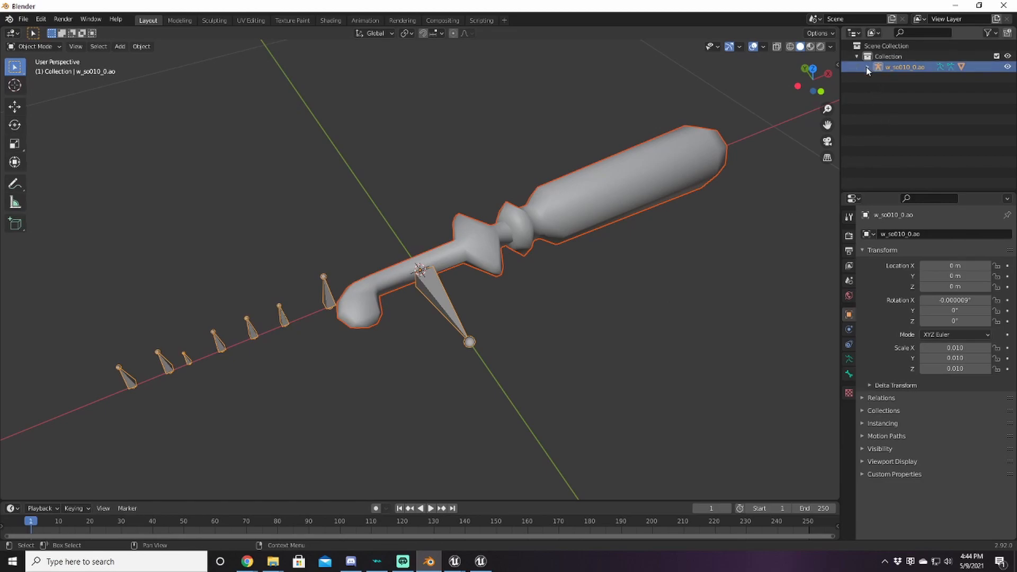
scroll(524, 243, "down", 5)
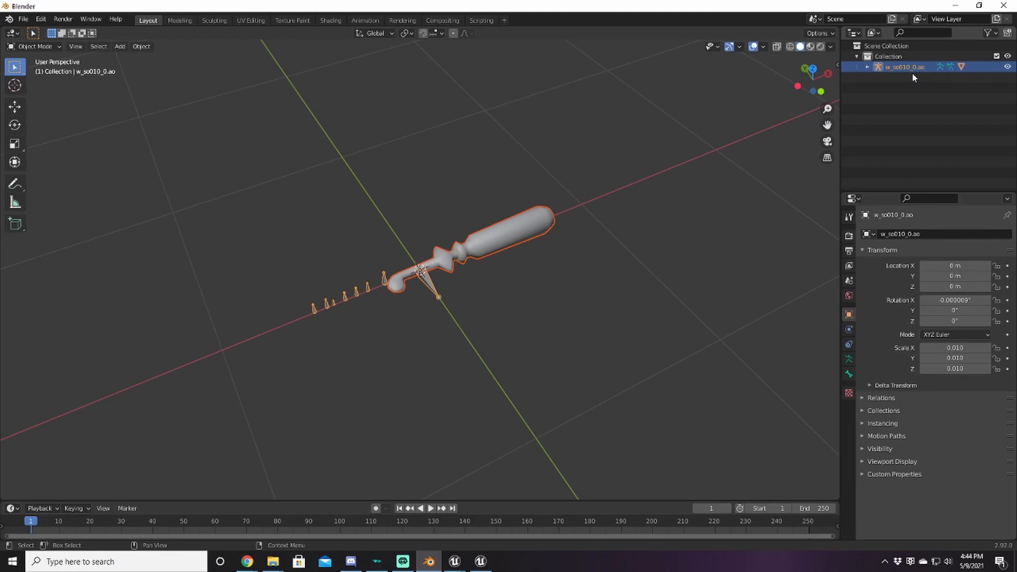
left_click(907, 65)
key("Delete")
scroll(527, 215, "down", 6)
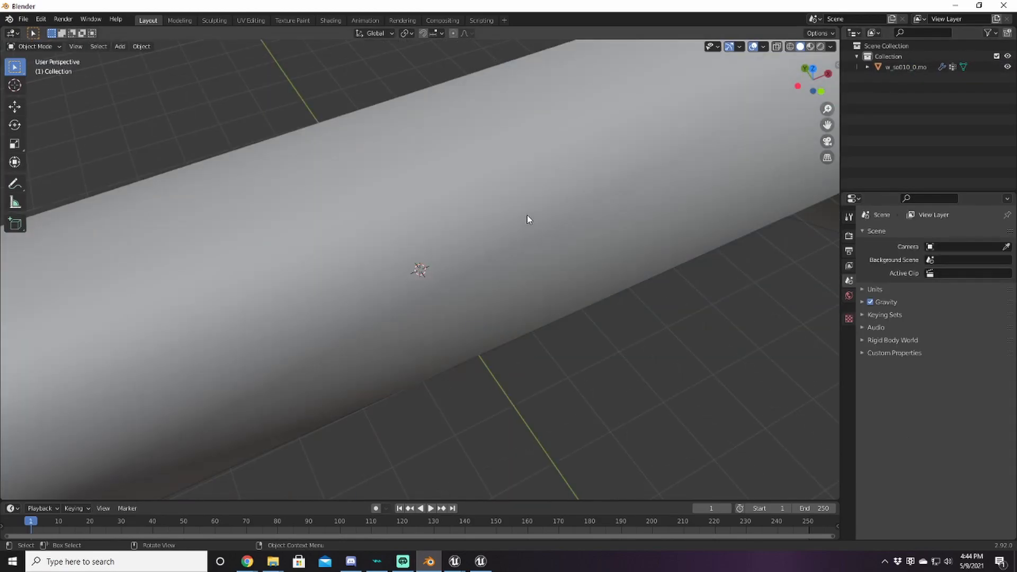
scroll(530, 219, "down", 5)
Set the X rotation of the mesh w_so010_0.mo to 180° and check its orientation
middle_click_drag(531, 222, 524, 328)
left_click(531, 230)
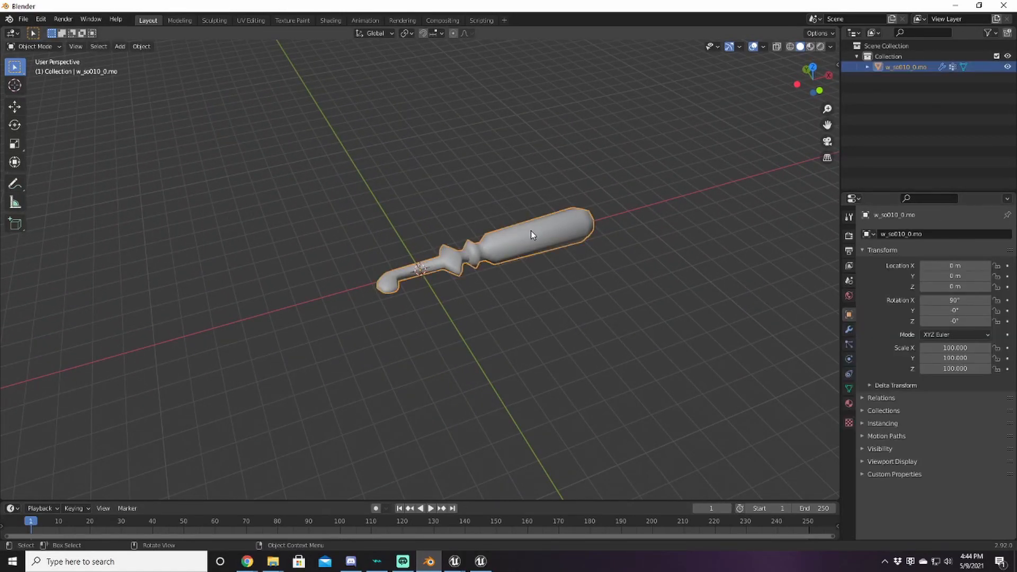
left_click(974, 300)
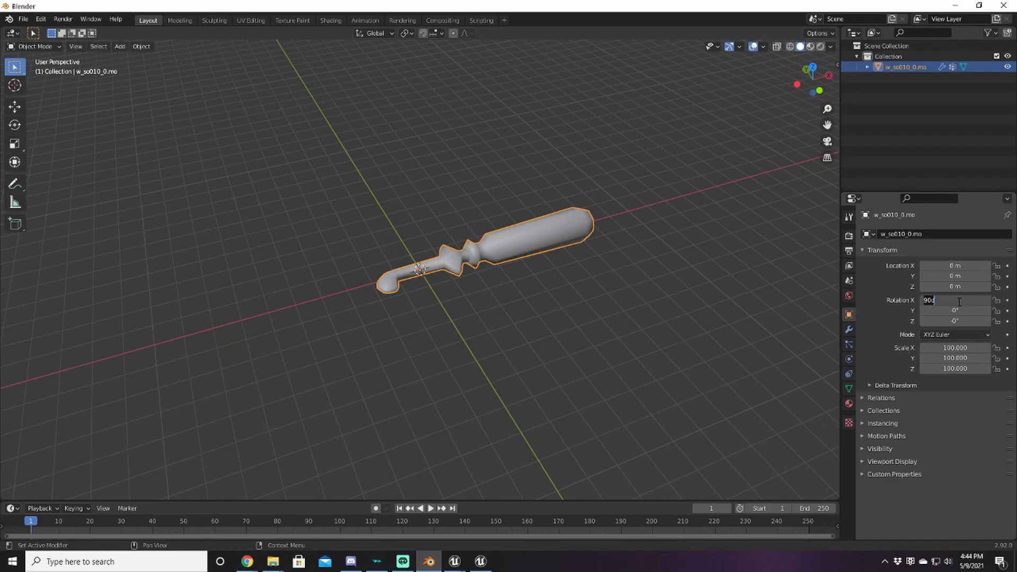
left_click(934, 300)
left_click(890, 304)
mouse_move(947, 300)
left_mouse_down()
mouse_move(999, 301)
mouse_move(966, 301)
left_mouse_up()
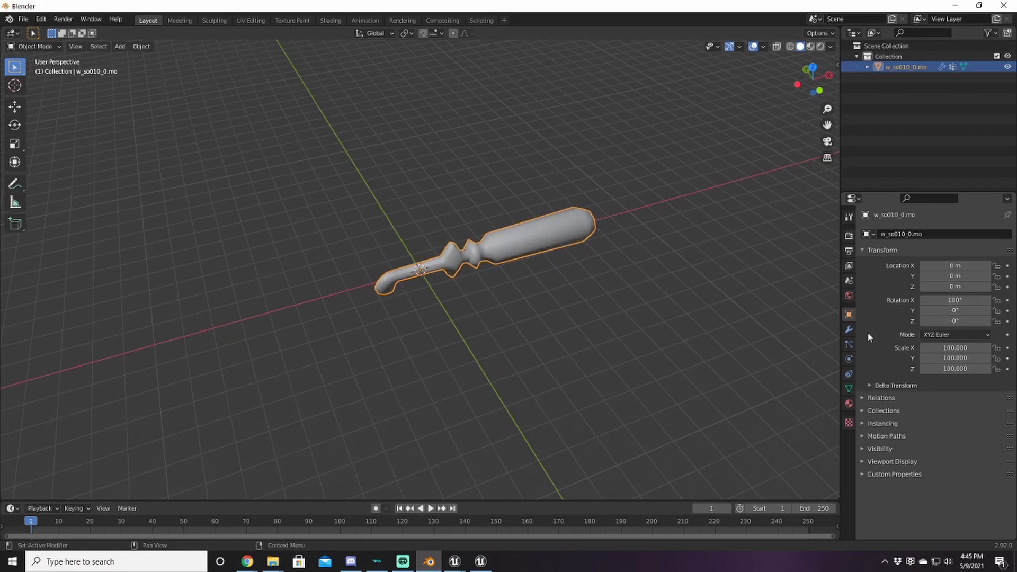
middle_click_drag(513, 311, 550, 213)
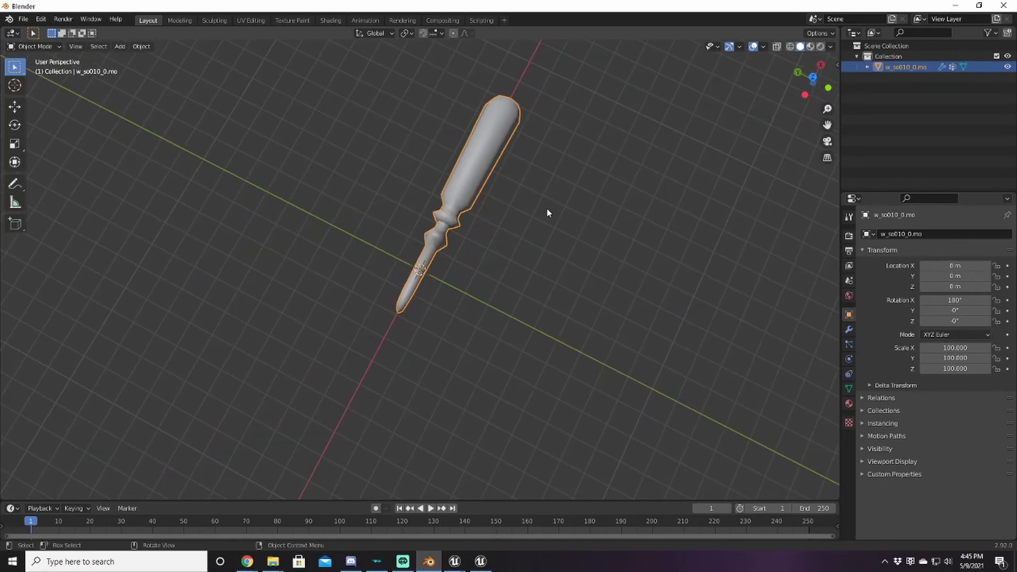
middle_click_drag(521, 268, 640, 385)
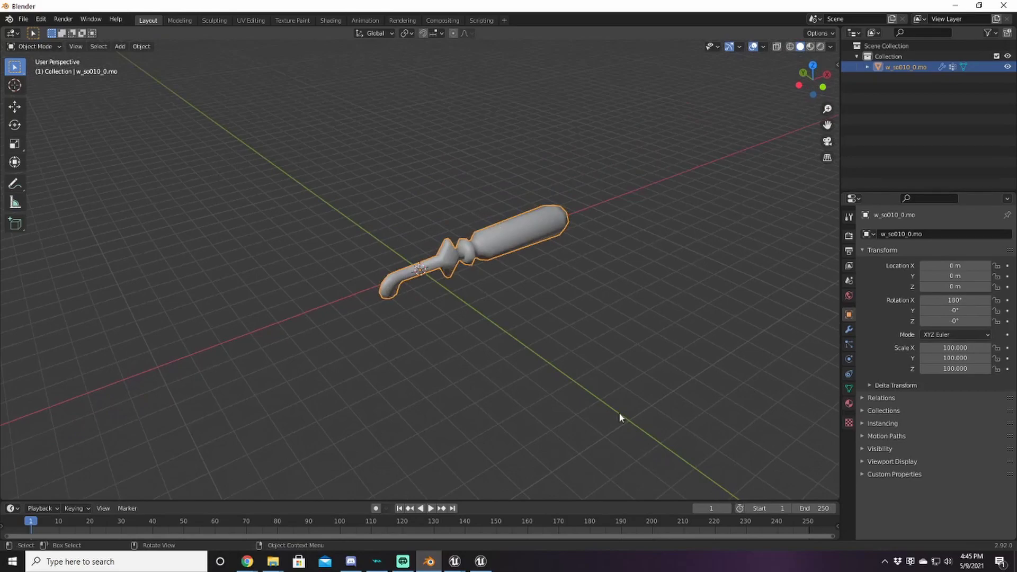
middle_click_drag(555, 246, 243, 98)
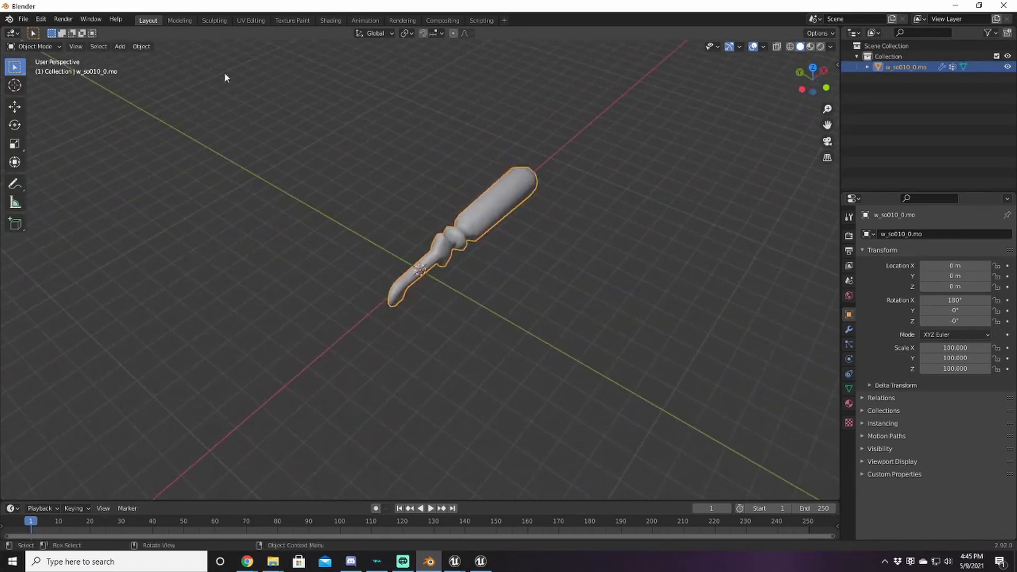
Start an FBX export of the scene and set the export scale to 0.01
left_click(23, 19)
left_click(24, 19)
left_click(23, 19)
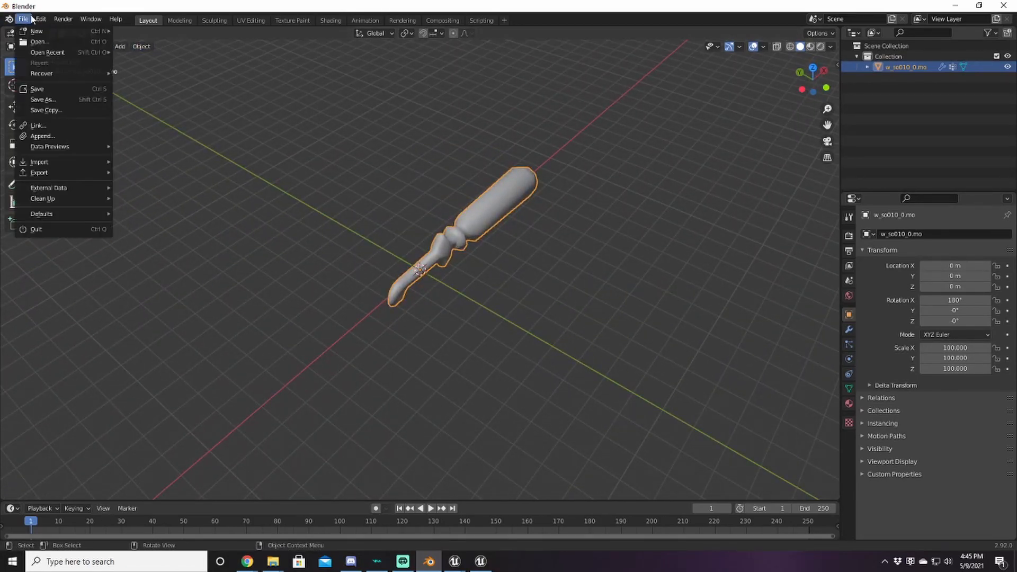
mouse_move(38, 173)
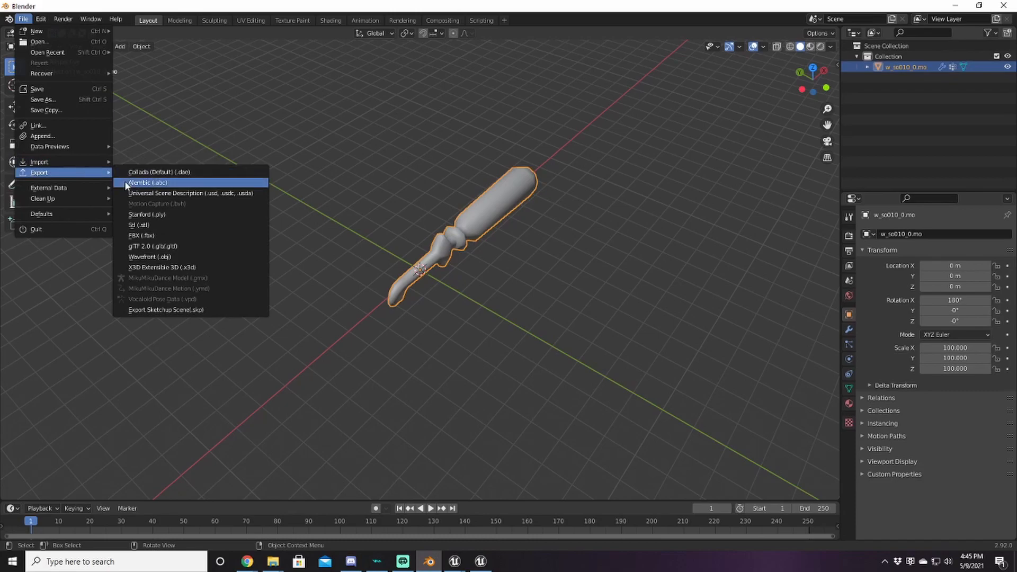
left_click(142, 235)
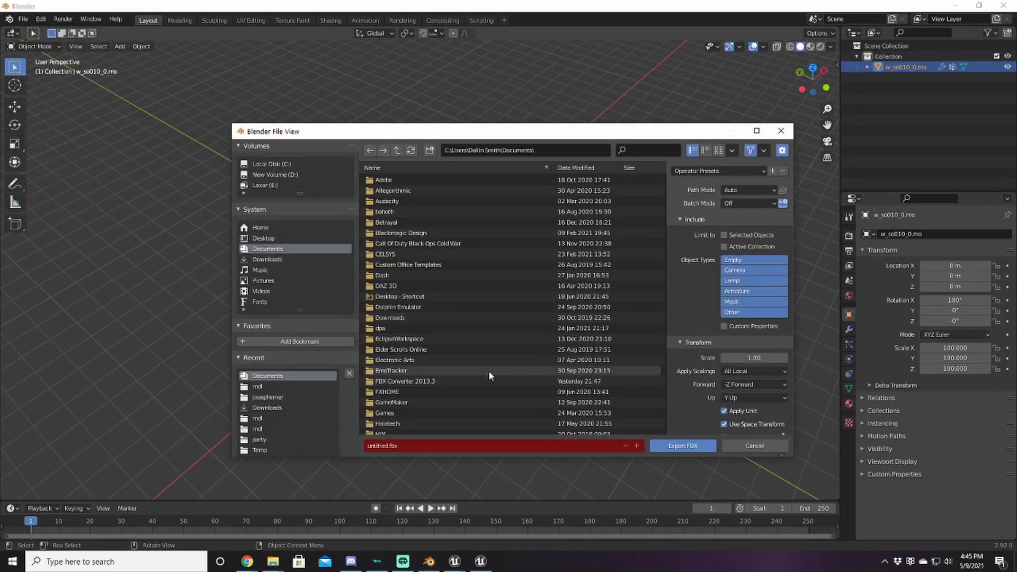
scroll(472, 377, "down", 2)
scroll(472, 378, "up", 2)
left_click(758, 358)
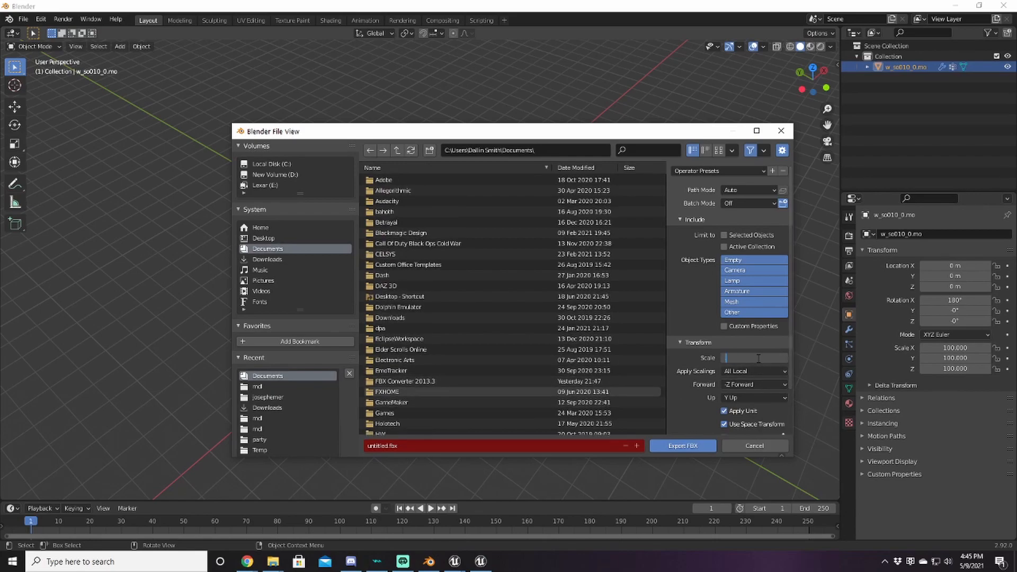
key("Return")
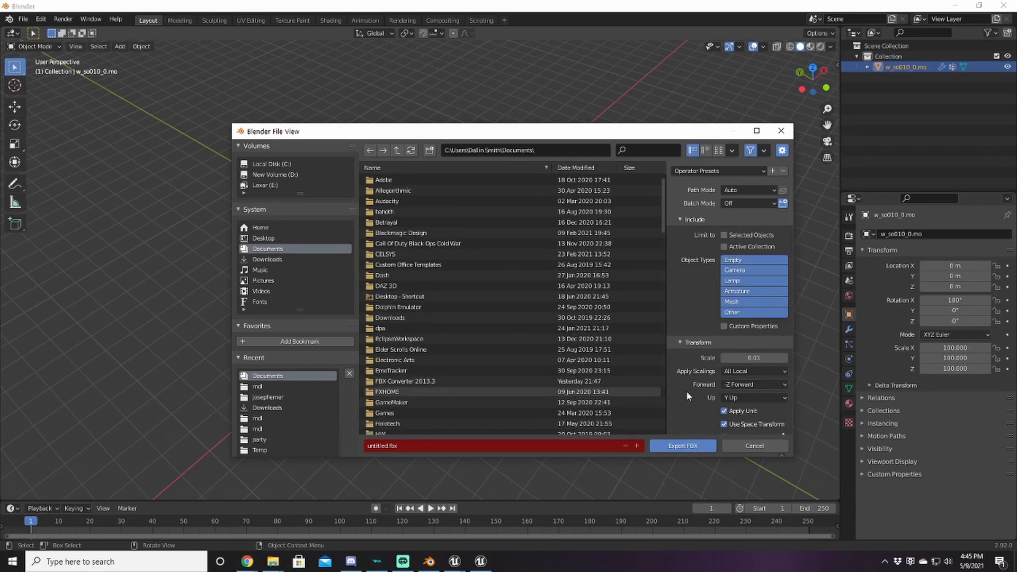
Set the FBX export's geometry smoothing to Face and turn off Add Leaf Bones for the armature
scroll(689, 391, "down", 2)
left_click(708, 409)
left_click(738, 419)
left_click(755, 390)
scroll(698, 414, "down", 3)
left_click(736, 401)
left_click(705, 413)
scroll(710, 412, "down", 3)
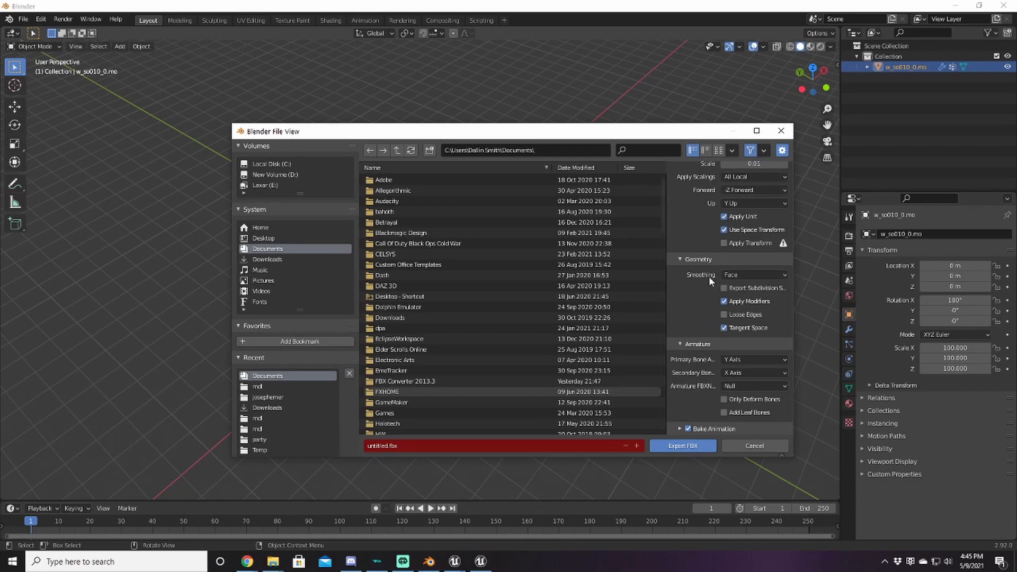
scroll(708, 277, "up", 2)
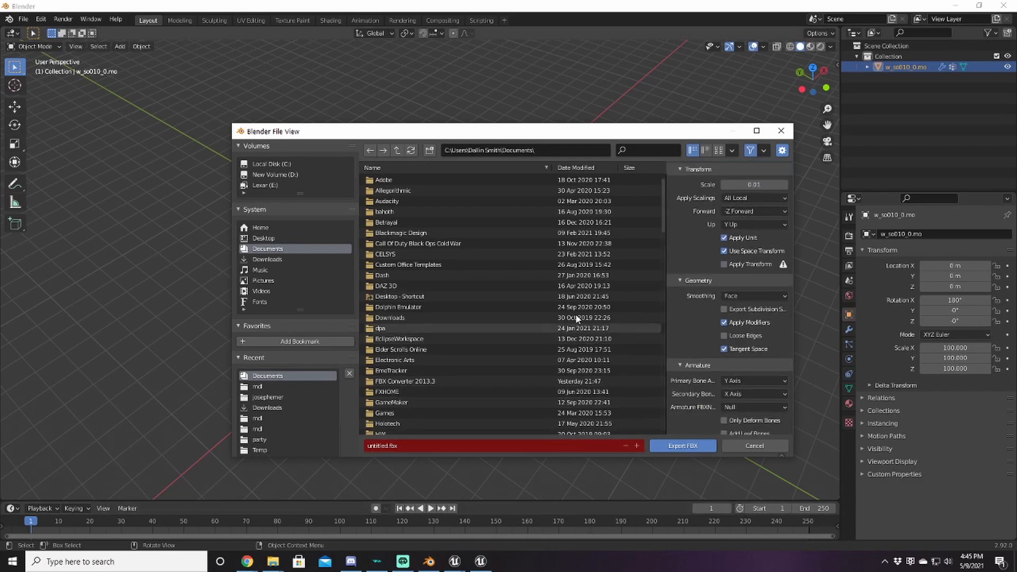
Switch to the Unreal package browser and locate the Smd_so010_00.uasset package in the mdl folder of w_so010 under Effects
left_click(455, 566)
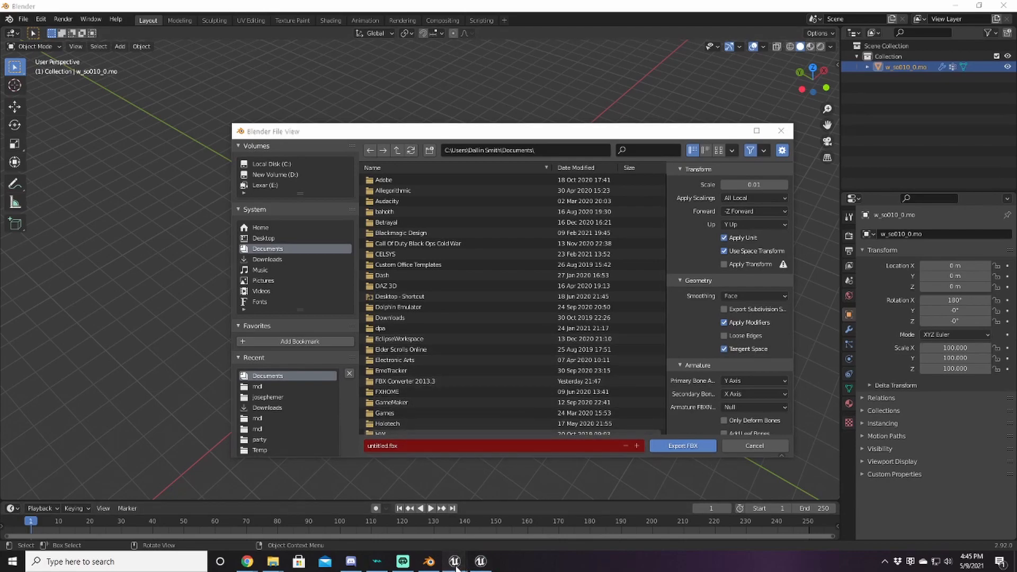
left_click(514, 527)
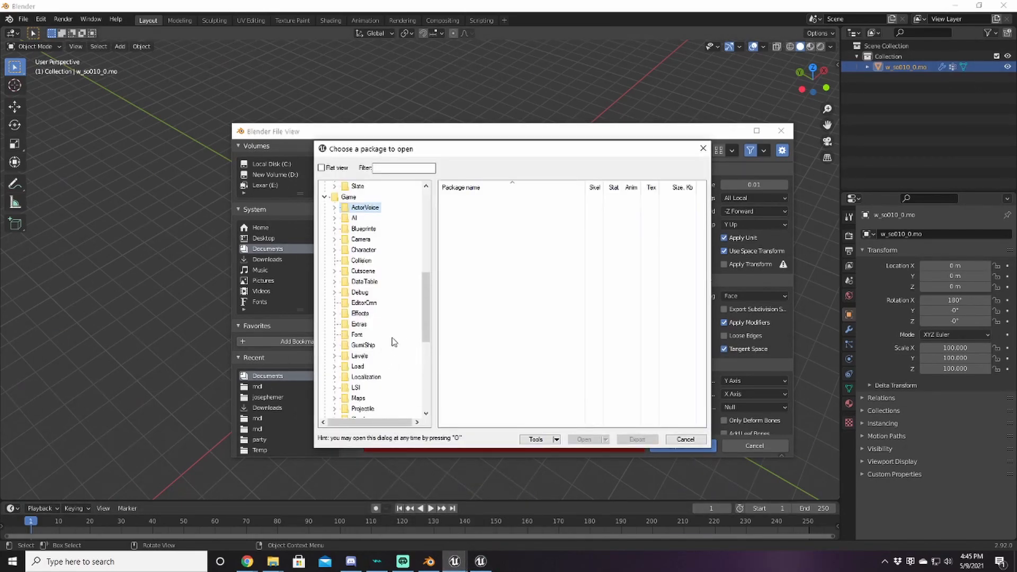
scroll(395, 345, "down", 3)
scroll(389, 338, "up", 2)
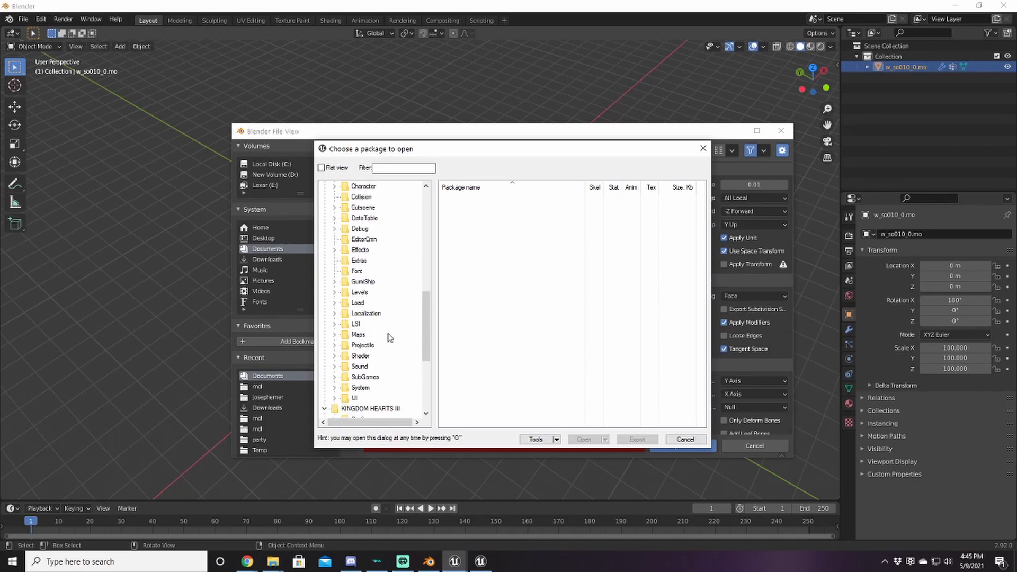
left_click(338, 284)
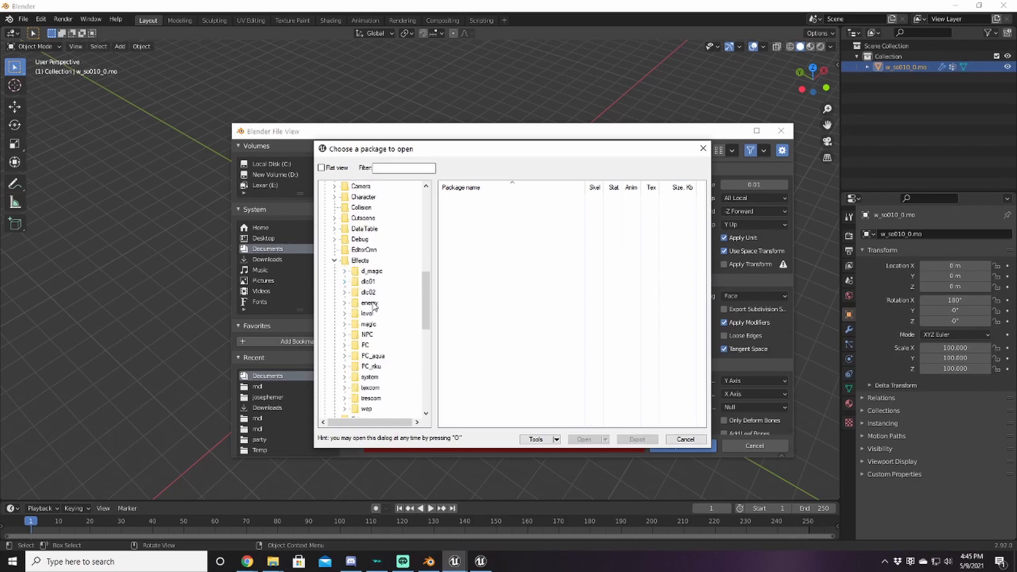
left_click(345, 409)
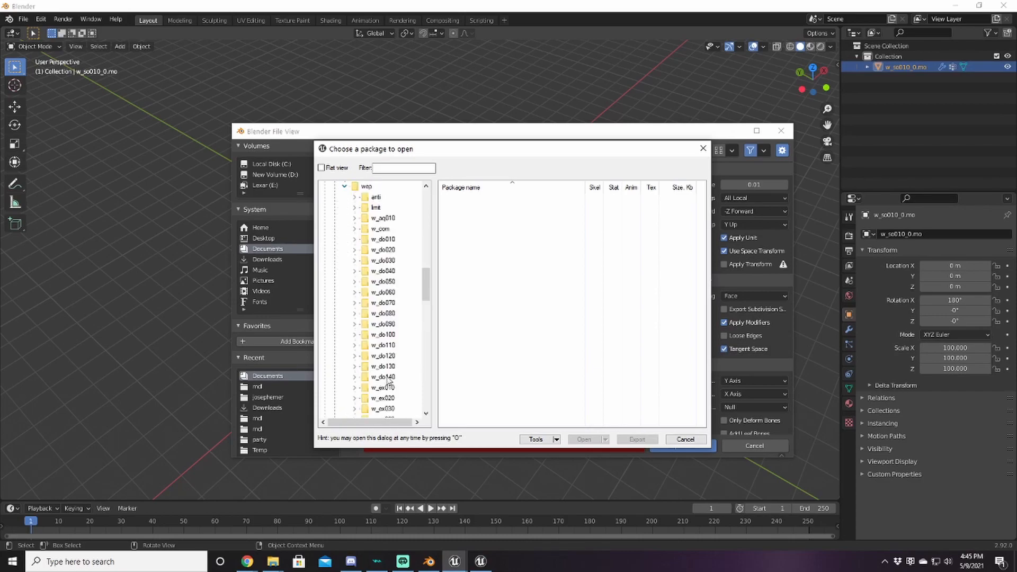
scroll(390, 267, "down", 2)
scroll(389, 265, "down", 5)
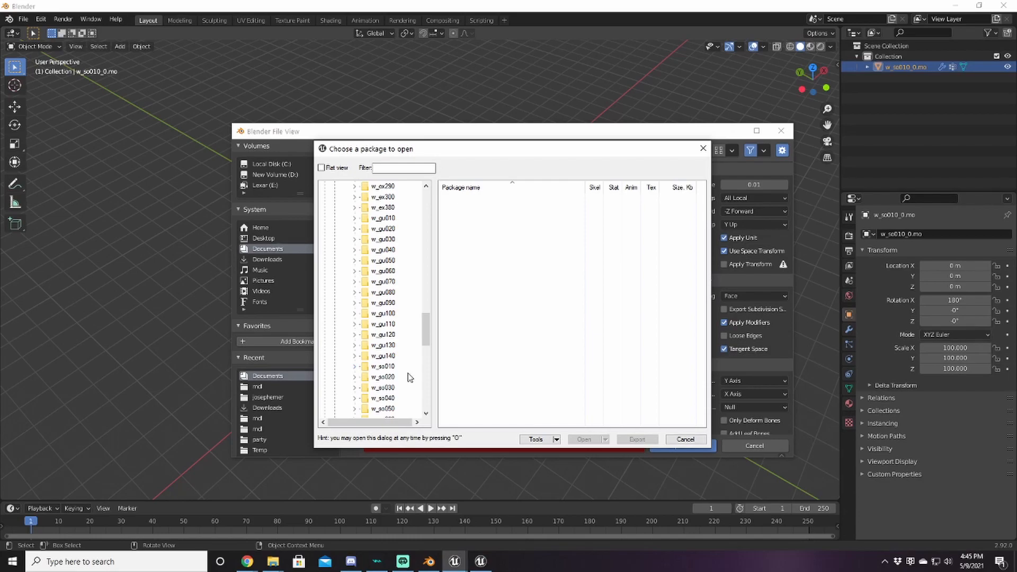
left_click(354, 367)
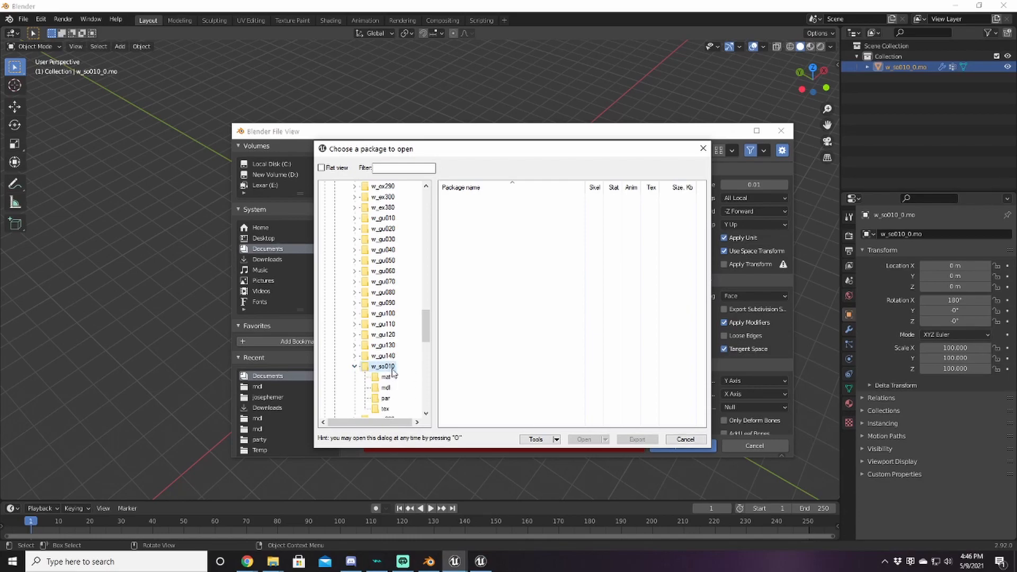
left_click(389, 390)
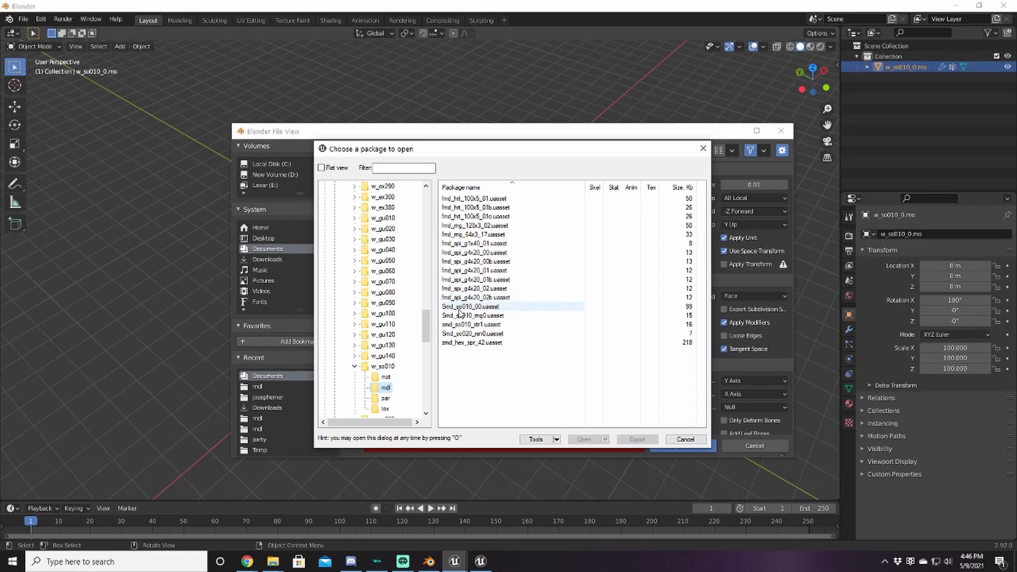
left_click(475, 307)
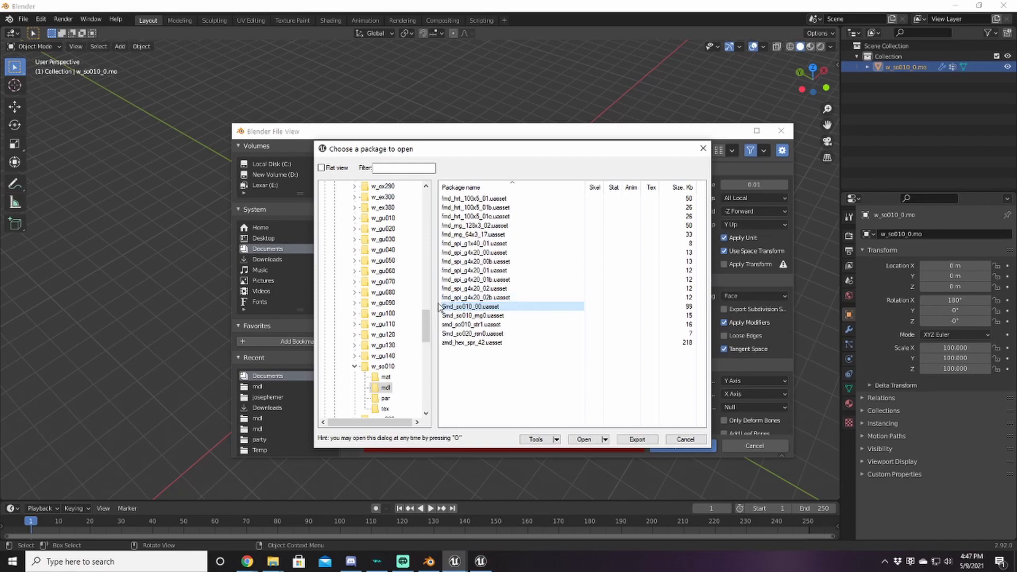
Return to Blender's FBX export dialog and name the export file smd_so010_00.fbx
left_click(549, 125)
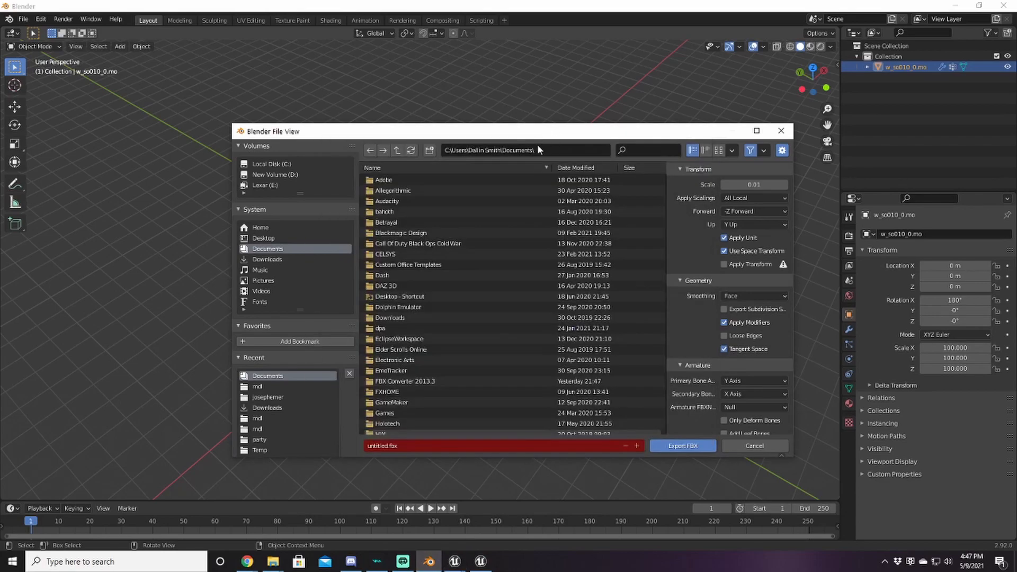
left_click_drag(389, 446, 328, 447)
type("sm")
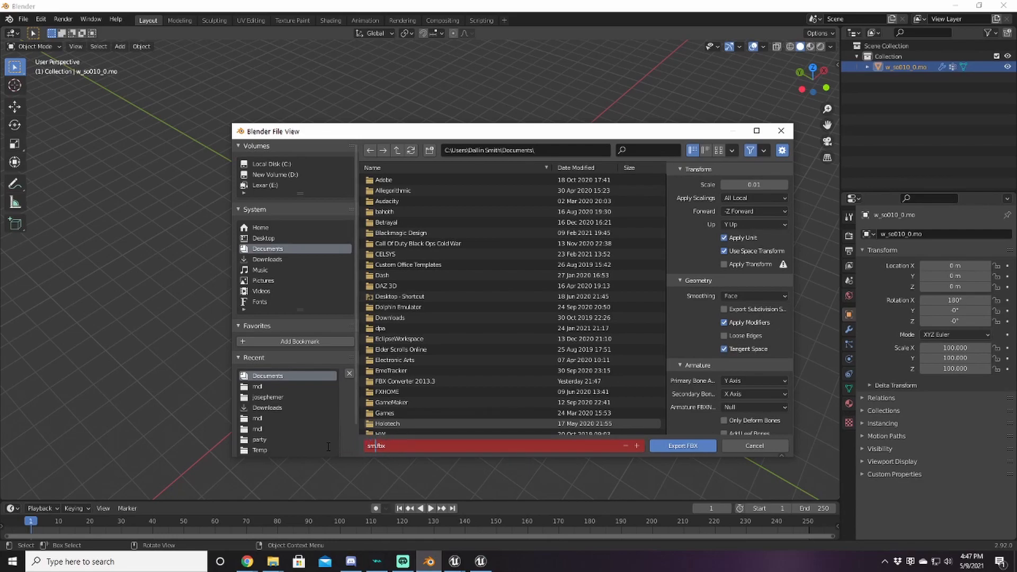
type("d_so010_00")
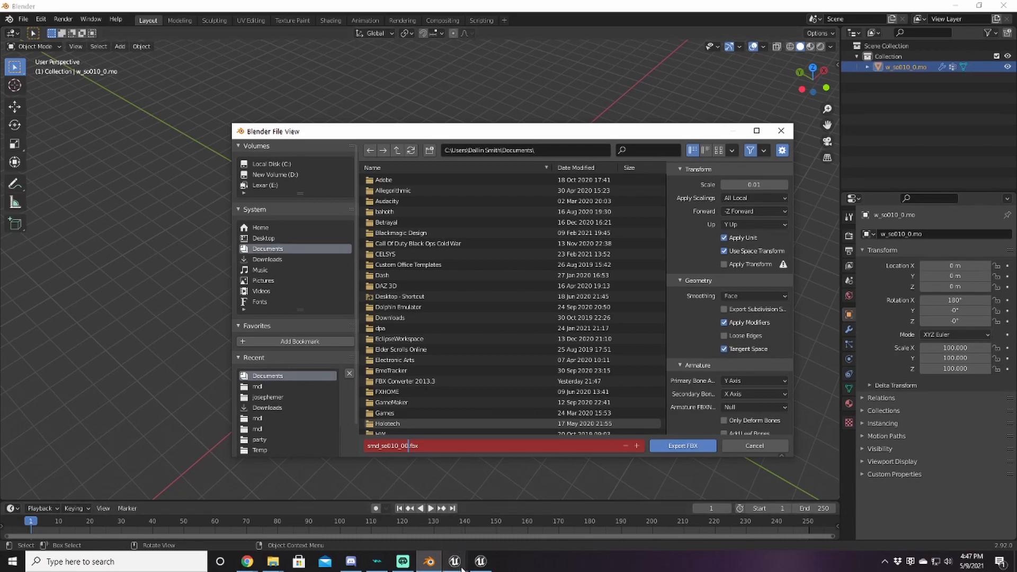
Switch to UE Viewer, open Smd_so010_00.uasset to inspect the original static mesh from several angles, and bring back the package list
mouse_move(455, 561)
left_click(507, 518)
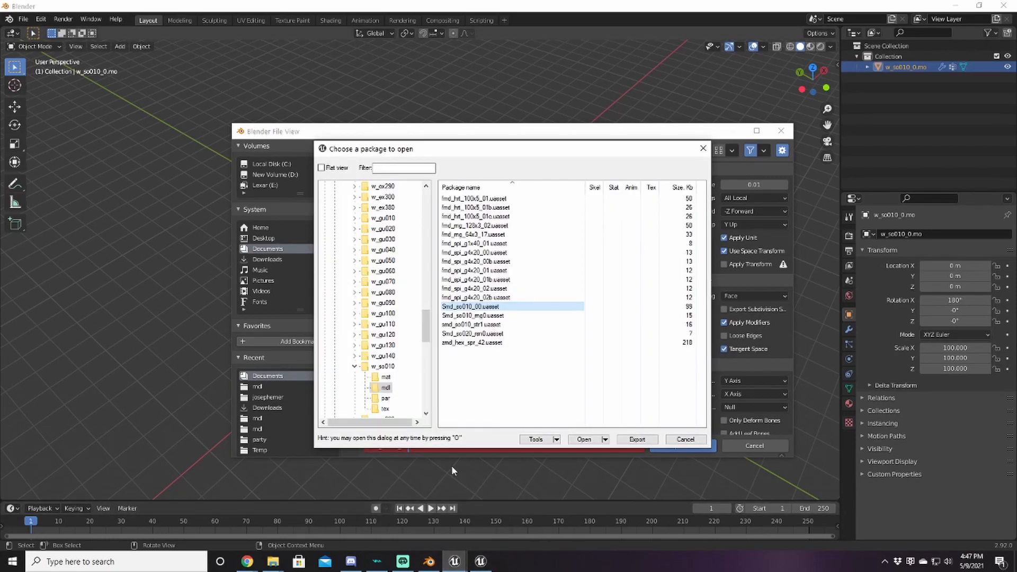
double_click(469, 307)
mouse_move(532, 335)
middle_mouse_down()
mouse_move(509, 296)
mouse_move(547, 348)
middle_mouse_up()
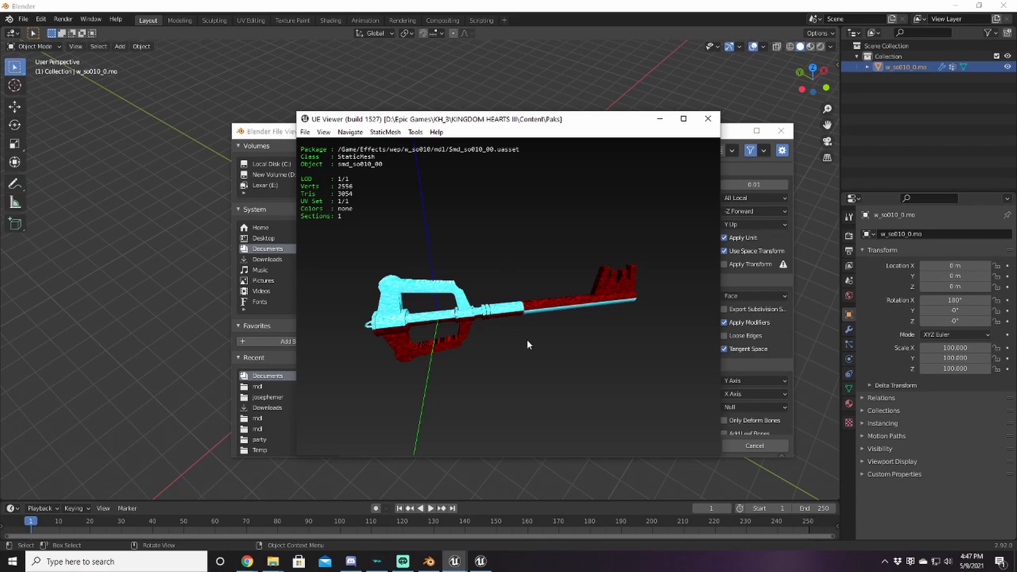
left_click(304, 133)
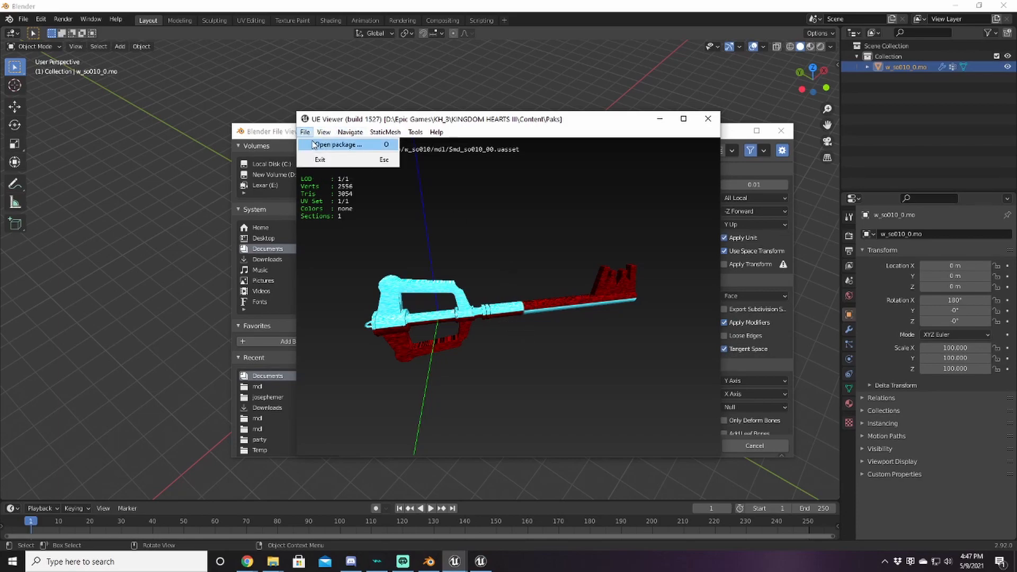
left_click(338, 145)
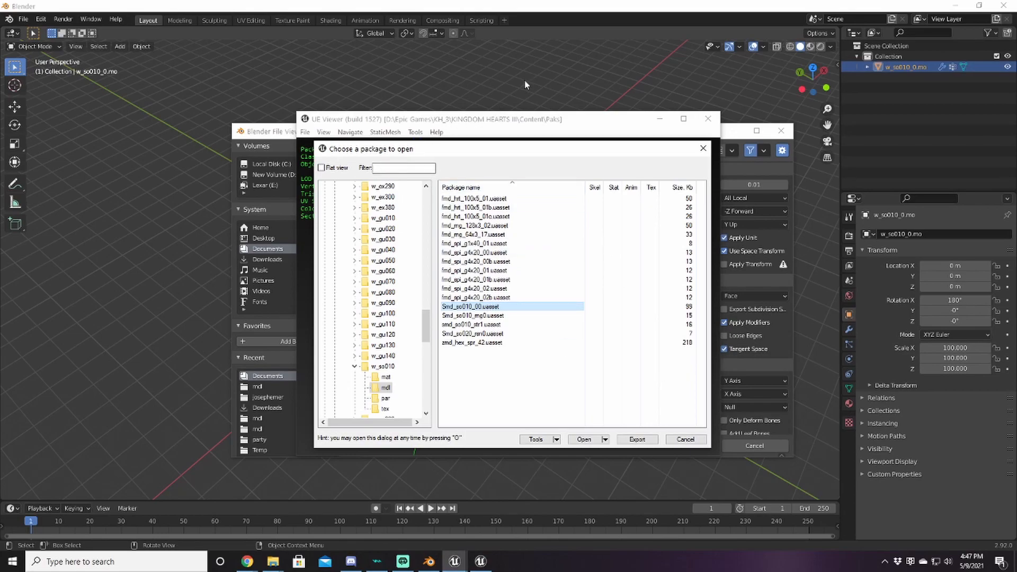
Return to Blender's export dialog, change the file name to smd_so010_00sb.fbx, and export the FBX to Documents
left_click(558, 95)
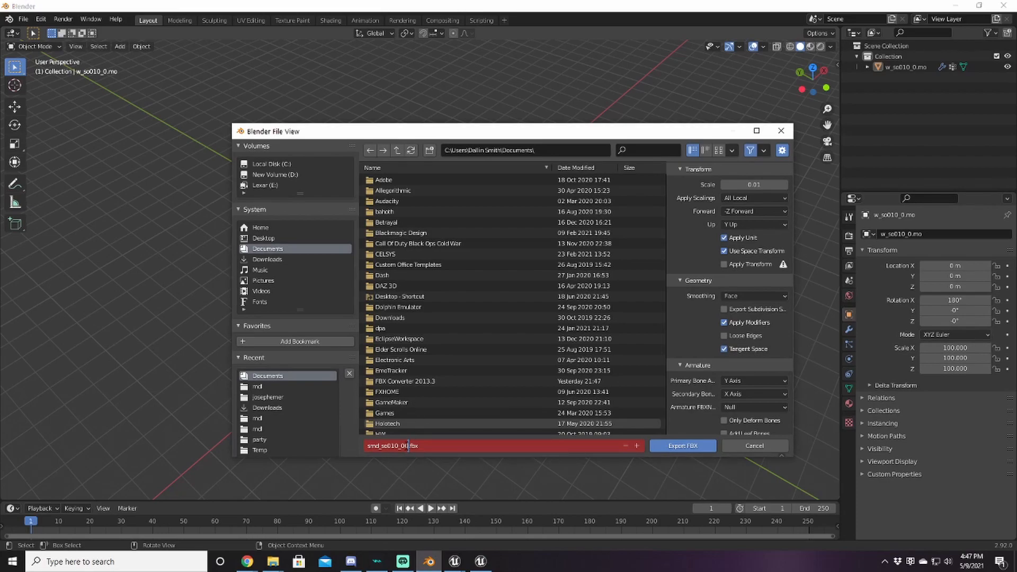
type("sb")
key("Return")
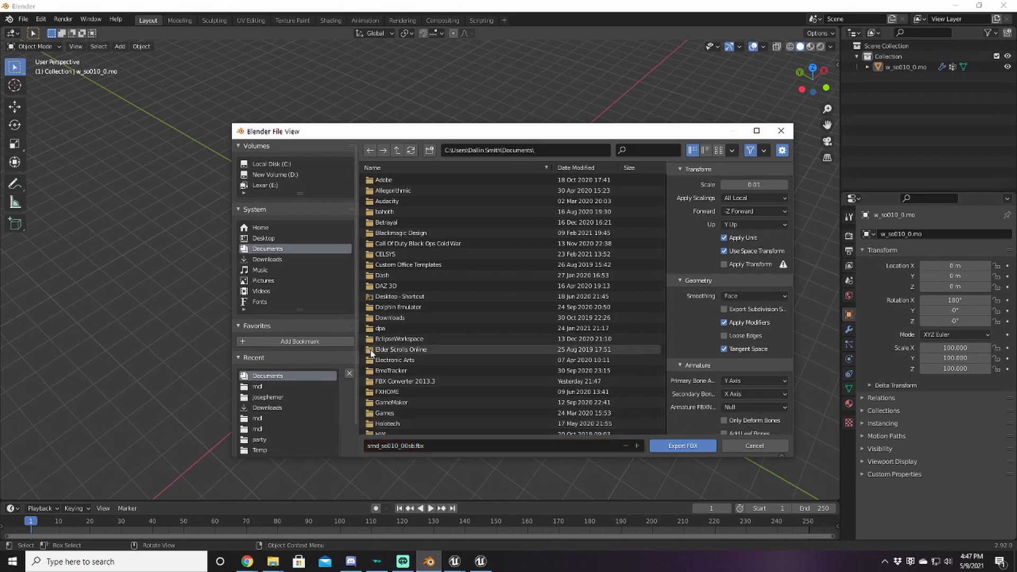
left_click(687, 447)
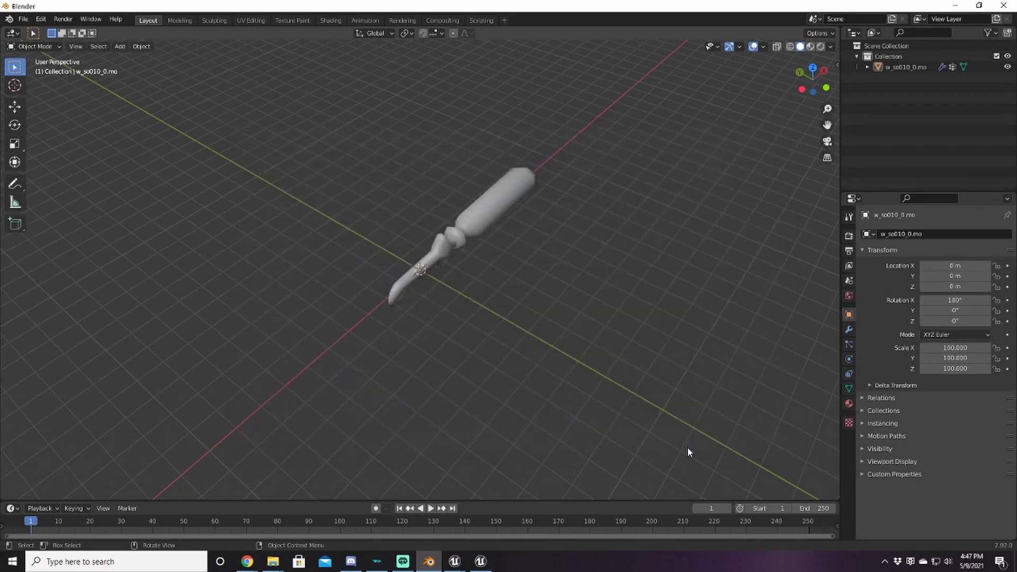
middle_click_drag(449, 375, 493, 371)
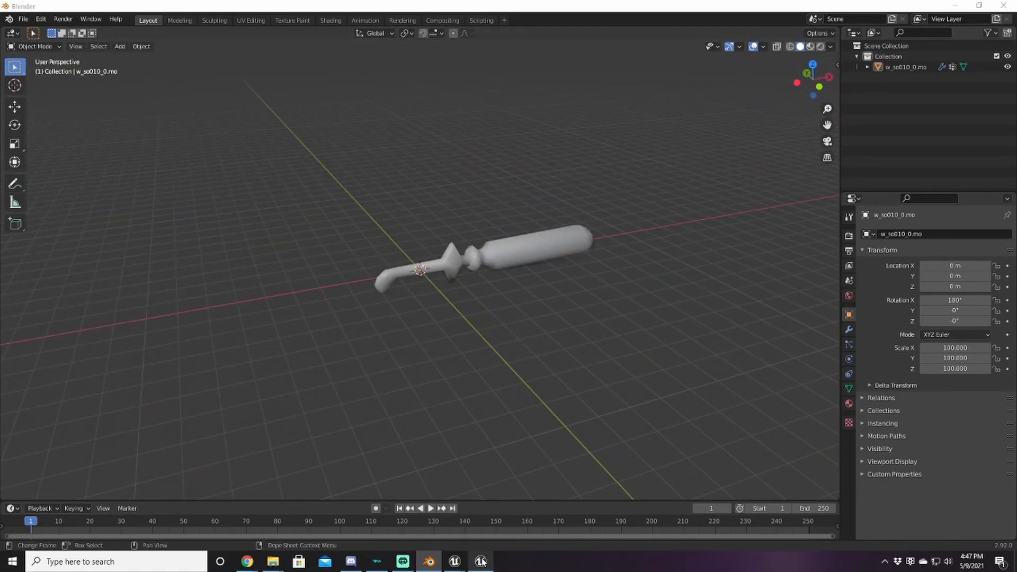
Switch to the Unreal Editor and create a folder named Effects directly under Content
left_click(481, 561)
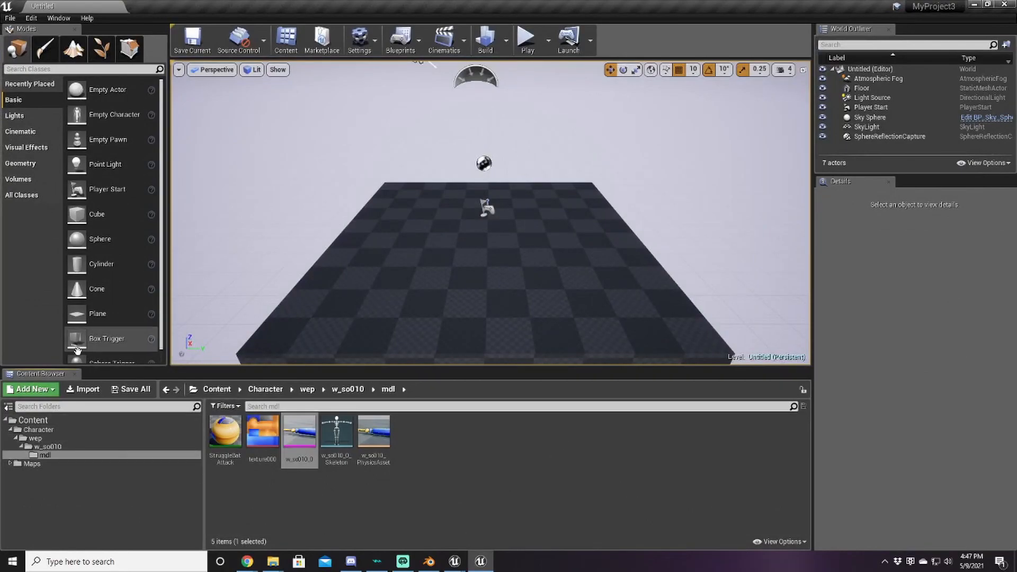
left_click(73, 423)
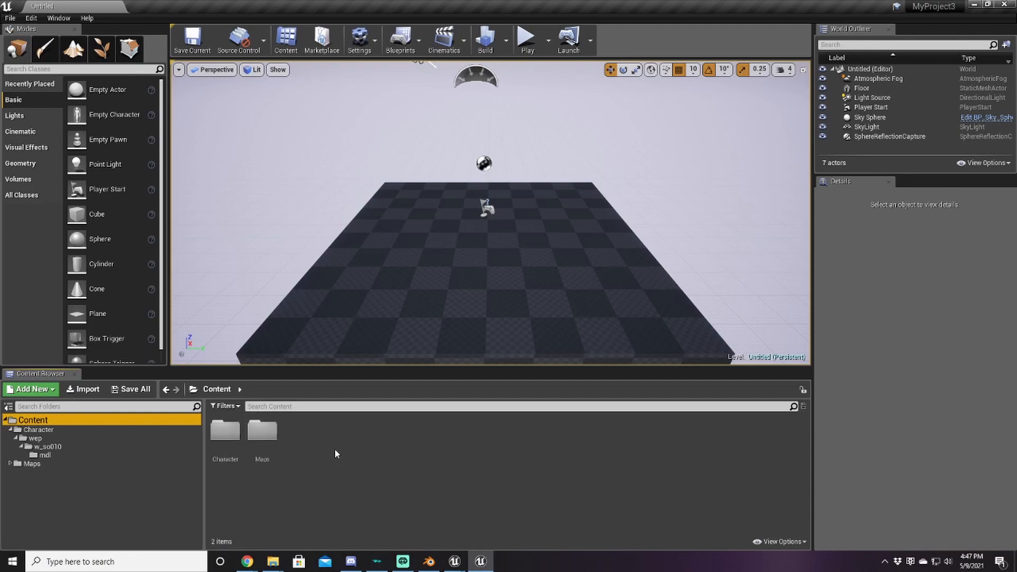
right_click(335, 448)
left_click(393, 156)
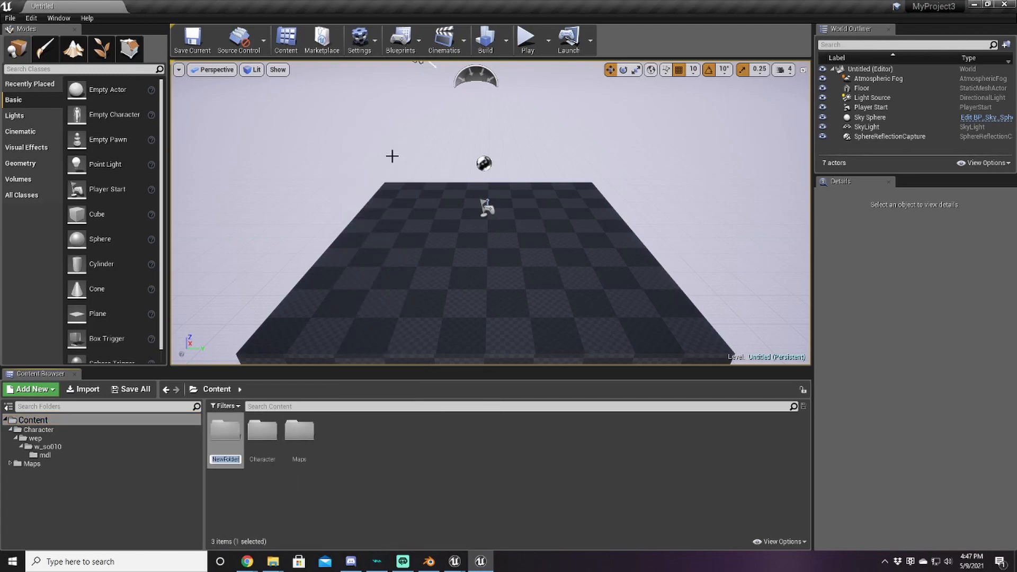
type("Effects")
key("Return")
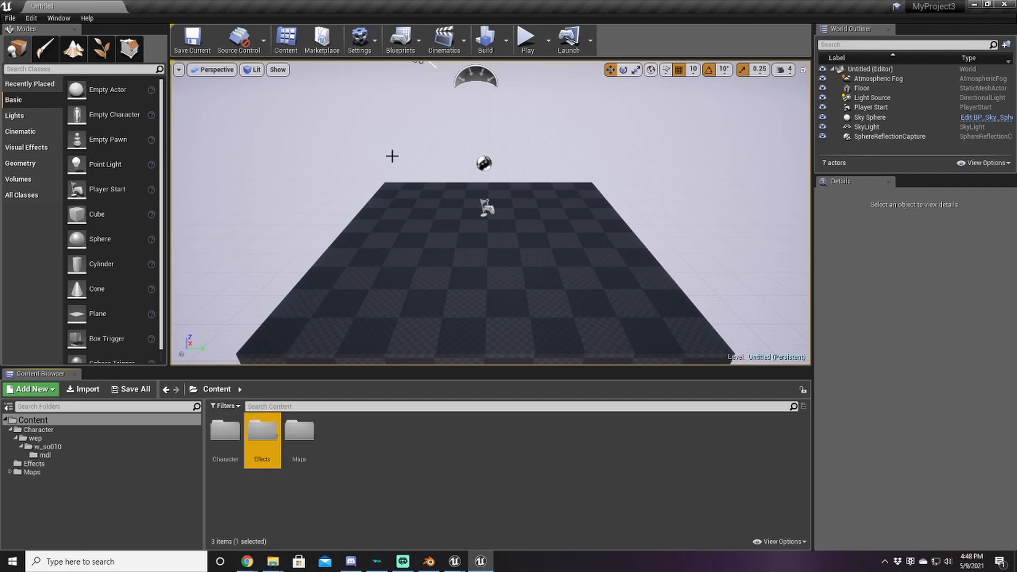
Open the Effects folder and create a subfolder named wep inside it
double_click(265, 455)
right_click(237, 440)
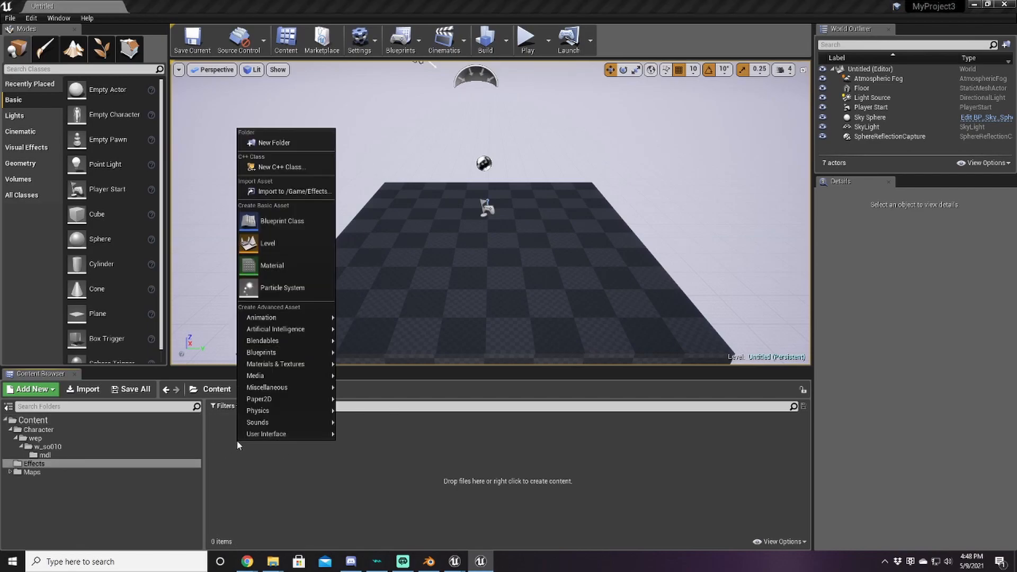
left_click(287, 139)
type("w")
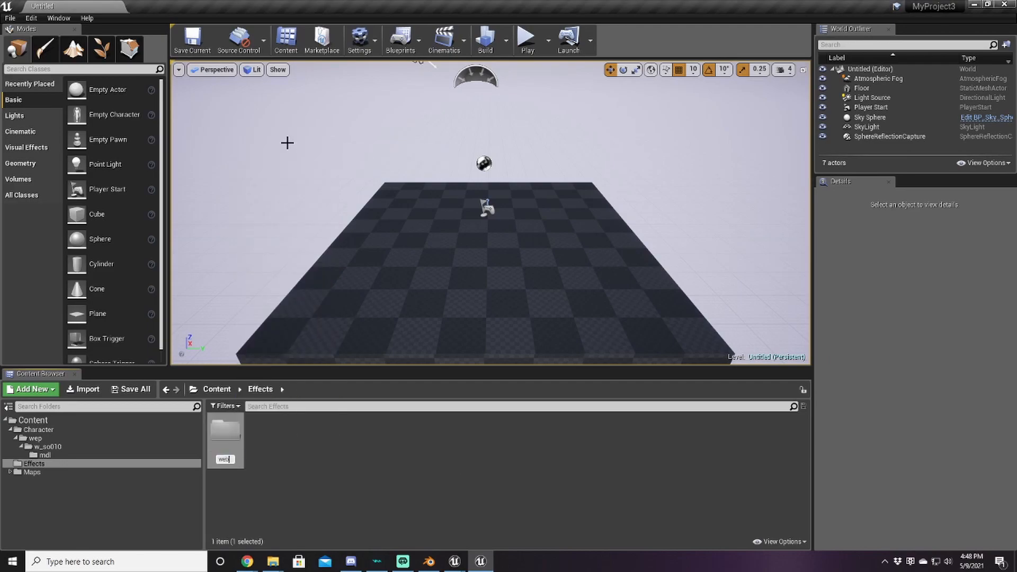
type("ep")
key("Return")
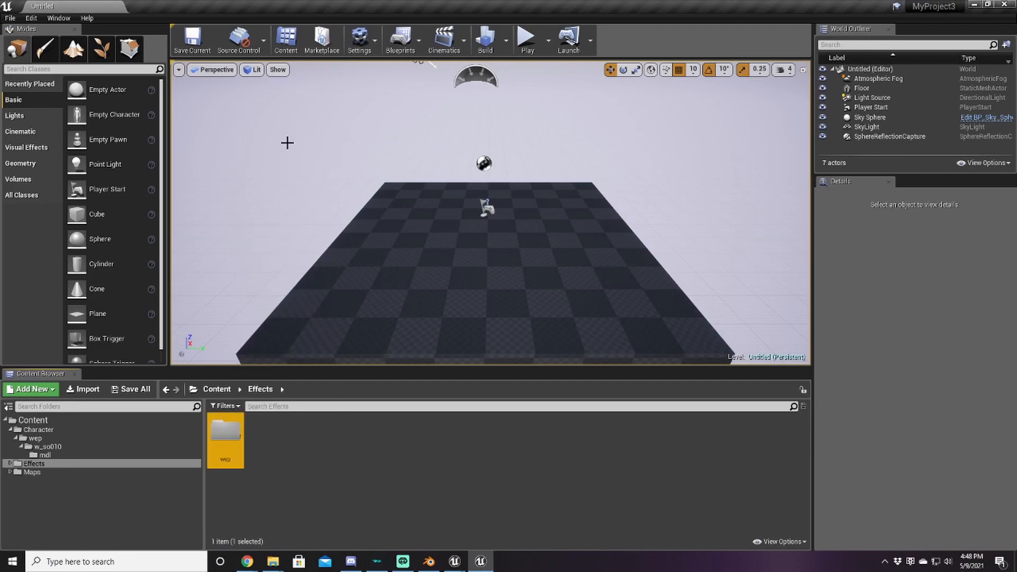
Open the wep folder under Effects and create a subfolder named w_so010
double_click(232, 455)
right_click(240, 455)
left_click(289, 154)
type("w_so010")
key("Return")
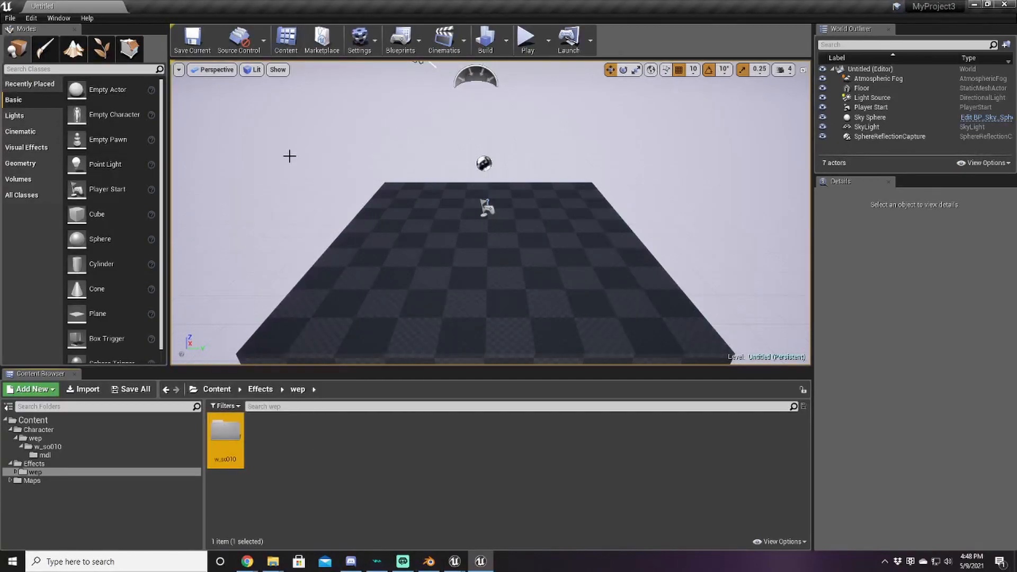
Open the w_so010 folder under Effects/wep and create a subfolder named mdl
double_click(227, 440)
right_click(229, 446)
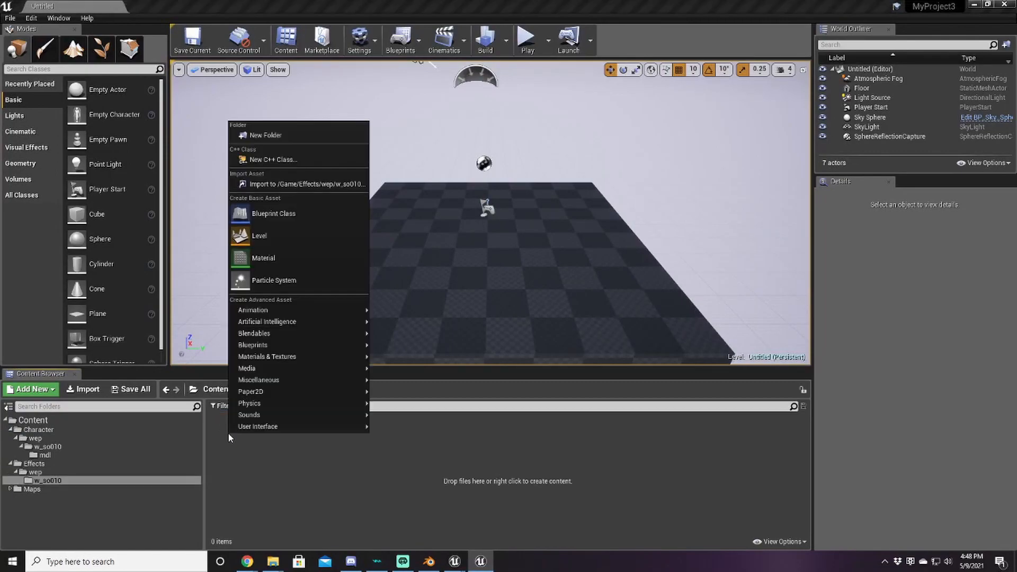
left_click(274, 137)
type("mdl")
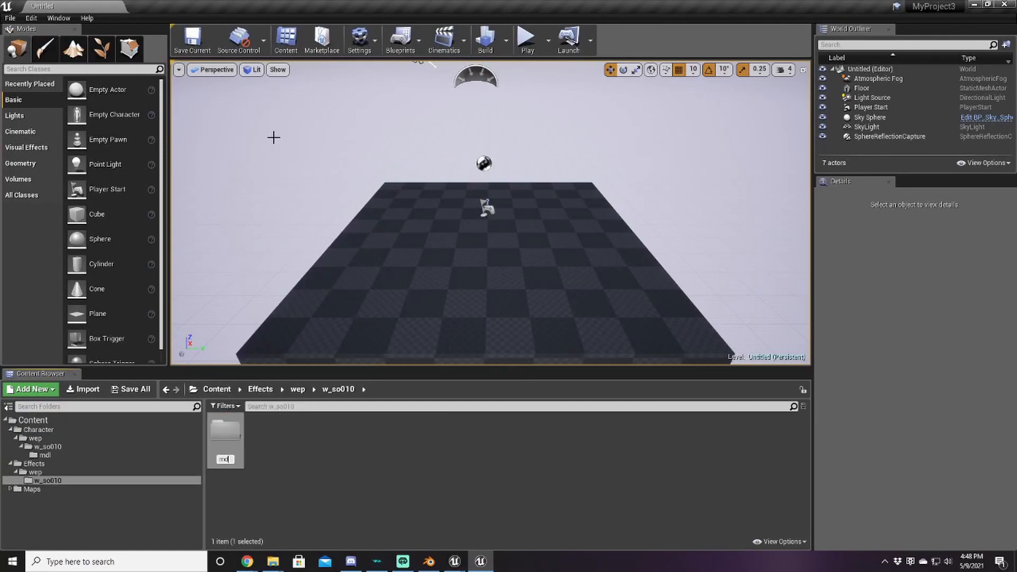
key("Return")
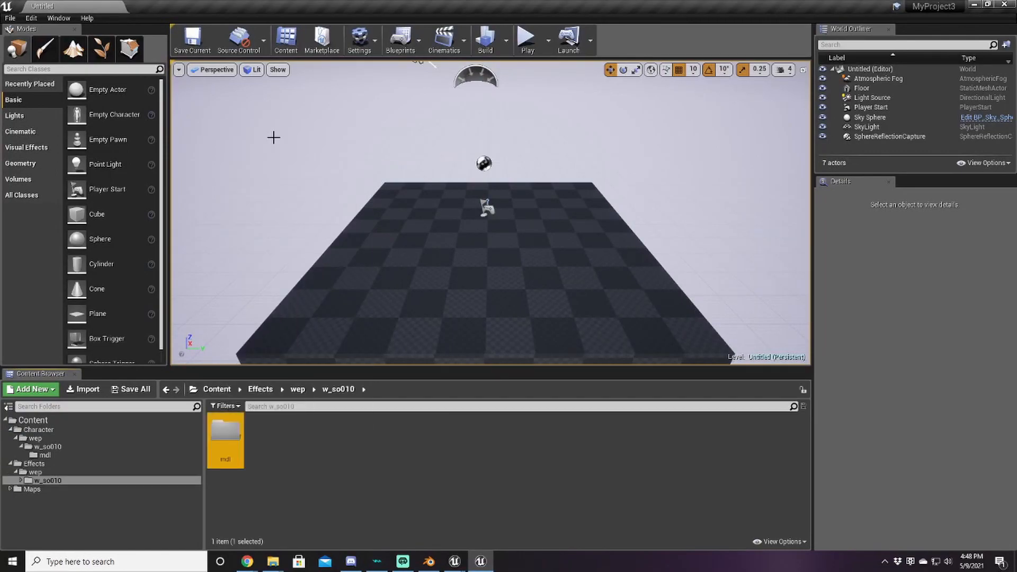
Start an import into the mdl folder under Effects and choose smd_so010_00sb.fbx from Documents
double_click(226, 439)
left_click(88, 390)
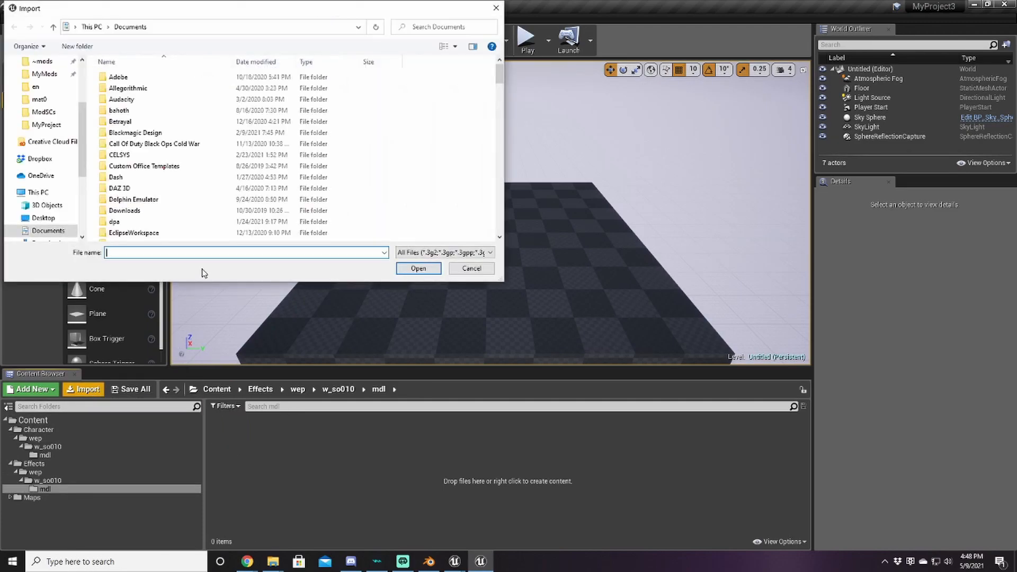
scroll(214, 183, "down", 10)
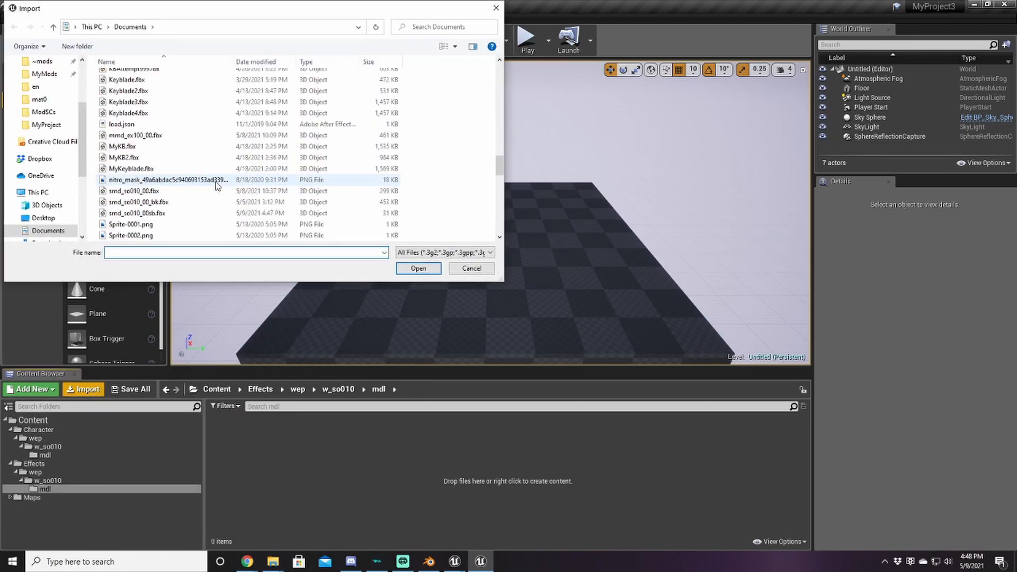
scroll(151, 149, "down", 2)
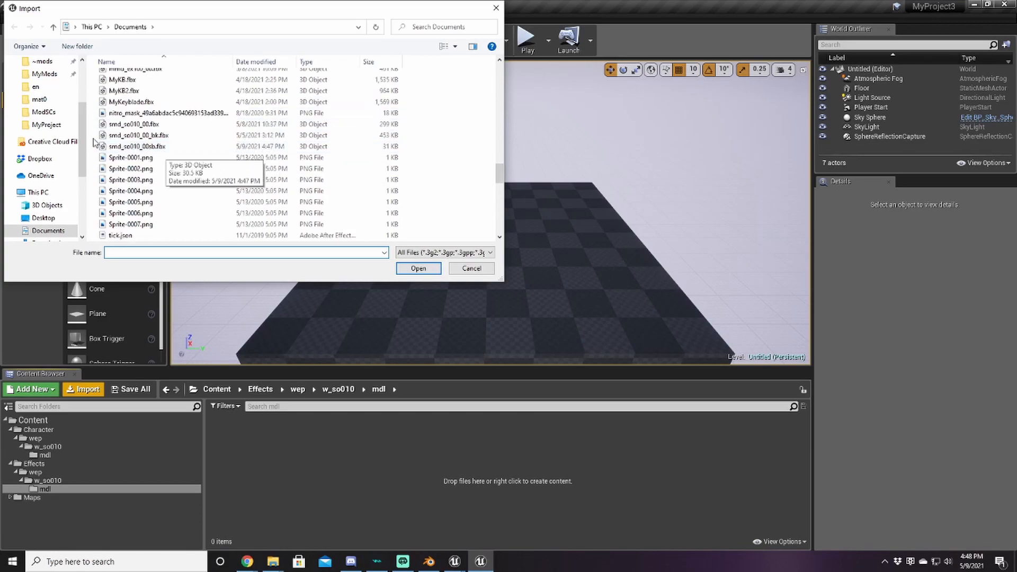
left_click(153, 146)
double_click(154, 147)
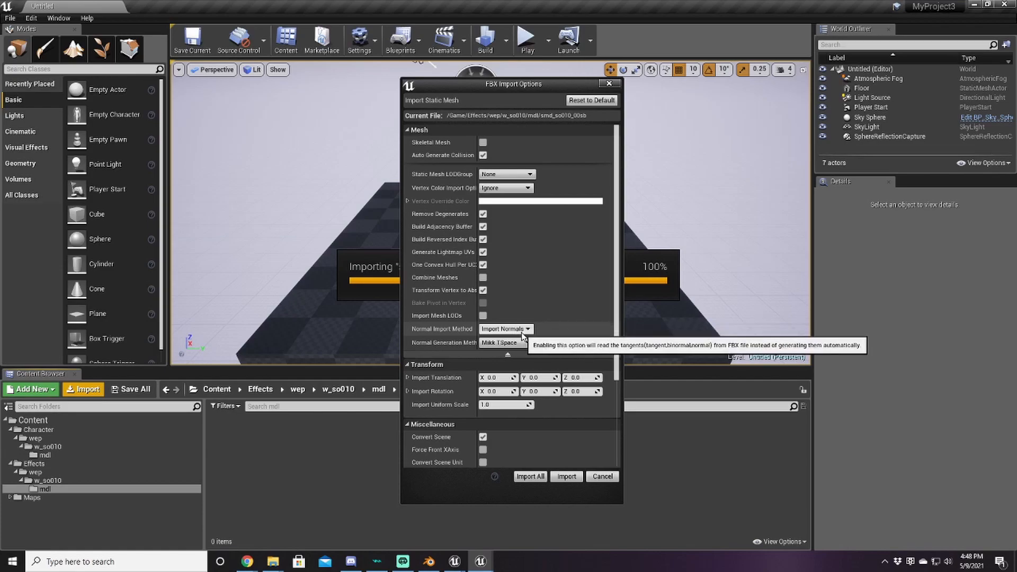
Set the Normal Import Method to Import Normals and Tangents and import the static mesh
left_click(506, 329)
left_click(518, 351)
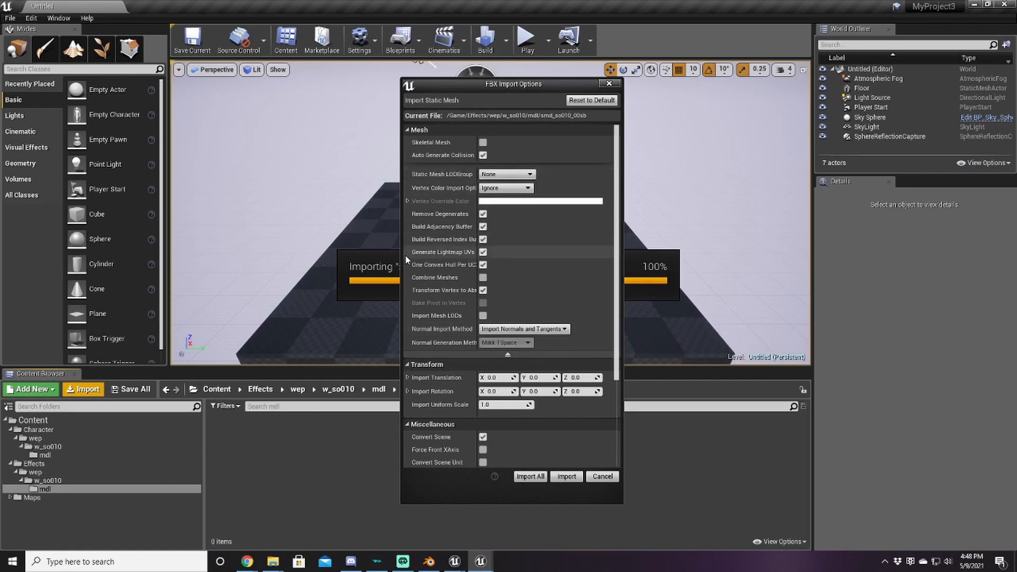
scroll(516, 386, "down", 5)
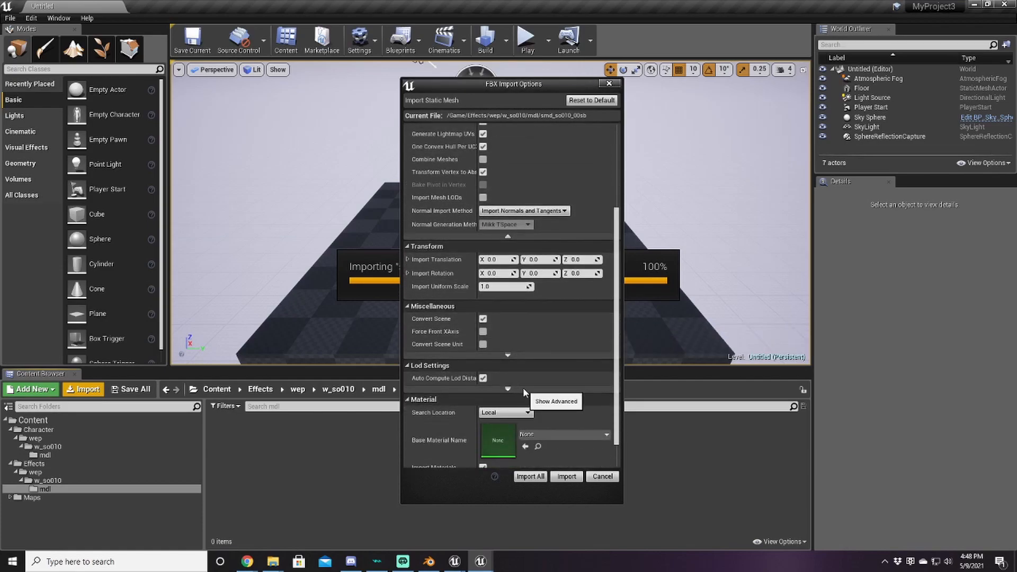
left_click(566, 476)
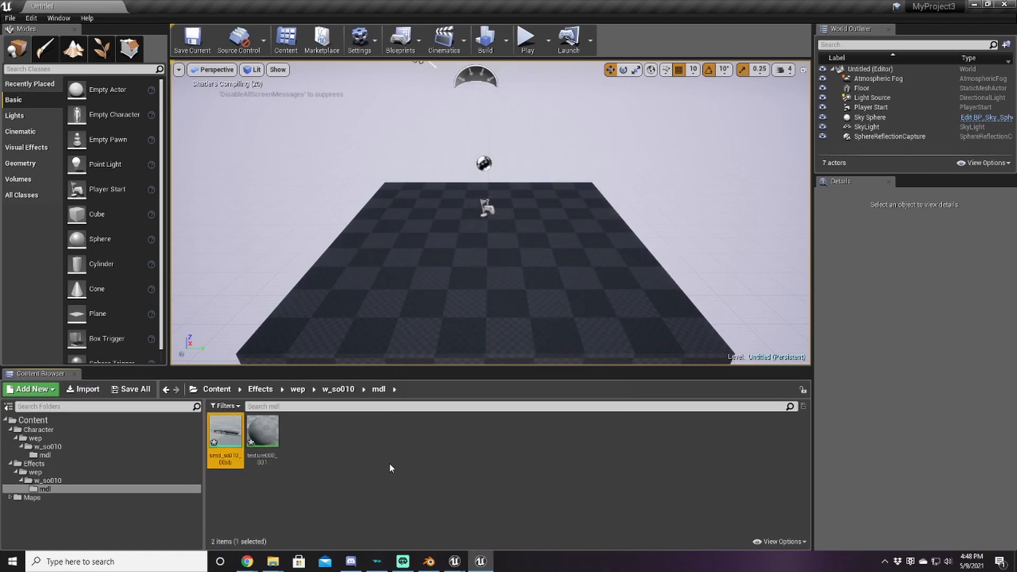
Delete the imported texture000_001 material from the Effects mdl folder
left_click(258, 438)
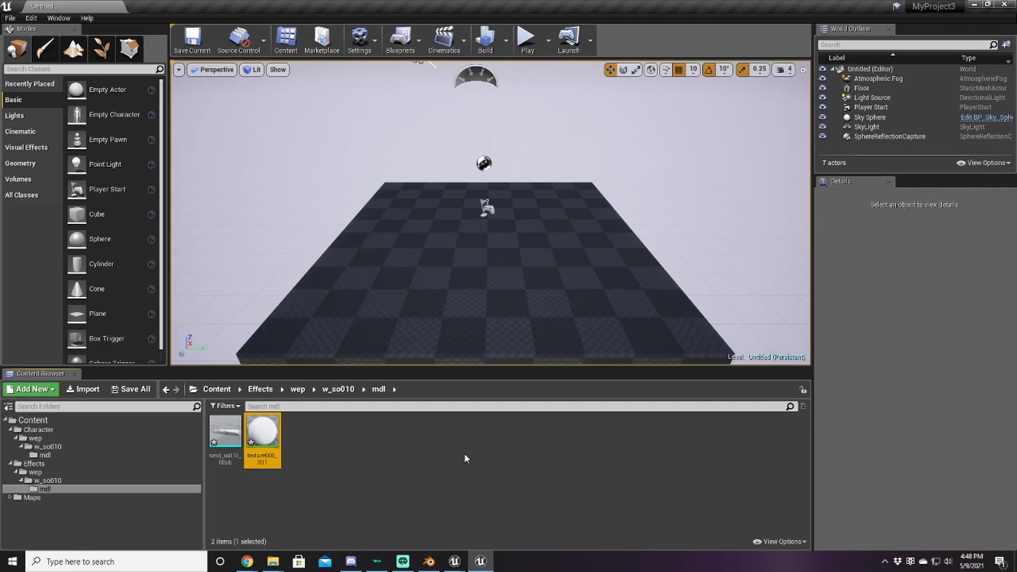
key("Delete")
left_click(467, 452)
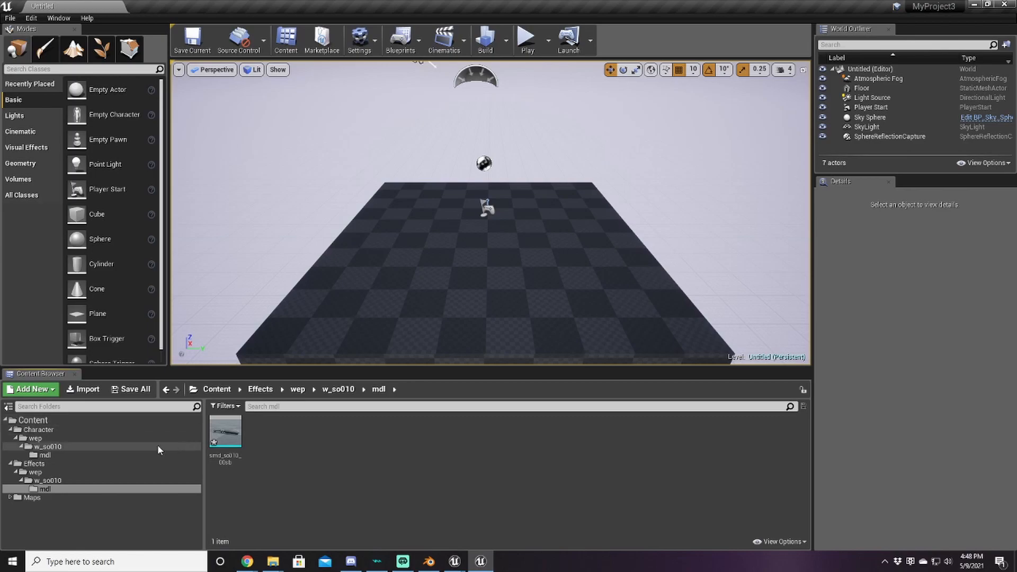
Assign the StruggleBatAttack material from Character's mdl folder to the smd_so010_00sb mesh, save and close it, and return to Effects' mdl folder
double_click(223, 440)
left_click(53, 455)
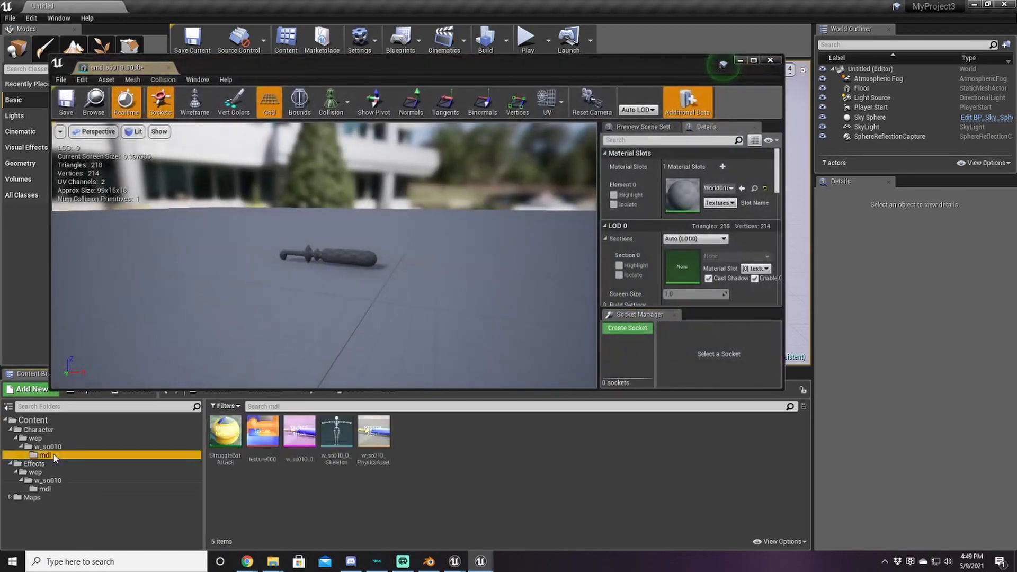
left_click_drag(225, 432, 682, 195)
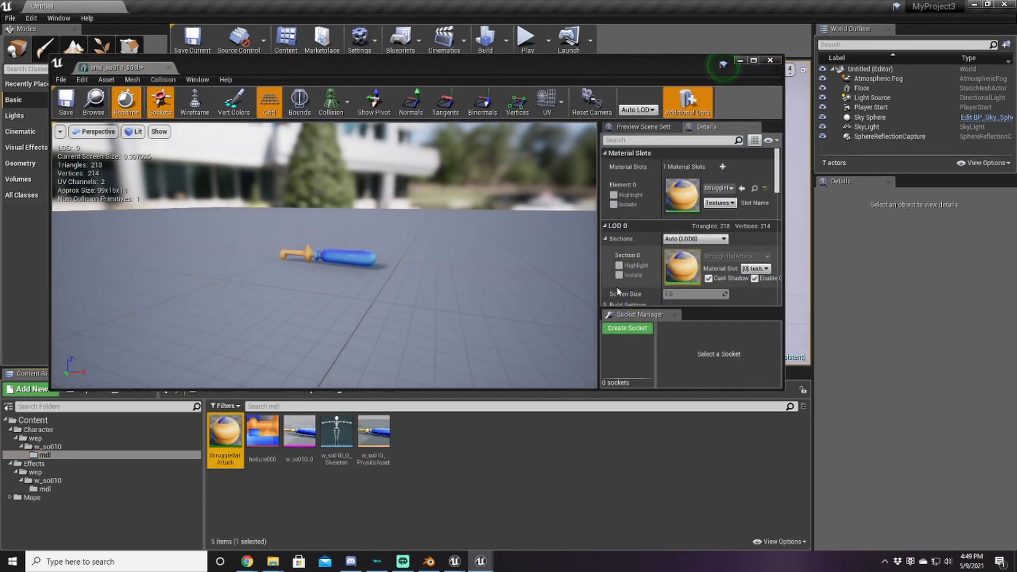
left_click(66, 101)
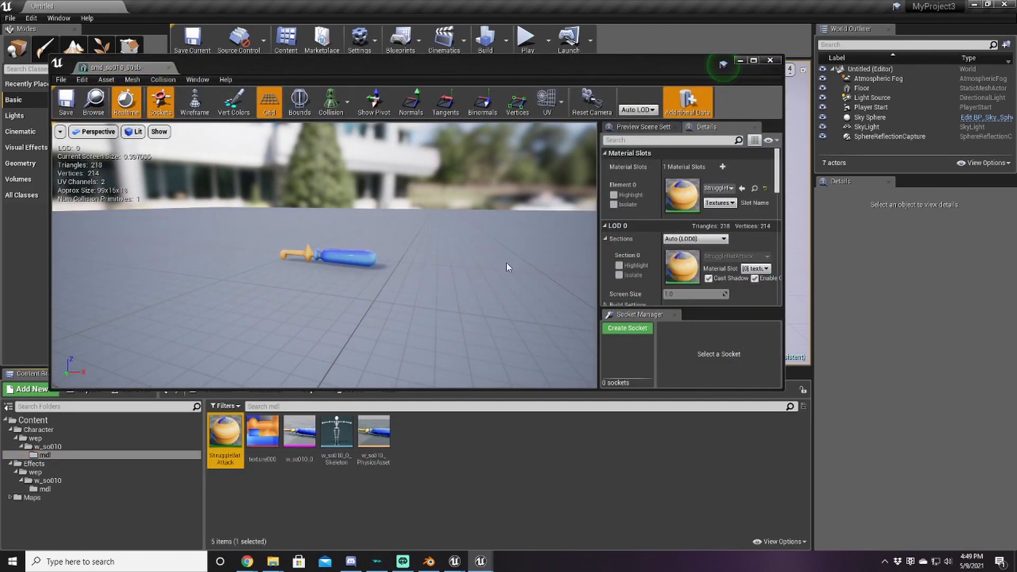
left_click(770, 60)
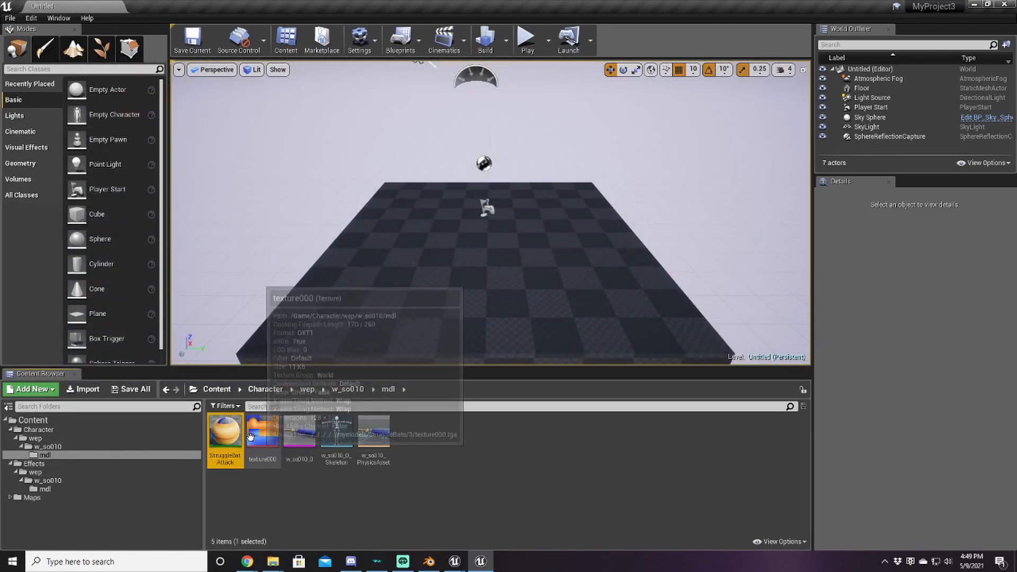
left_click(69, 490)
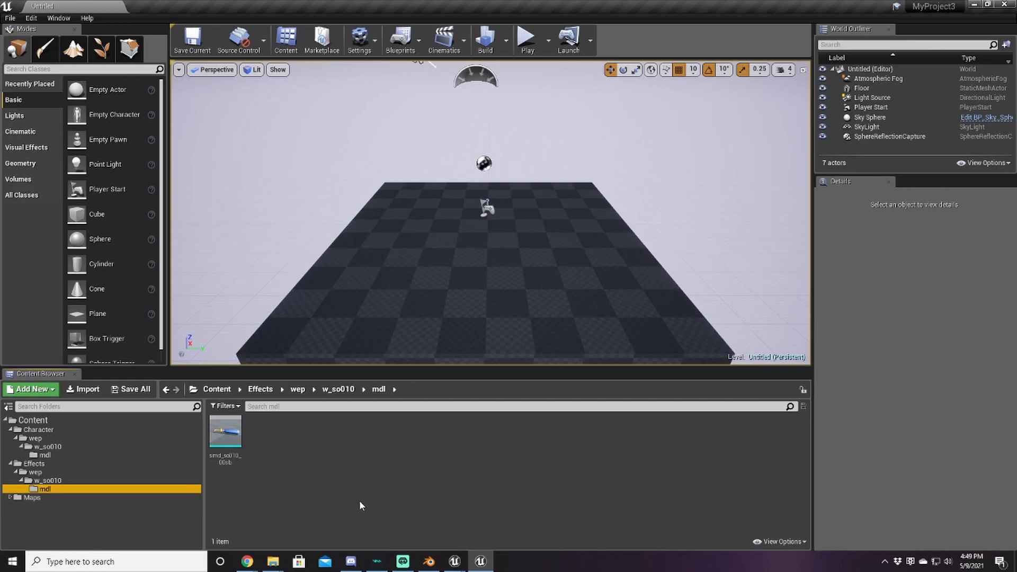
Switch to Chrome and bring up the UE4 .locres online editor page
mouse_move(247, 562)
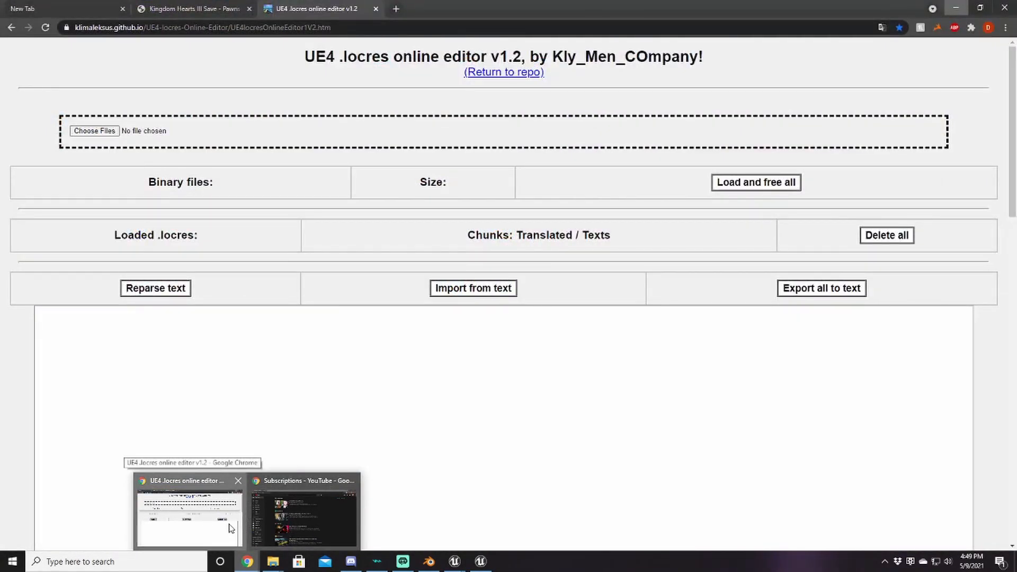
left_click(229, 528)
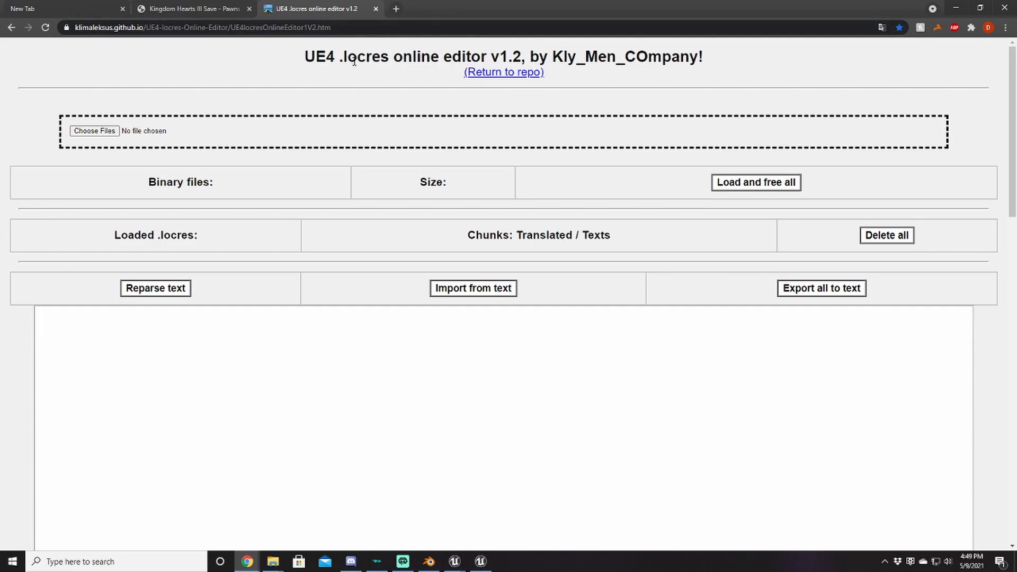
Open the editor's file chooser and browse the .locres files in the Localization > Game > en folder
left_click(107, 132)
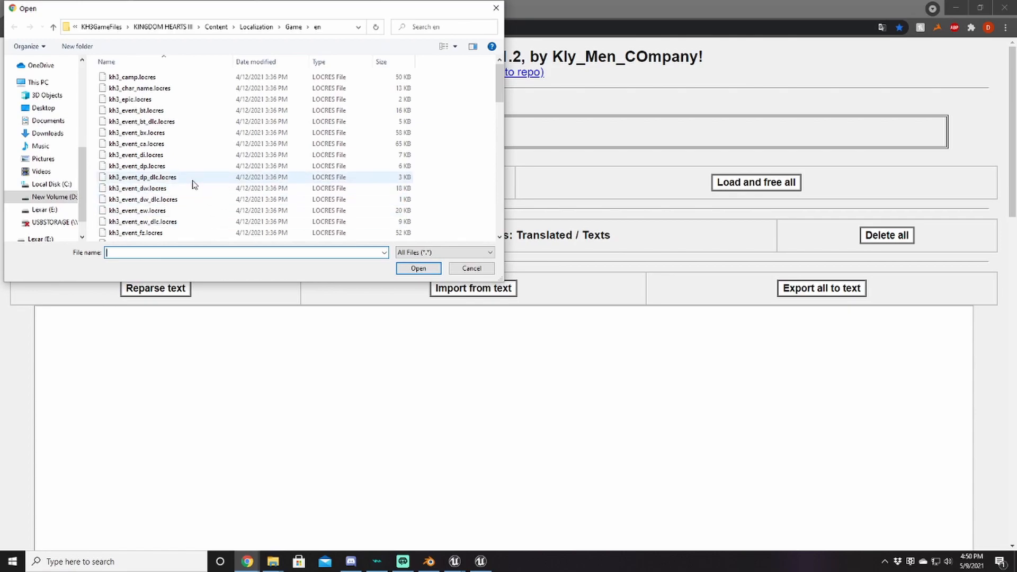
scroll(193, 183, "down", 2)
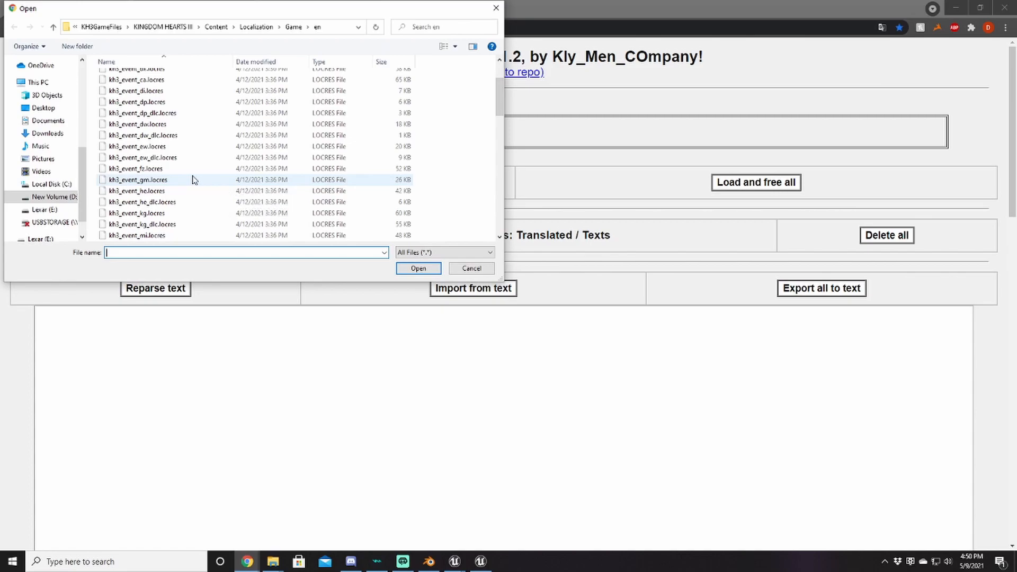
Switch to Discord, read the pinned KH3 text-editing instructions in the kh3-modding channel, and return to Chrome's file chooser
left_click(351, 561)
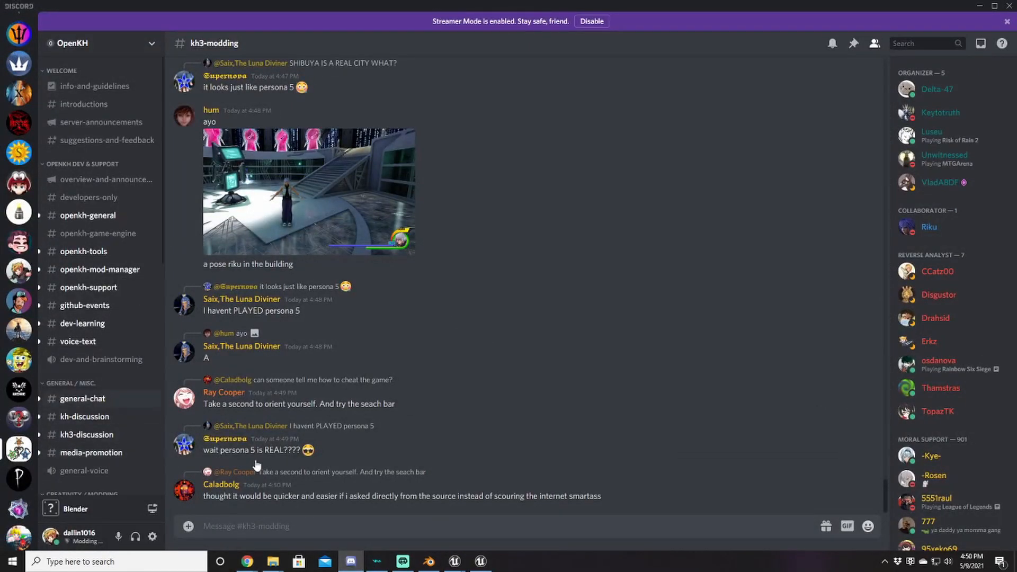
left_click(854, 43)
scroll(813, 214, "down", 6)
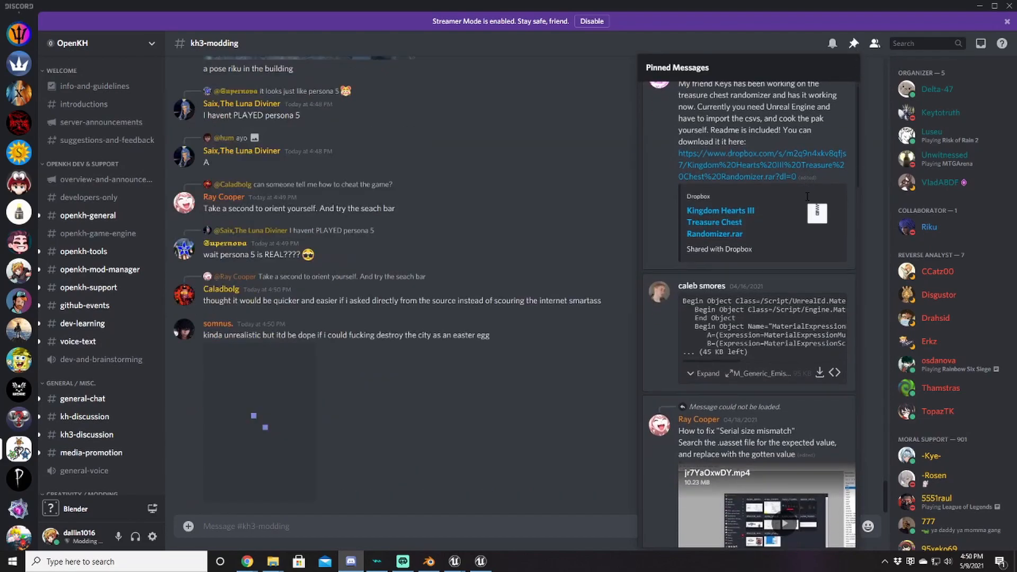
scroll(813, 214, "down", 15)
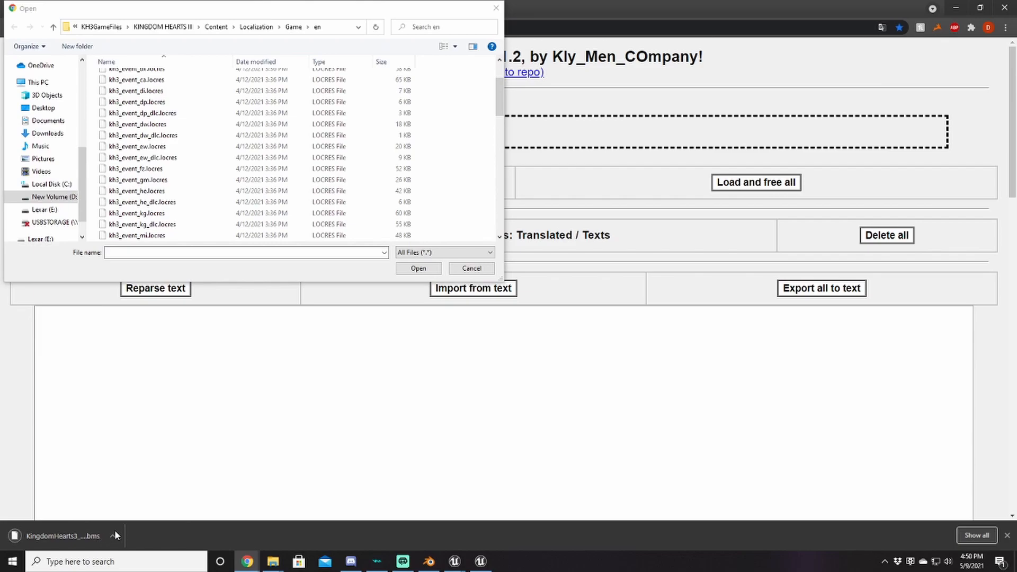
left_click(1010, 535)
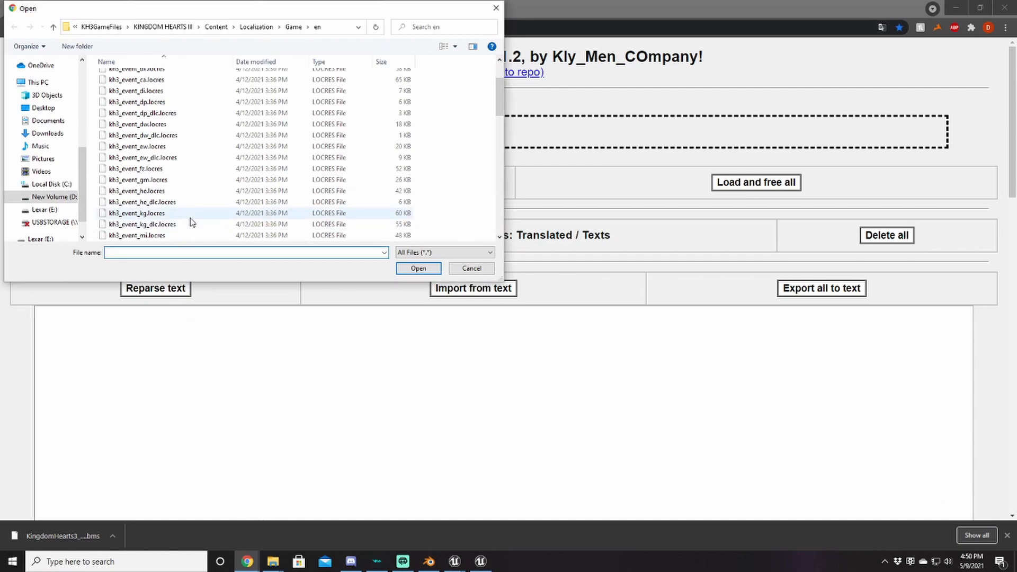
left_click(351, 561)
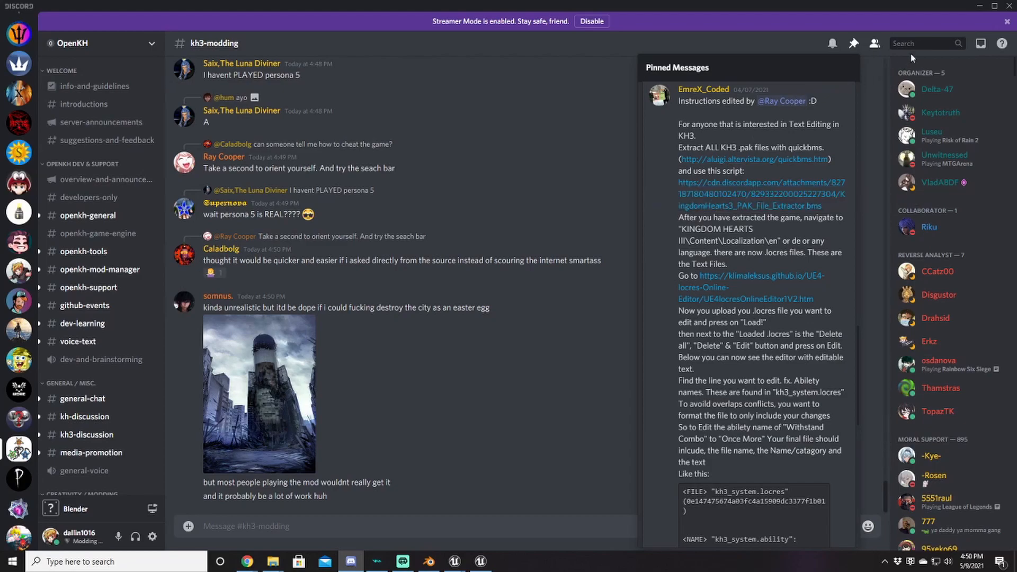
left_click(978, 7)
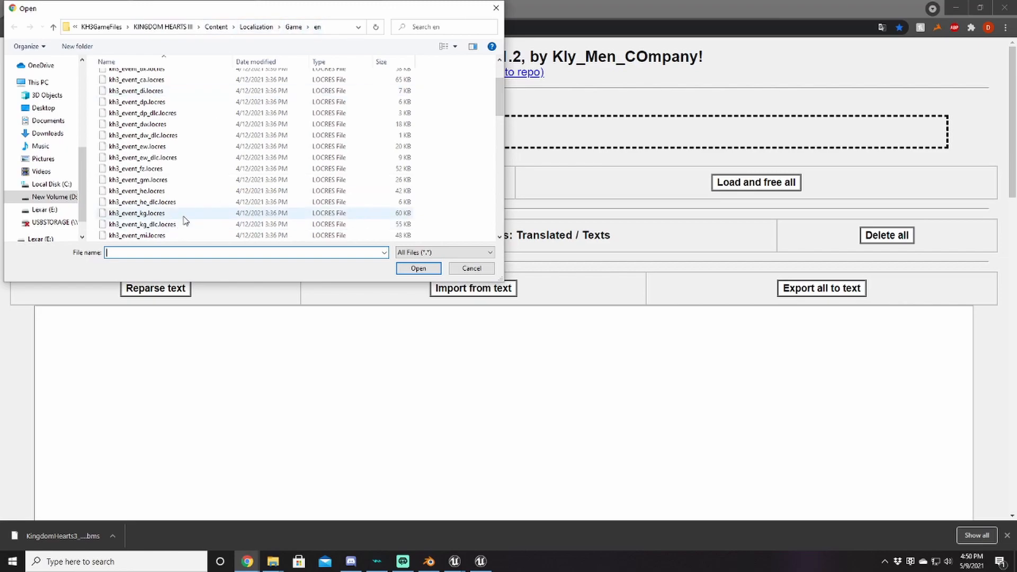
Choose kh3_item.locres, load it into the editor, and open its text for editing
scroll(178, 212, "down", 1)
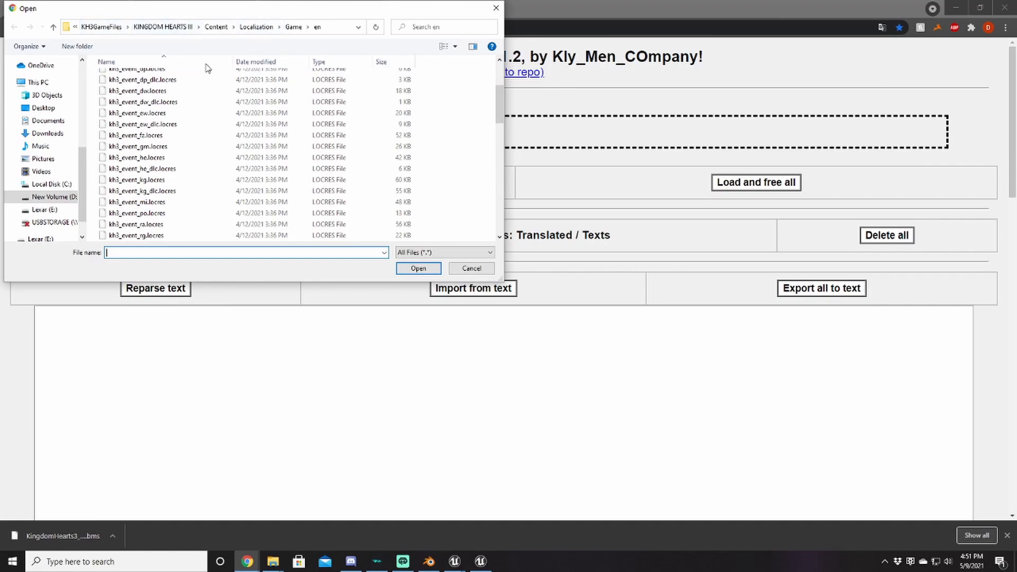
scroll(203, 207, "down", 10)
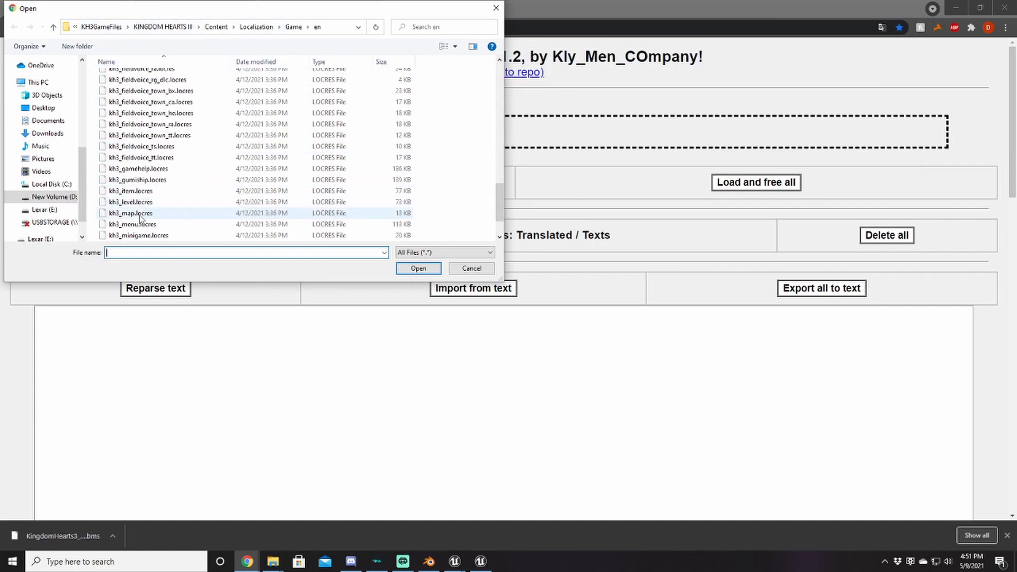
double_click(124, 192)
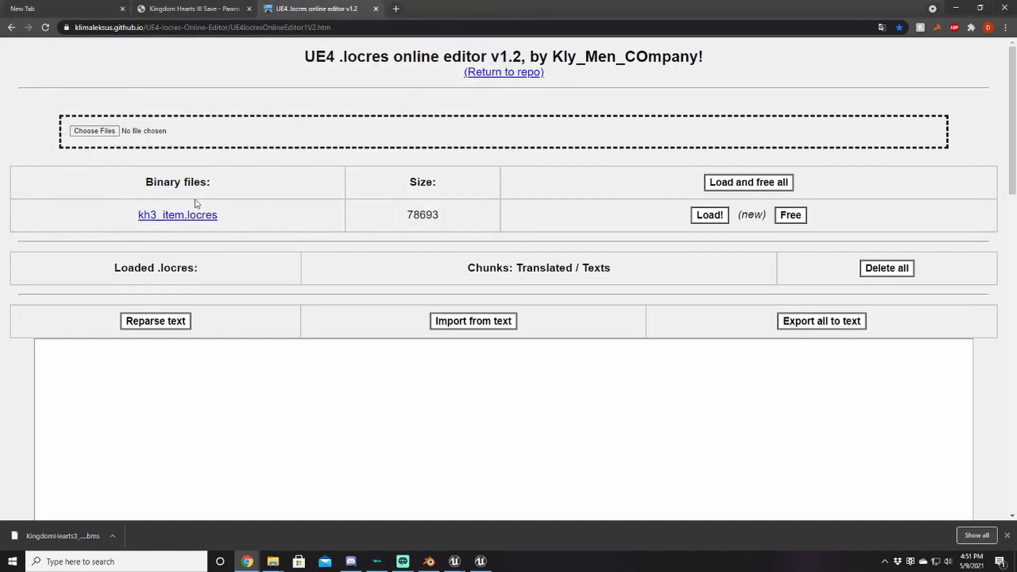
left_click(715, 218)
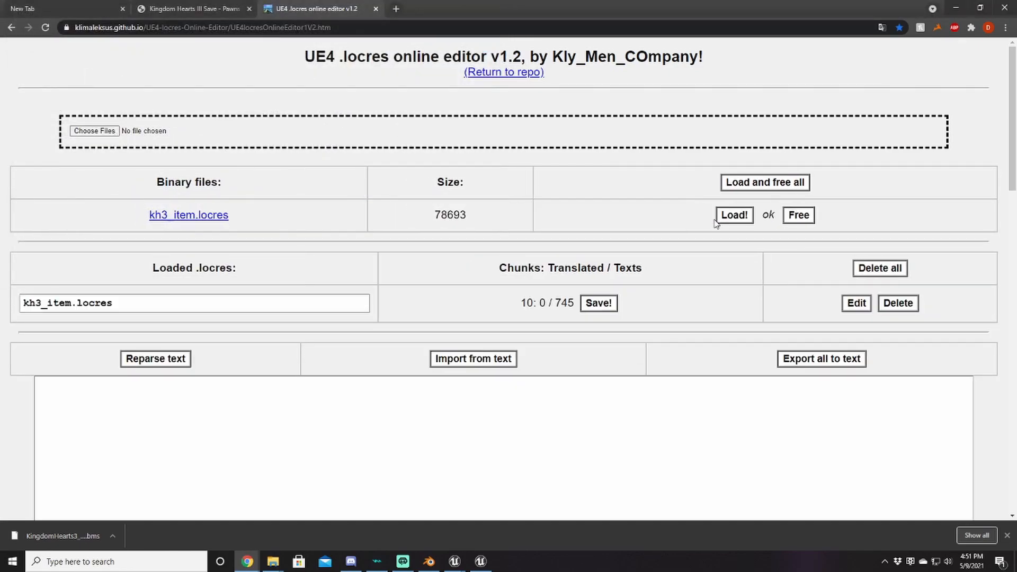
left_click(856, 303)
left_click(330, 444)
Replace the weapon name in the kb_01 entry with "Struggle Bat"
scroll(329, 444, "down", 2)
scroll(329, 444, "up", 1)
scroll(2, 430, "down", 3)
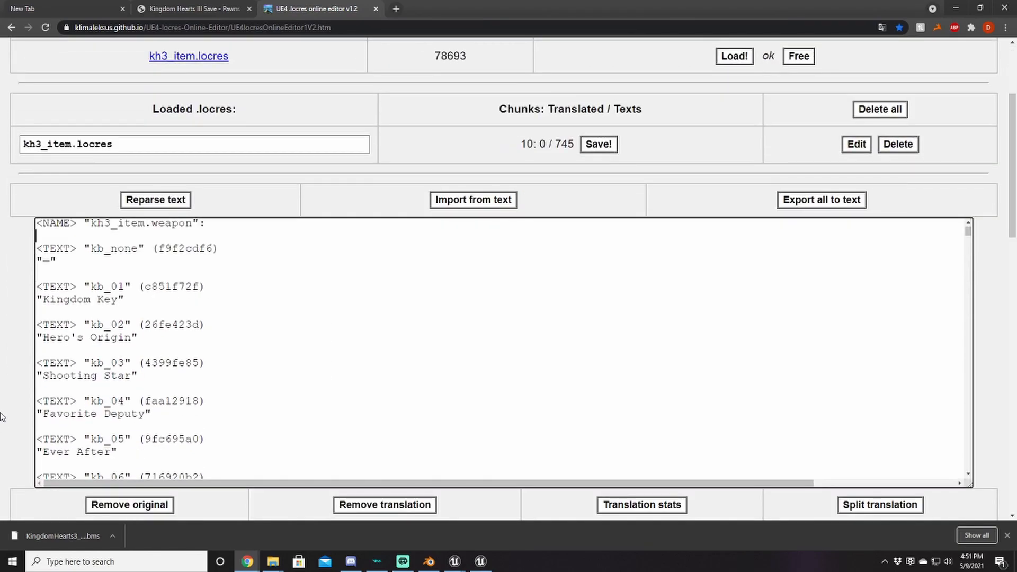
scroll(308, 271, "up", 1)
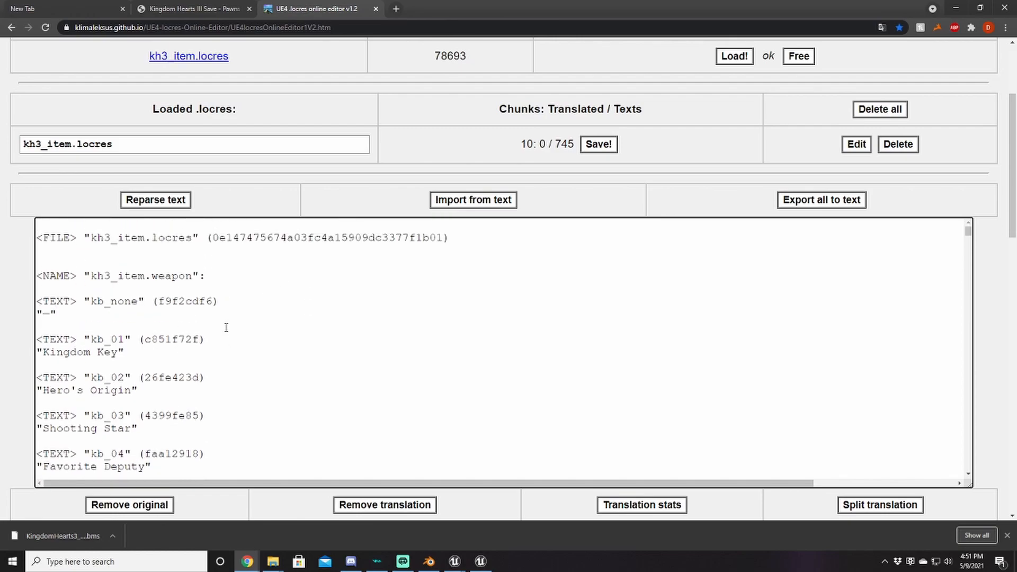
scroll(226, 328, "down", 6)
scroll(235, 331, "up", 3)
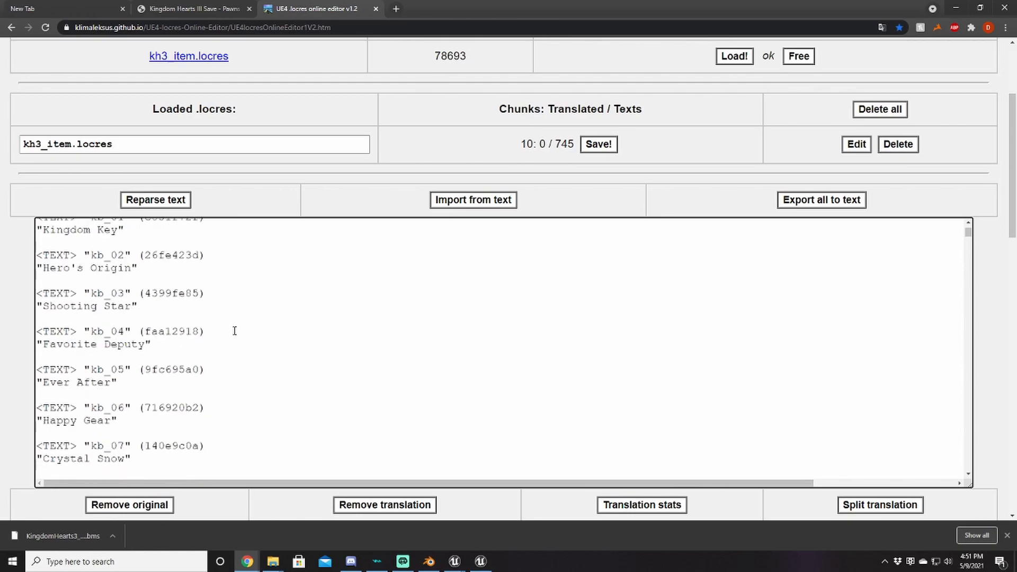
scroll(235, 331, "up", 5)
scroll(2, 414, "down", 3)
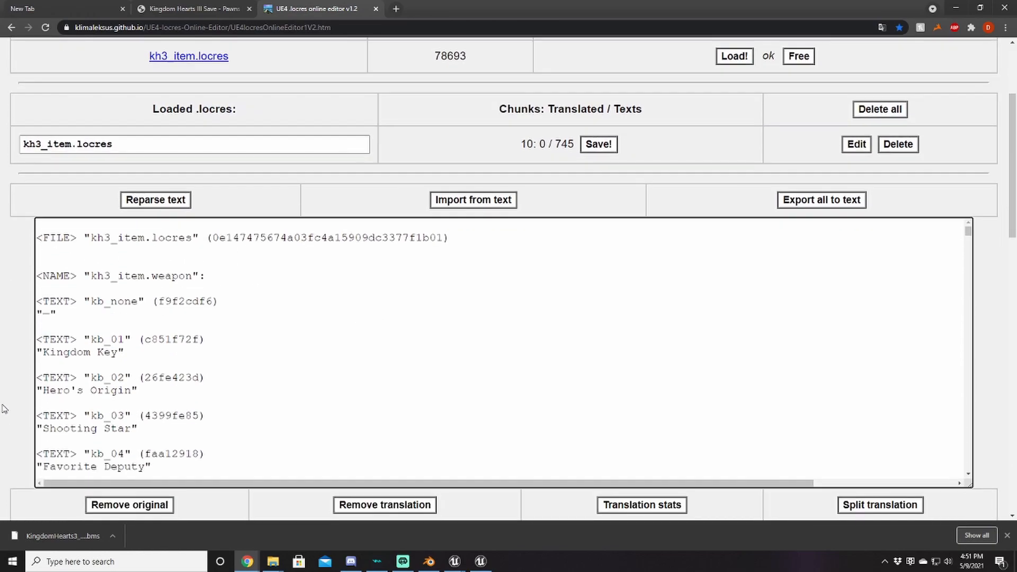
left_click_drag(118, 301, 42, 302)
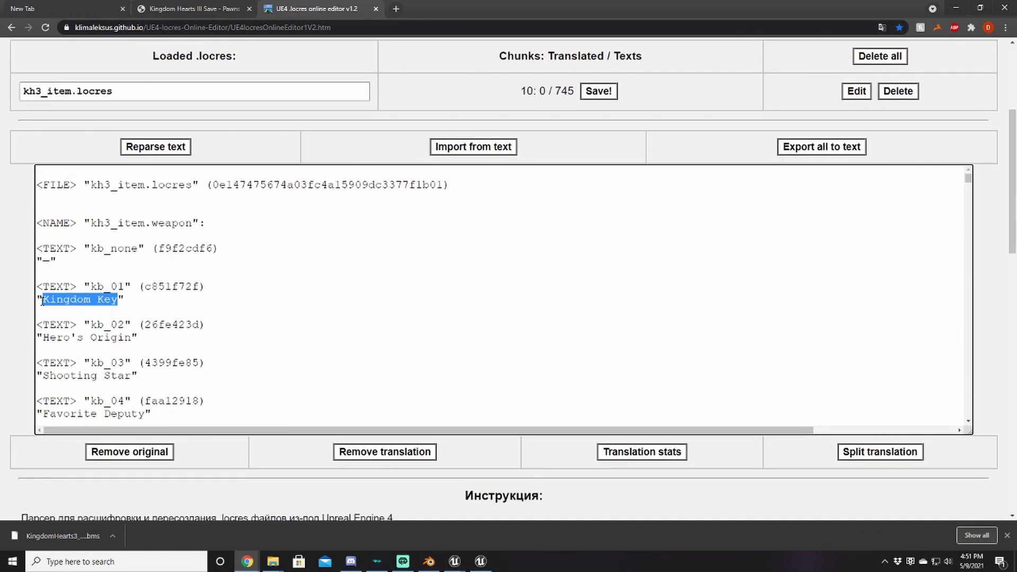
type("Struggle Bat")
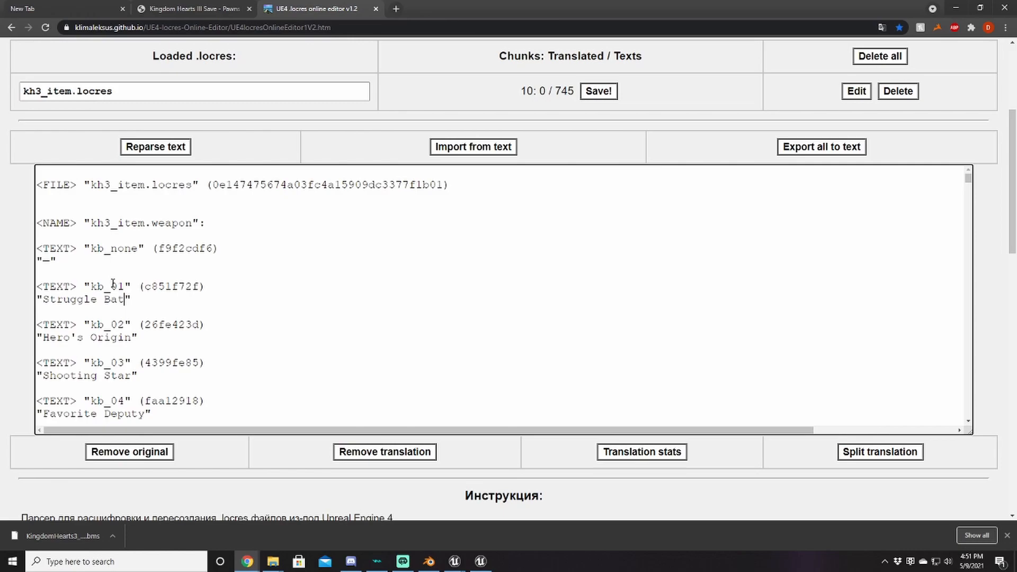
Replace the first sentence of the detail_kb_01 description with "A Bat used commonly for Struggle in Twilight Town", keeping the Formchanges text
mouse_move(114, 288)
left_mouse_down()
mouse_move(91, 287)
mouse_move(121, 285)
mouse_move(94, 286)
mouse_move(111, 286)
left_mouse_up()
key("Left")
key("Left")
key("Left")
key("Left")
scroll(122, 287, "down", 15)
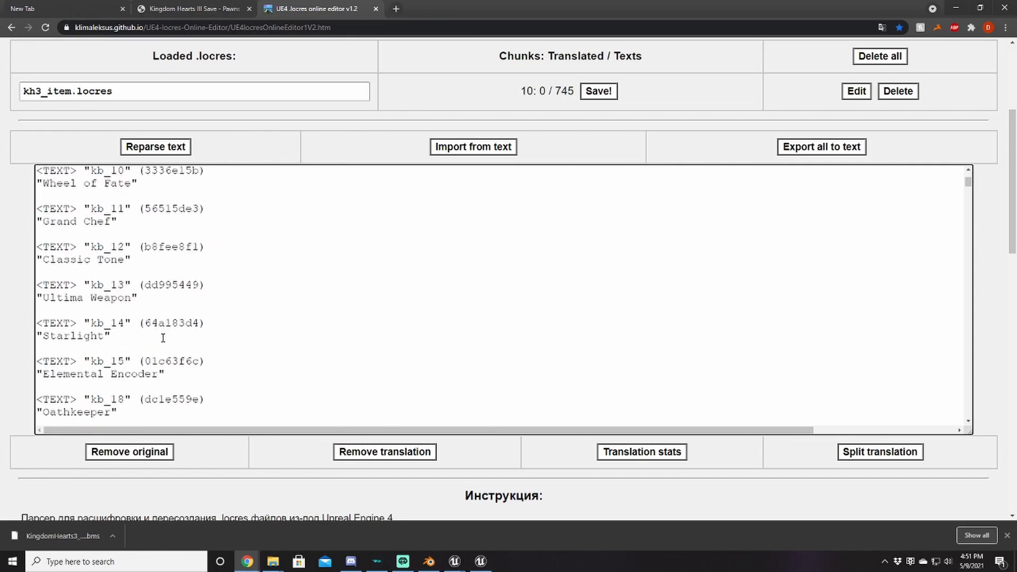
scroll(164, 341, "down", 15)
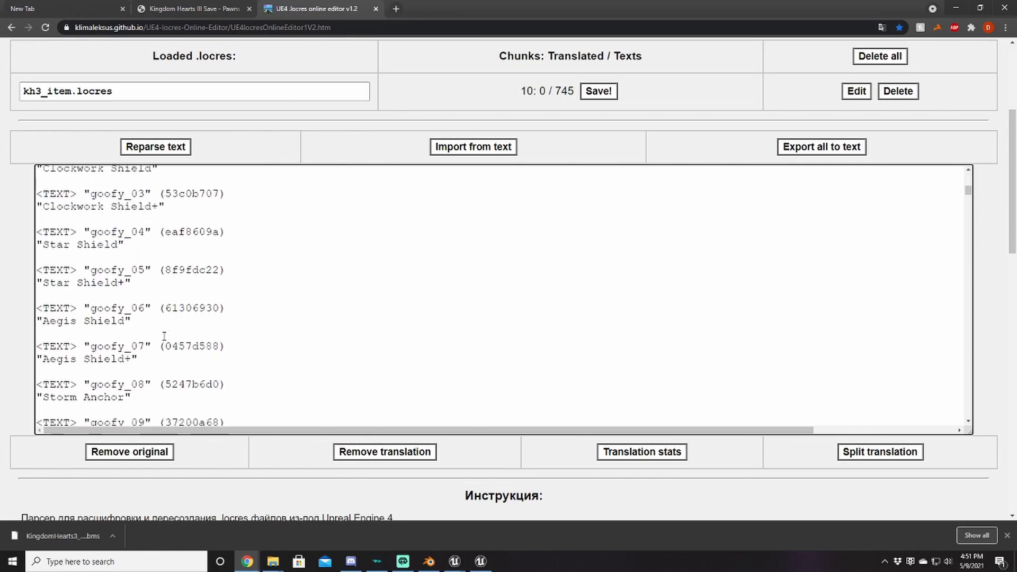
scroll(164, 336, "down", 5)
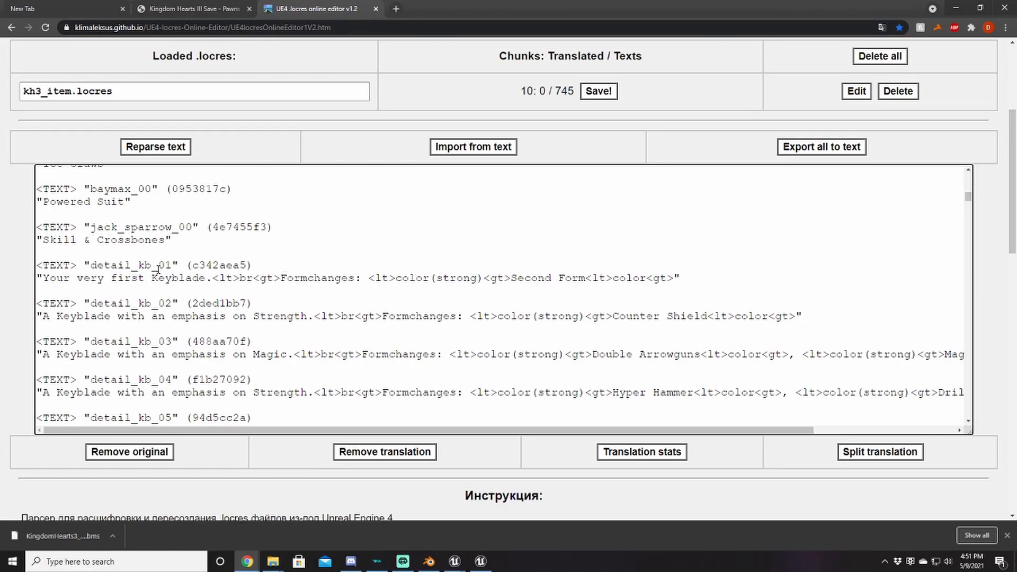
left_click_drag(205, 278, 46, 279)
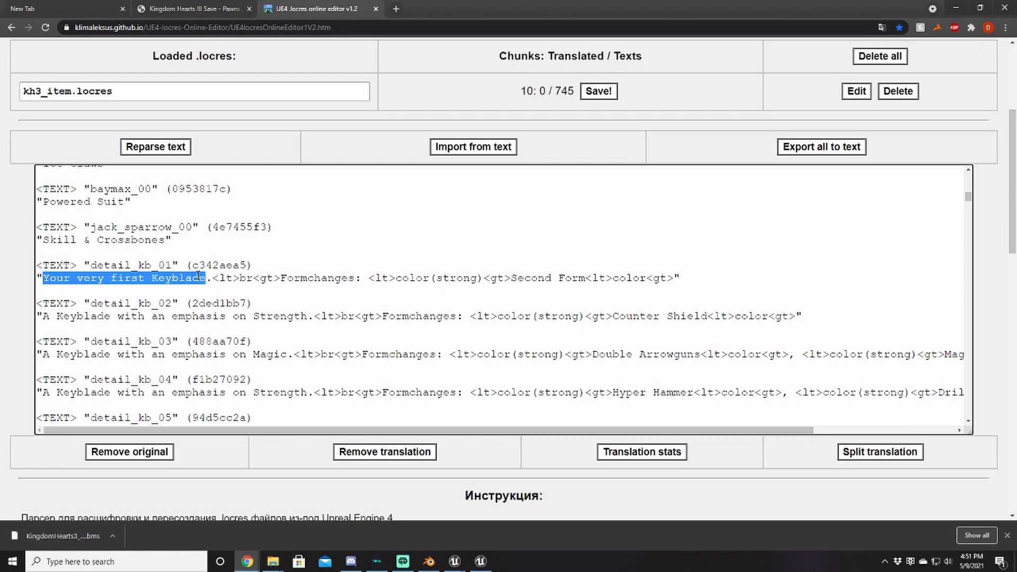
type("A Bat u")
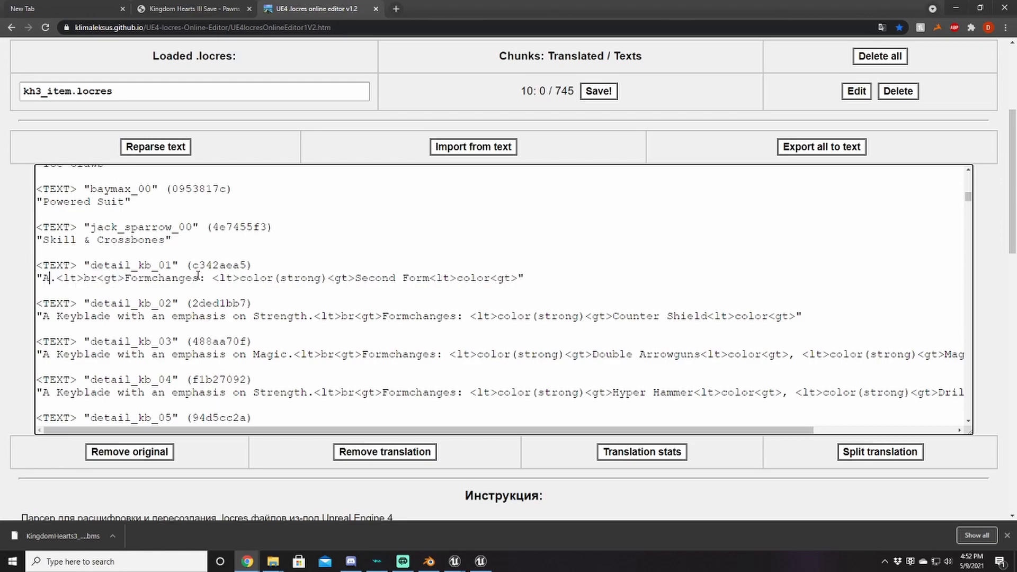
type("sed common")
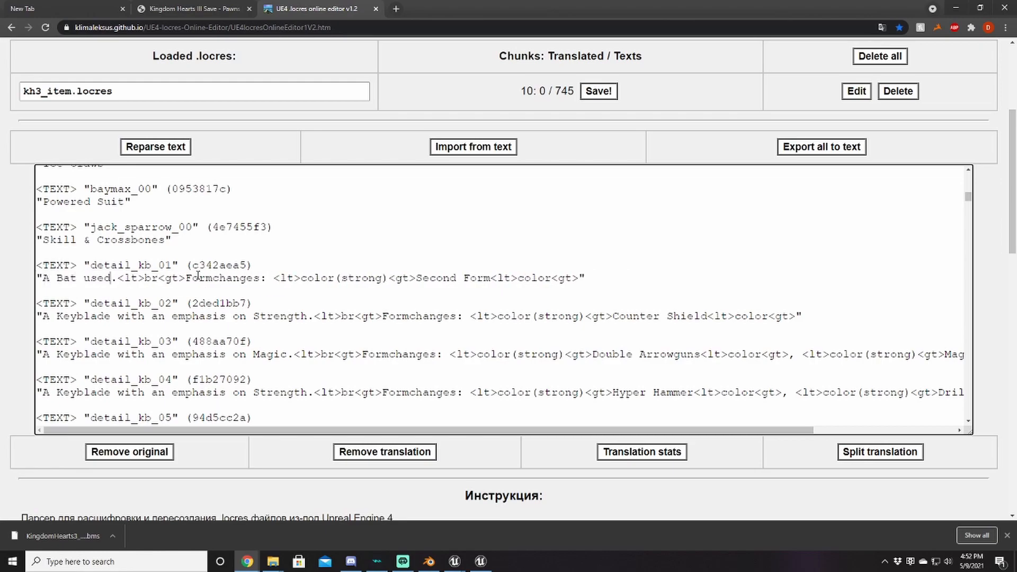
type("ly for Str")
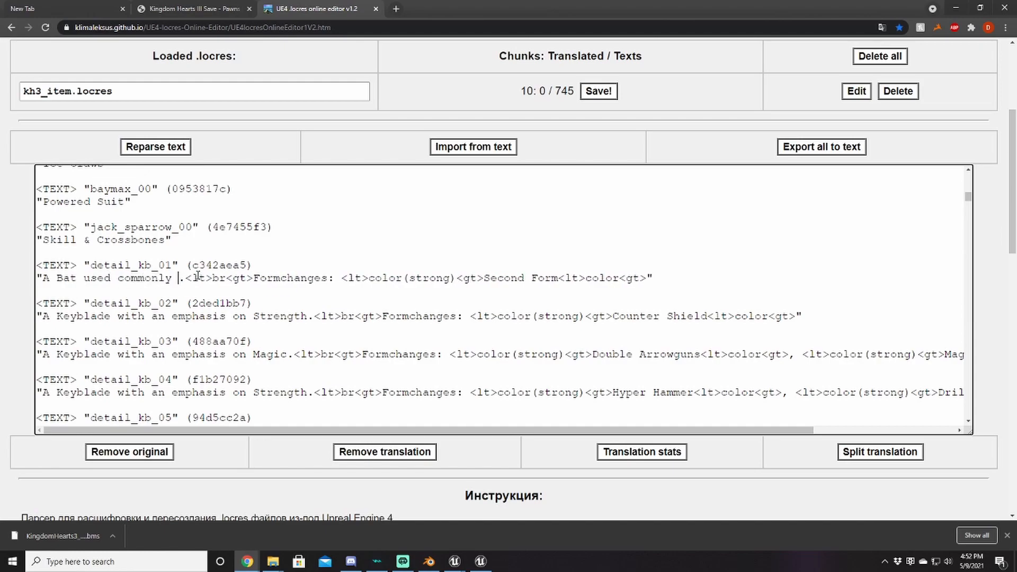
type("uggle i")
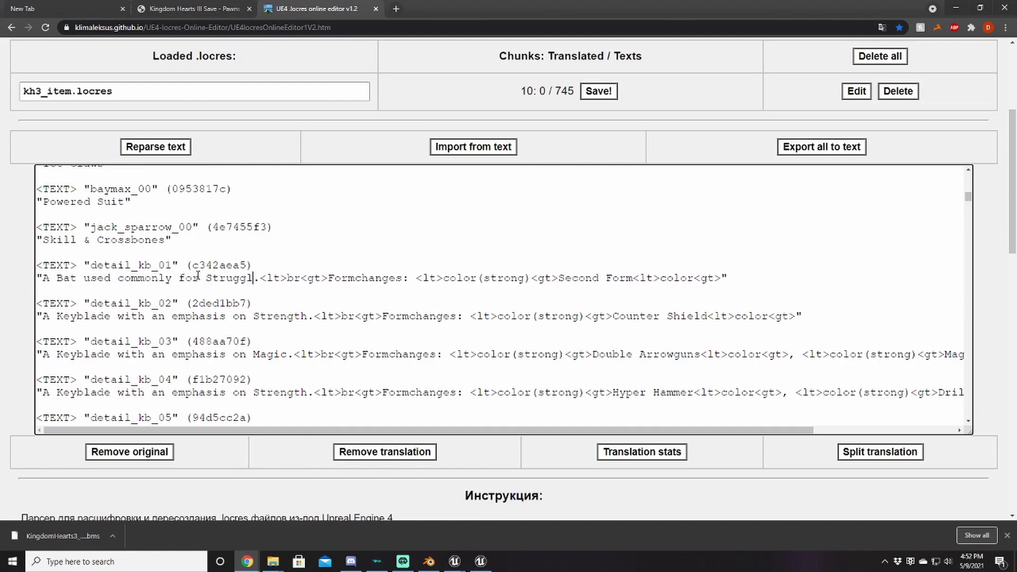
type("n Twilight ")
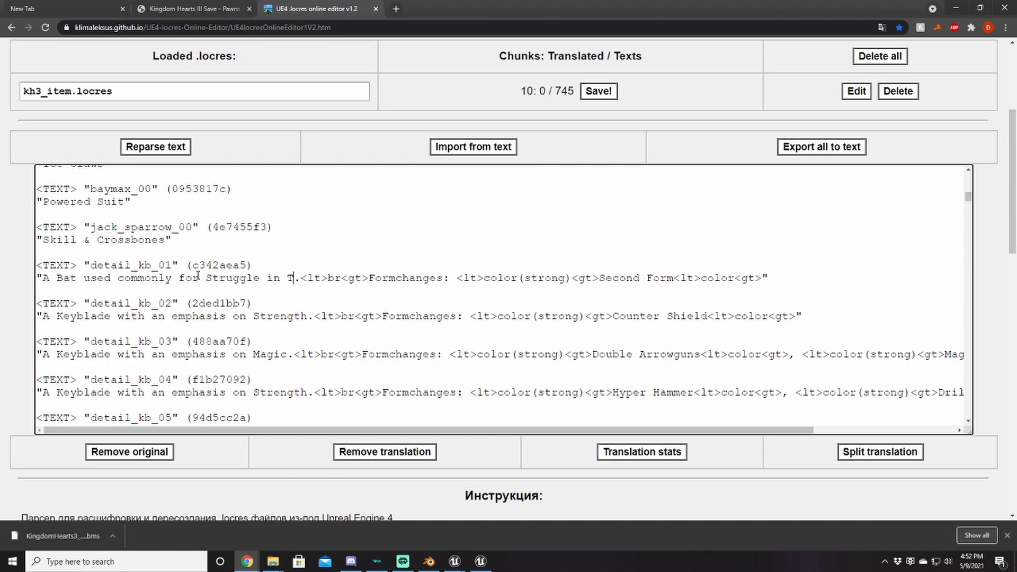
type("Town")
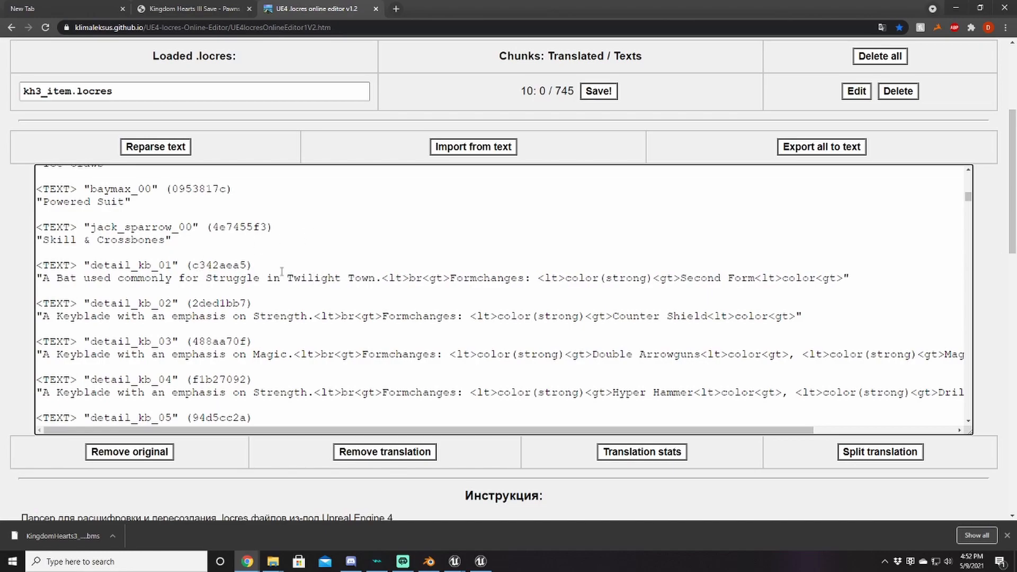
Insert an exclamation mark after "Struggle" in the detail_kb_01 description
type("@!")
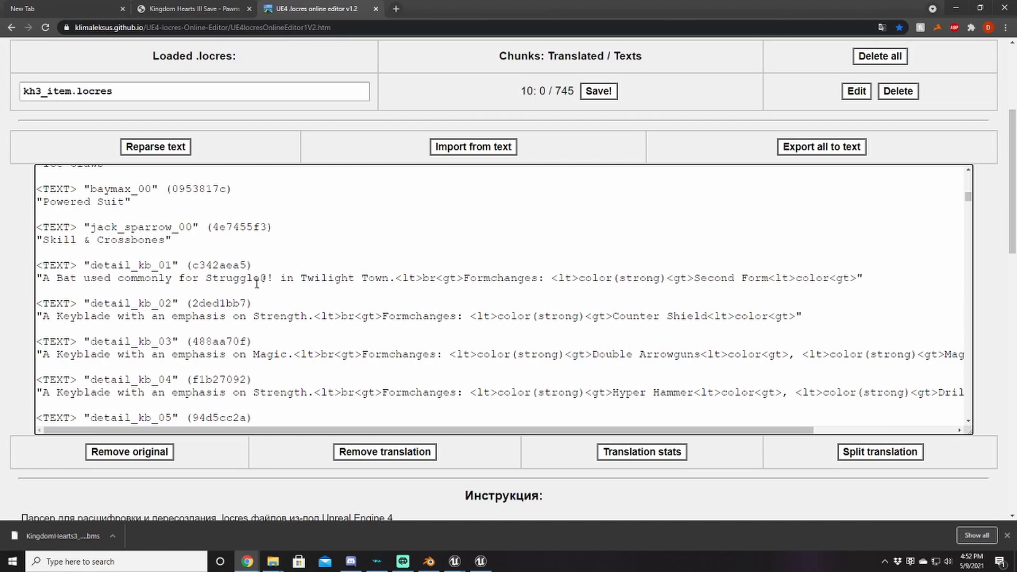
key("BackSpace")
key("BackSpace")
type("!")
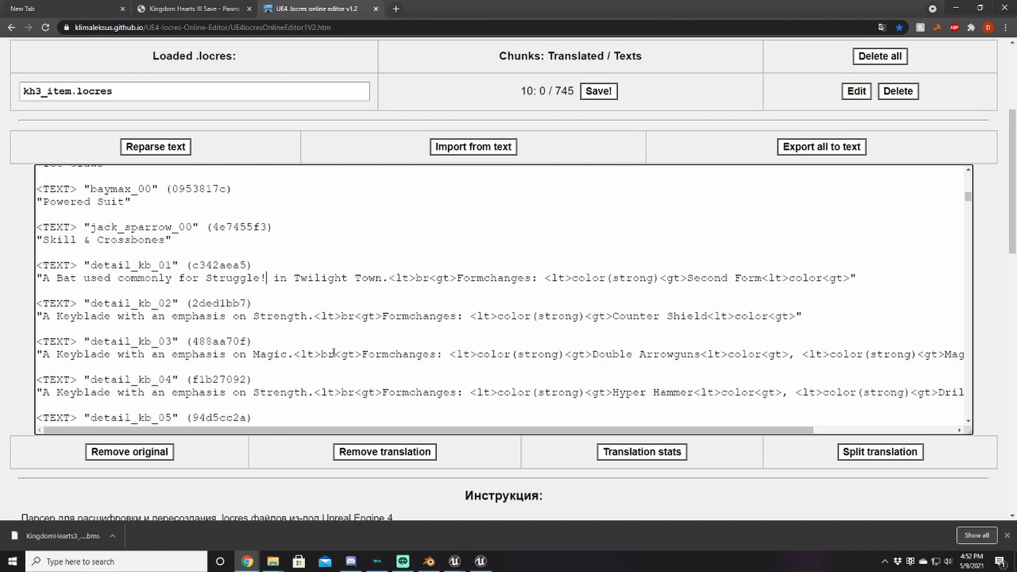
Delete the kb_none entry from the kh3_item.weapon section
scroll(240, 258, "up", 20)
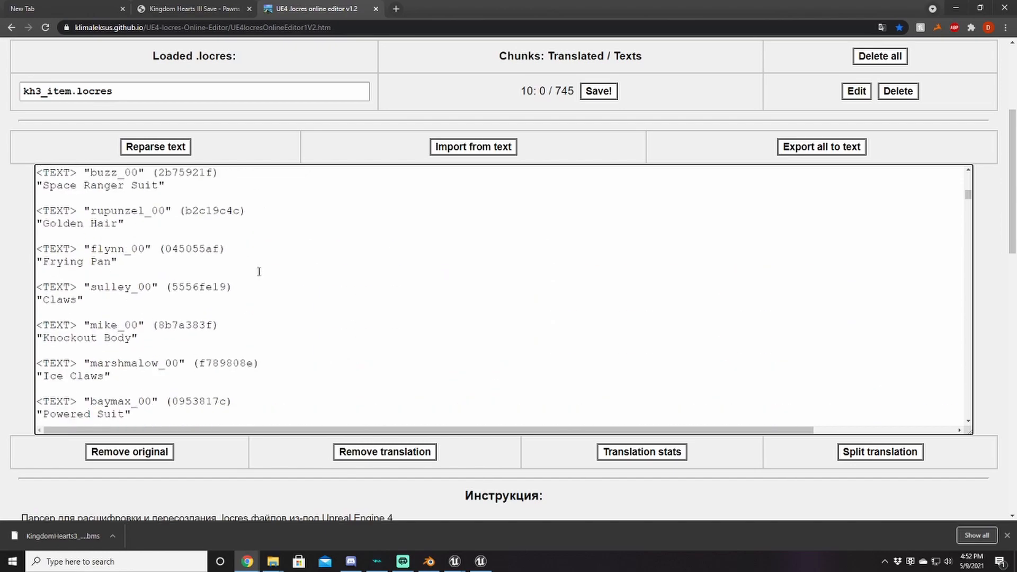
scroll(276, 284, "up", 18)
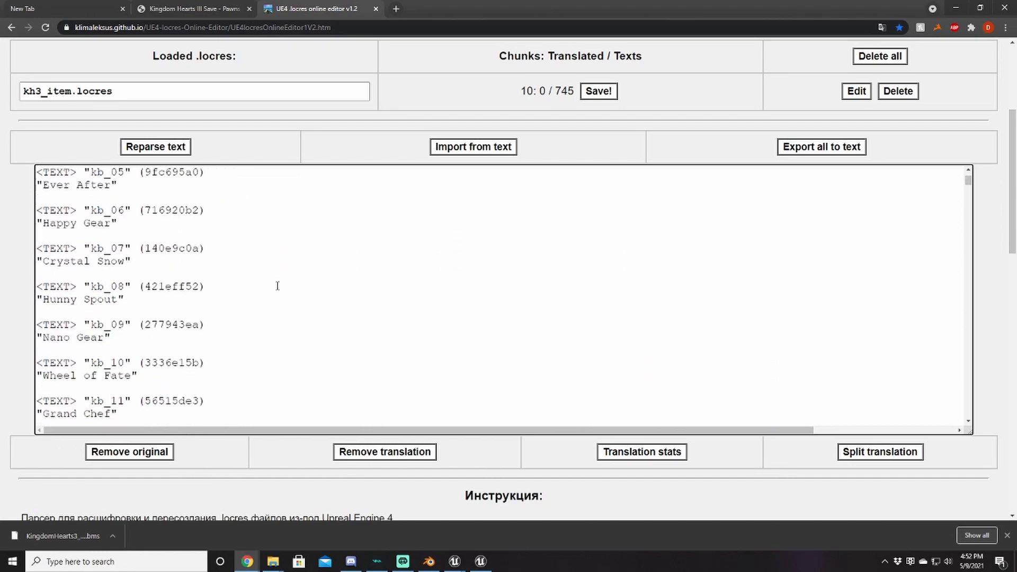
scroll(277, 311, "down", 3)
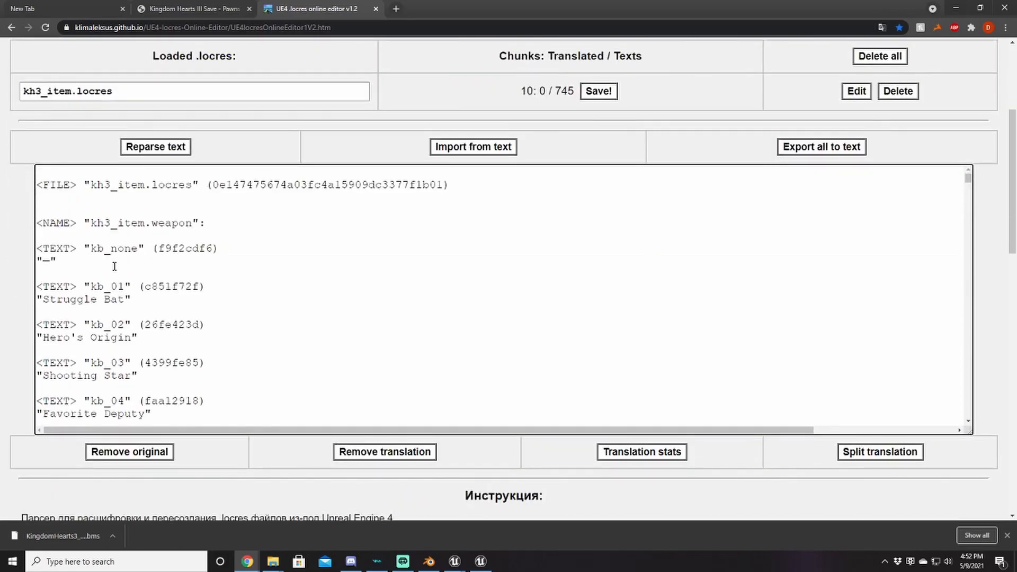
left_click_drag(119, 263, 258, 228)
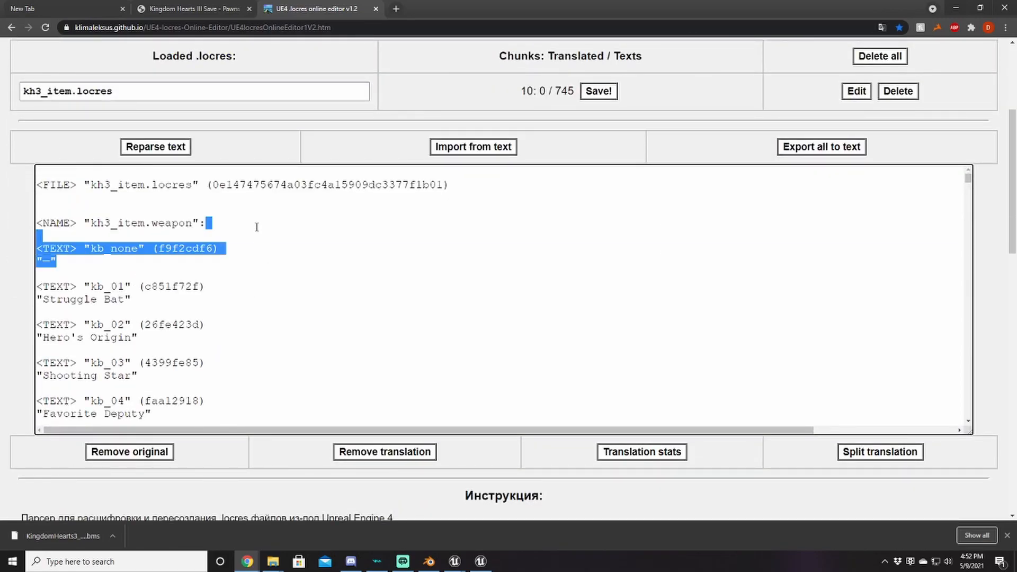
key("Delete")
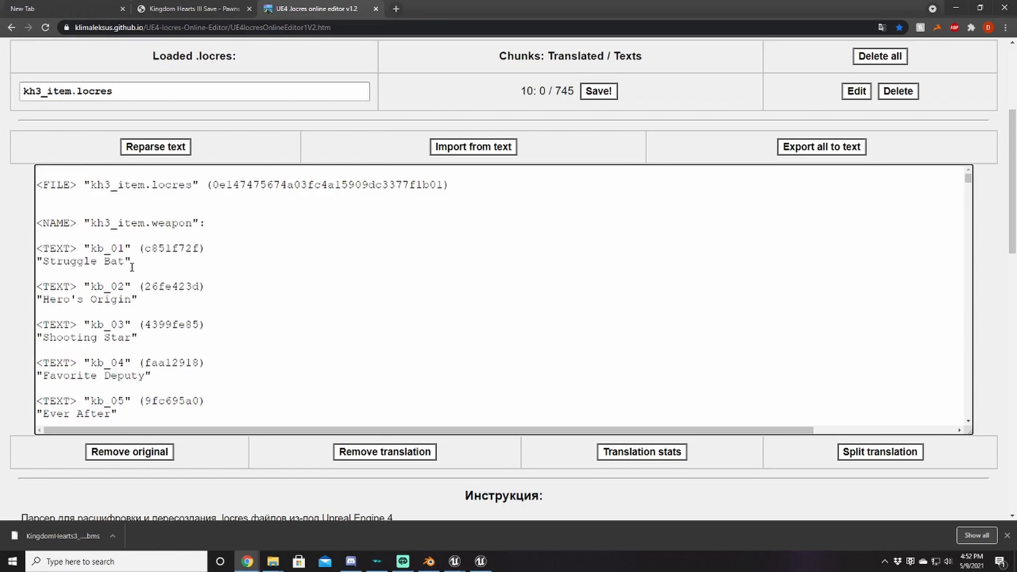
Delete all weapon name entries between kb_01 and detail_kb_01, starting with kb_02
left_click_drag(44, 273, 88, 269)
key("Delete")
scroll(99, 265, "up", 2)
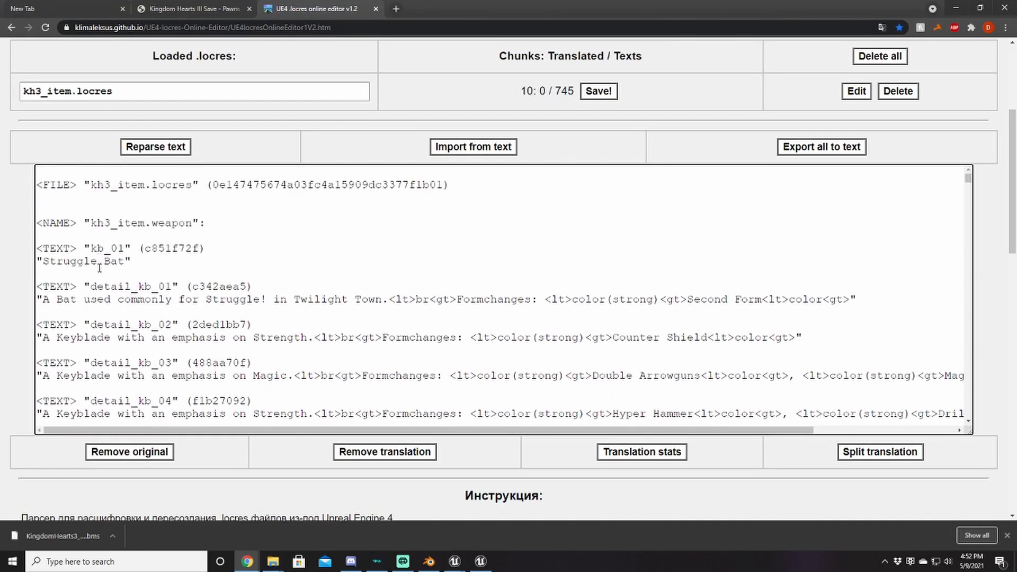
Delete every entry after detail_kb_01, starting with detail_kb_02 and running to the end of the text
scroll(76, 299, "down", 1)
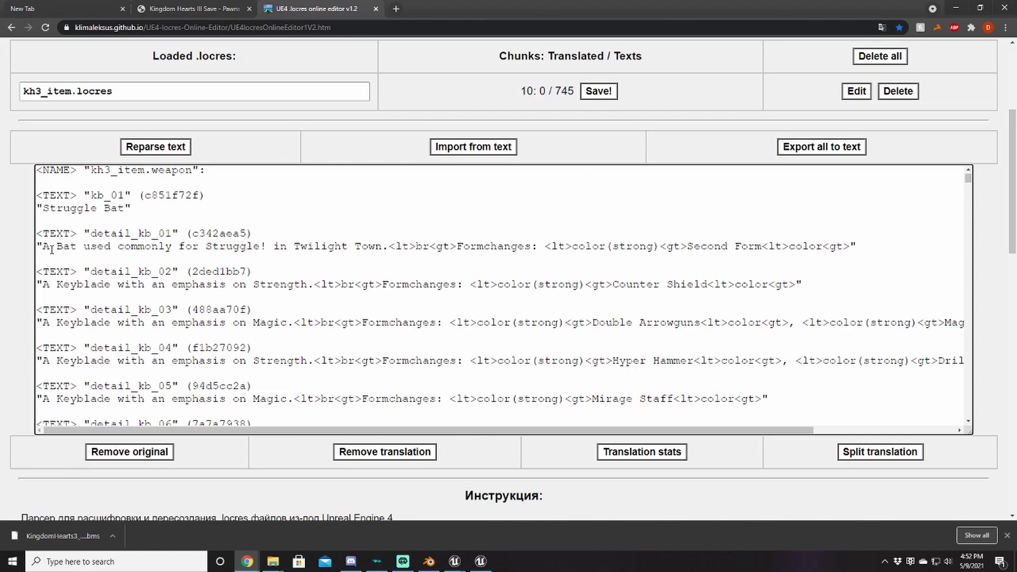
left_click_drag(55, 256, 317, 503)
key("Delete")
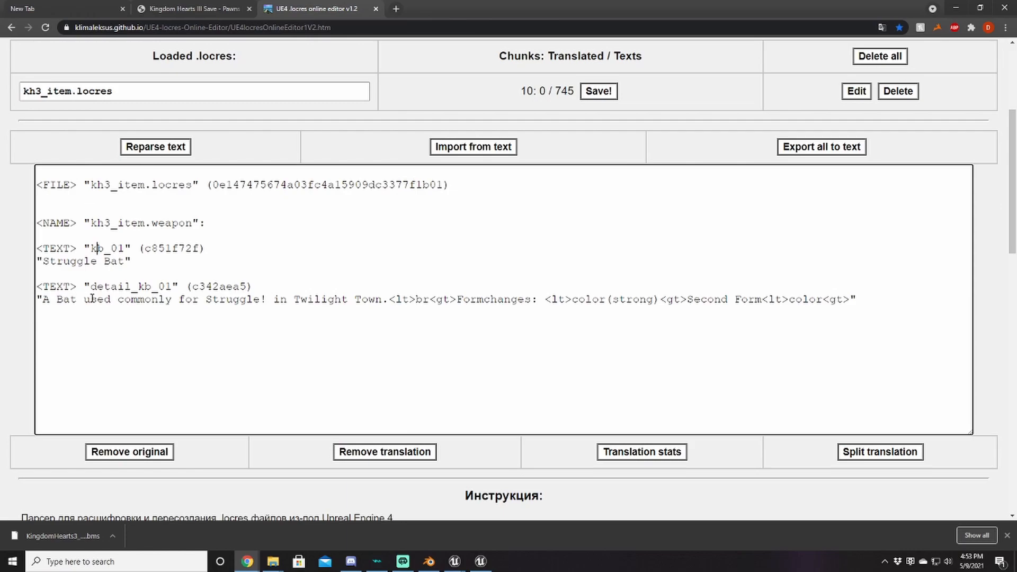
Import the trimmed text into the loaded kh3_item.locres and save it as a new binary file
left_click(206, 286)
scroll(453, 274, "up", 1)
left_click(477, 202)
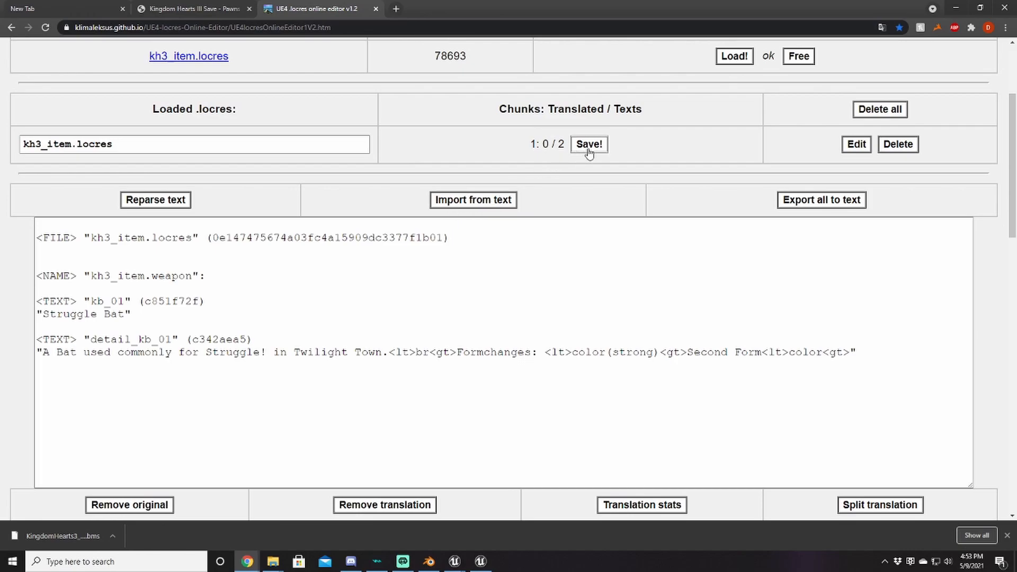
left_click(589, 145)
Download the newly saved kh3_item.locres and show it in its download folder
scroll(468, 207, "up", 2)
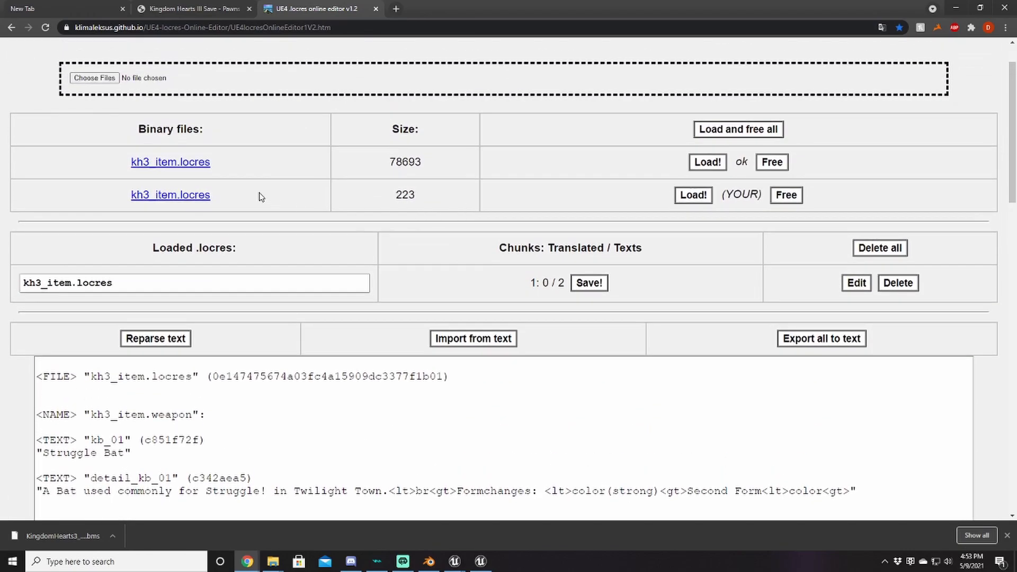
left_click(154, 197)
left_click(111, 534)
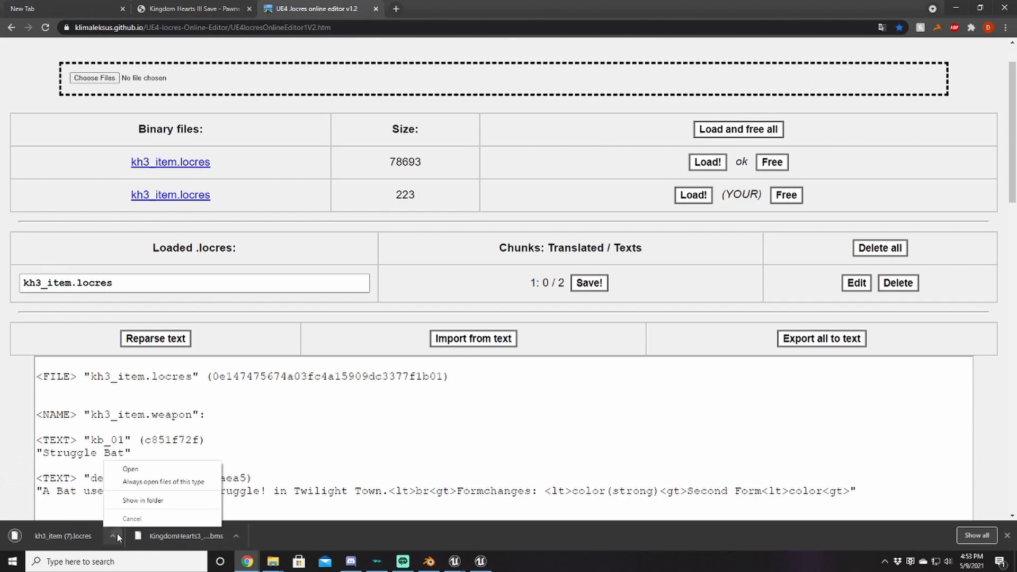
left_click(157, 501)
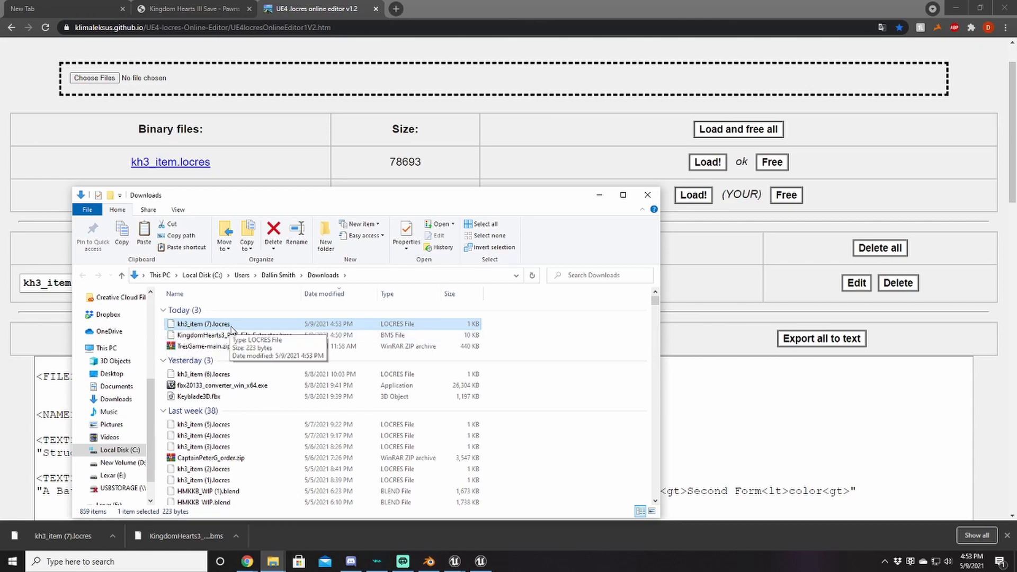
Minimize the file explorer and the browser and bring the Unreal Editor project to the front
left_click(599, 195)
left_click(480, 561)
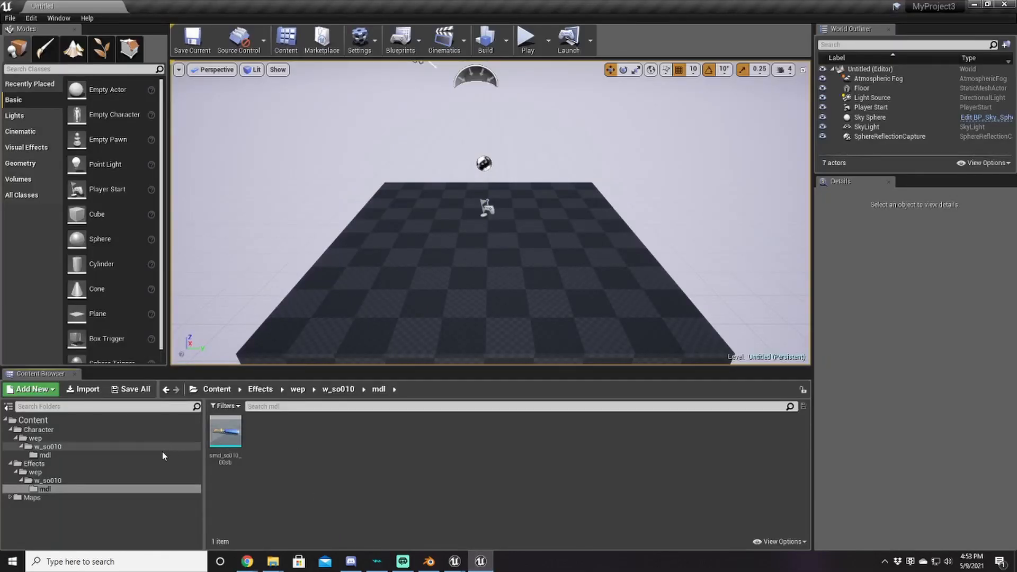
mouse_move(247, 560)
left_click(190, 524)
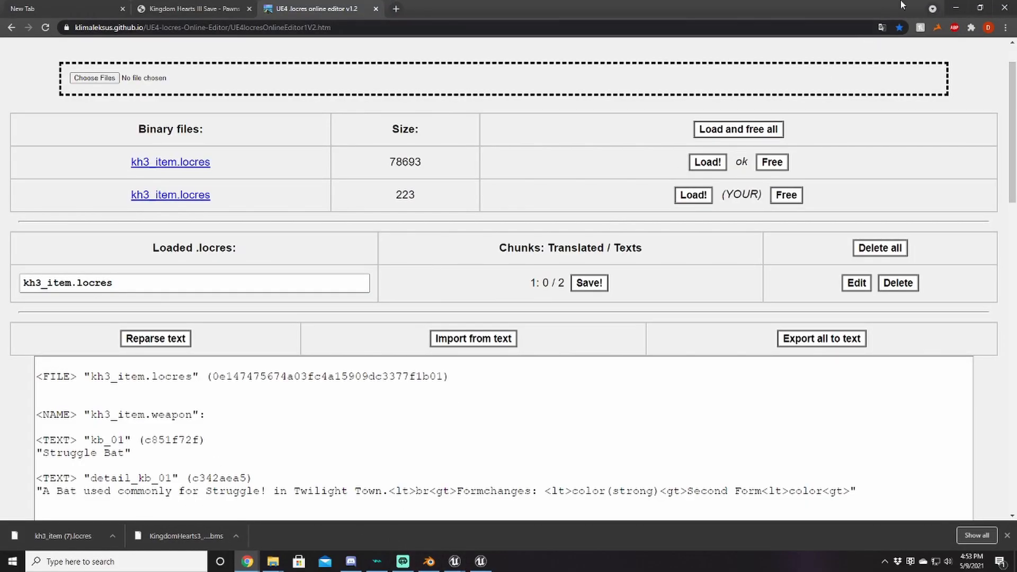
left_click(957, 8)
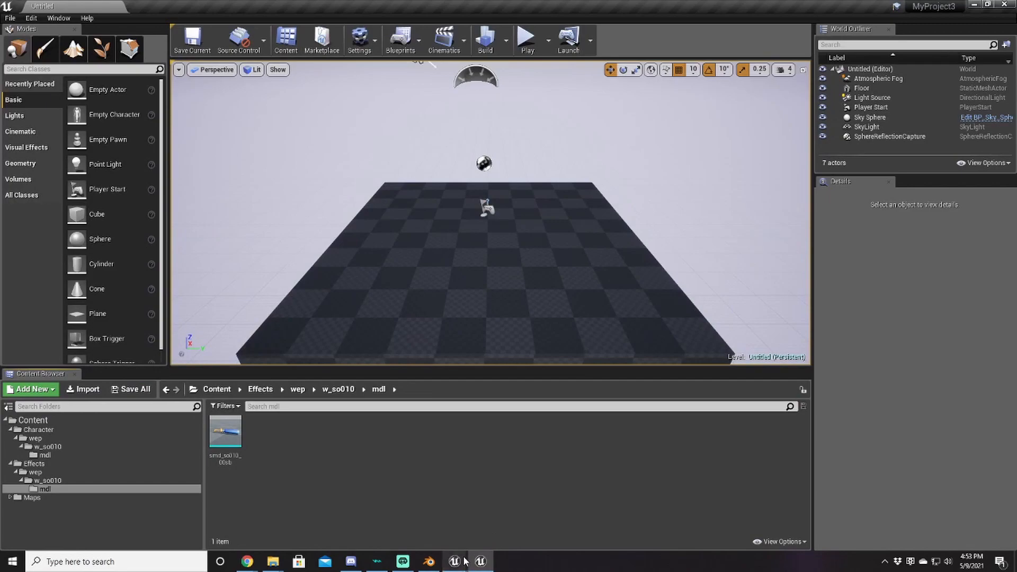
Switch to UE Viewer, collapse the wep folder, and browse the game packages to the UI/Icon/Item folder
mouse_move(454, 562)
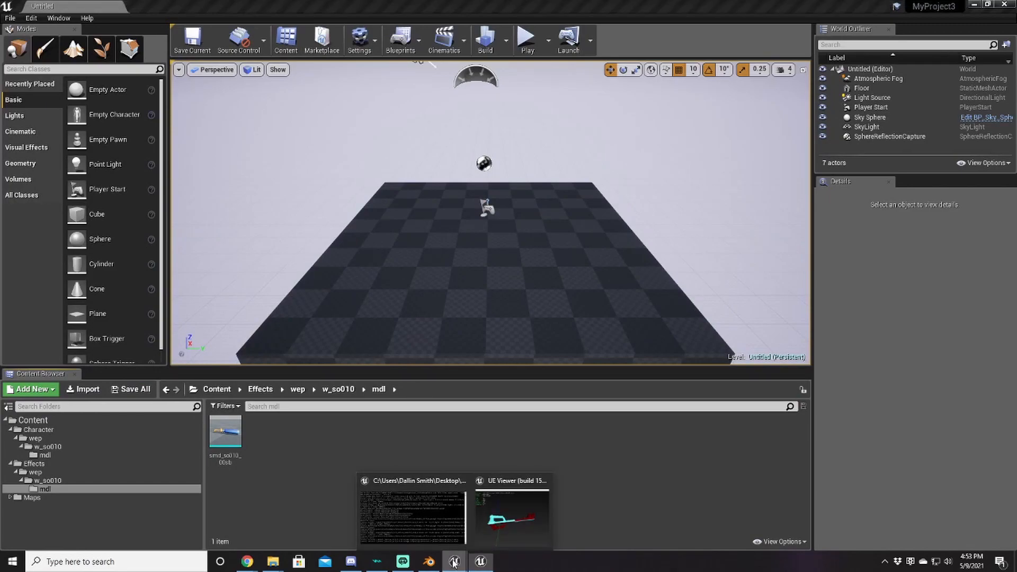
left_click(485, 492)
scroll(395, 335, "up", 10)
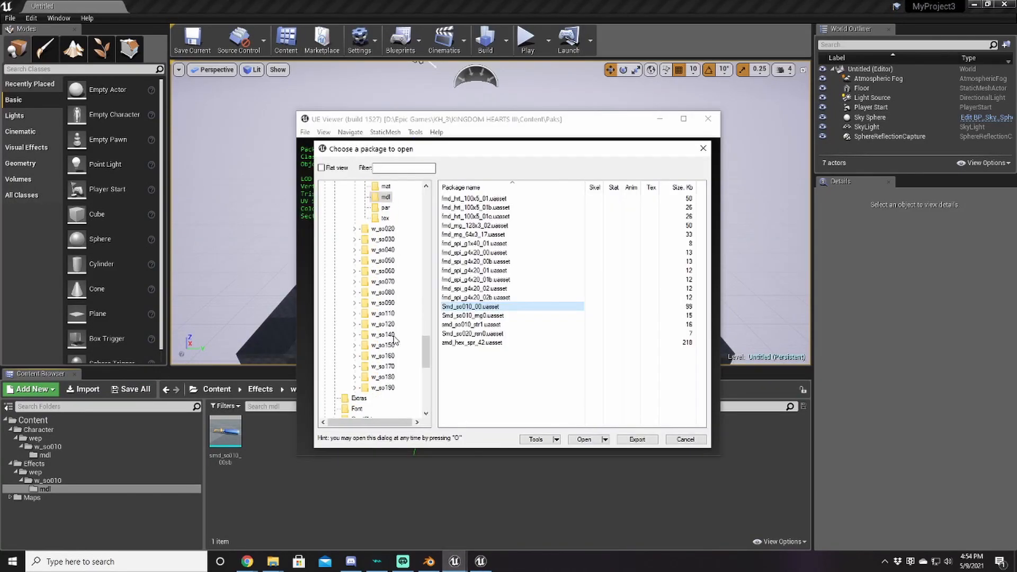
scroll(375, 321, "up", 1)
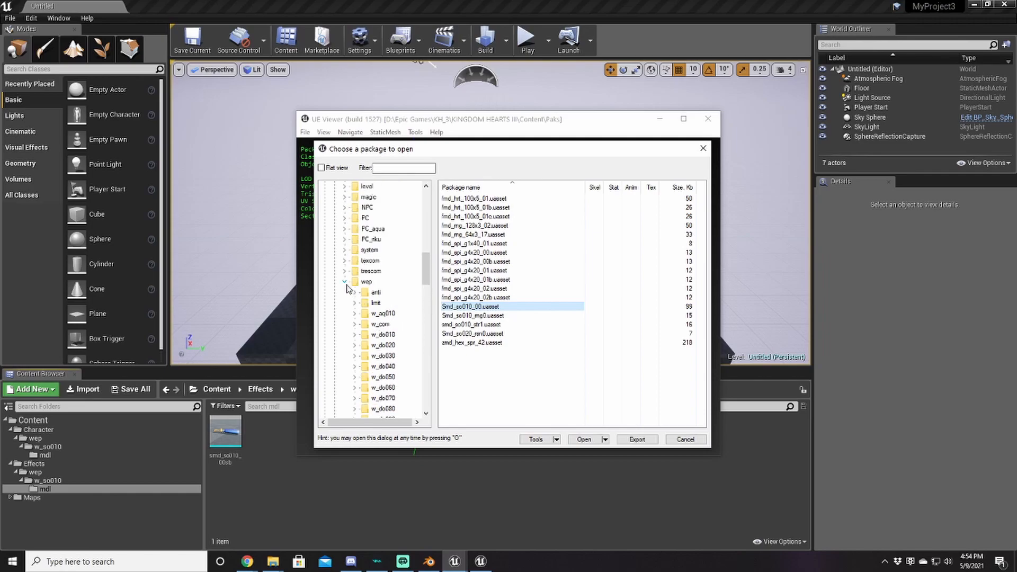
left_click(346, 282)
scroll(348, 294, "up", 1)
scroll(350, 293, "down", 2)
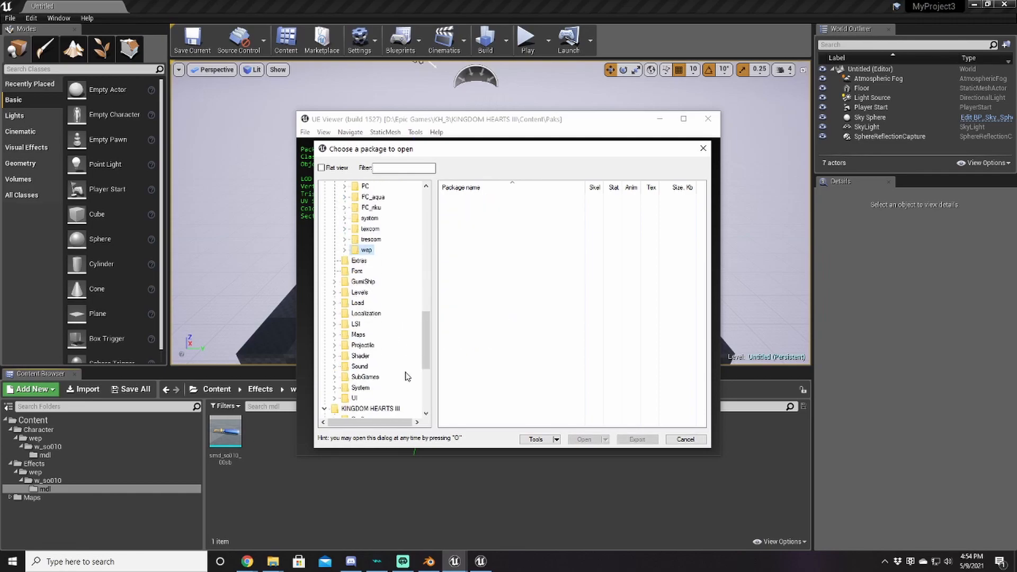
left_click(334, 398)
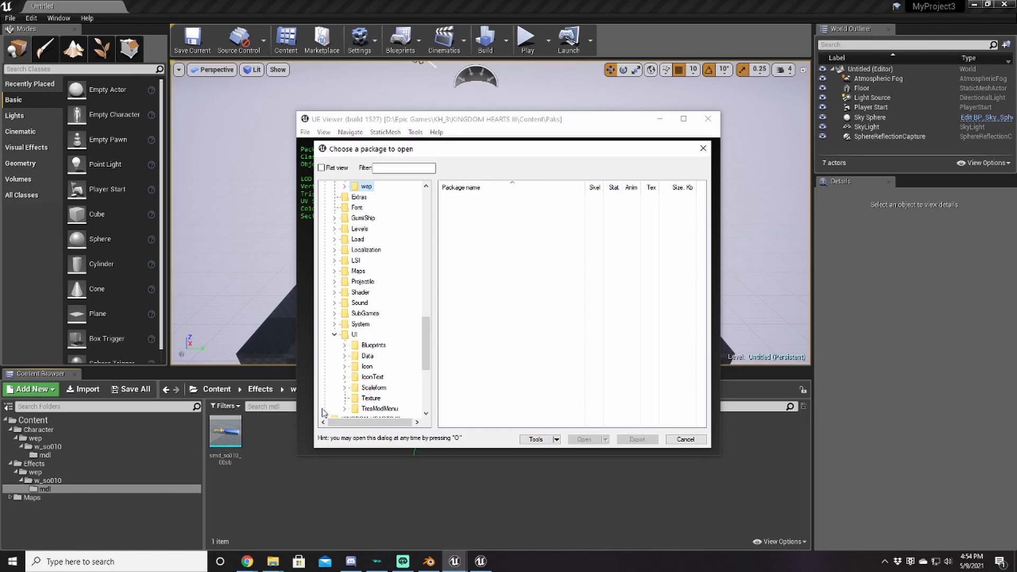
scroll(368, 348, "down", 1)
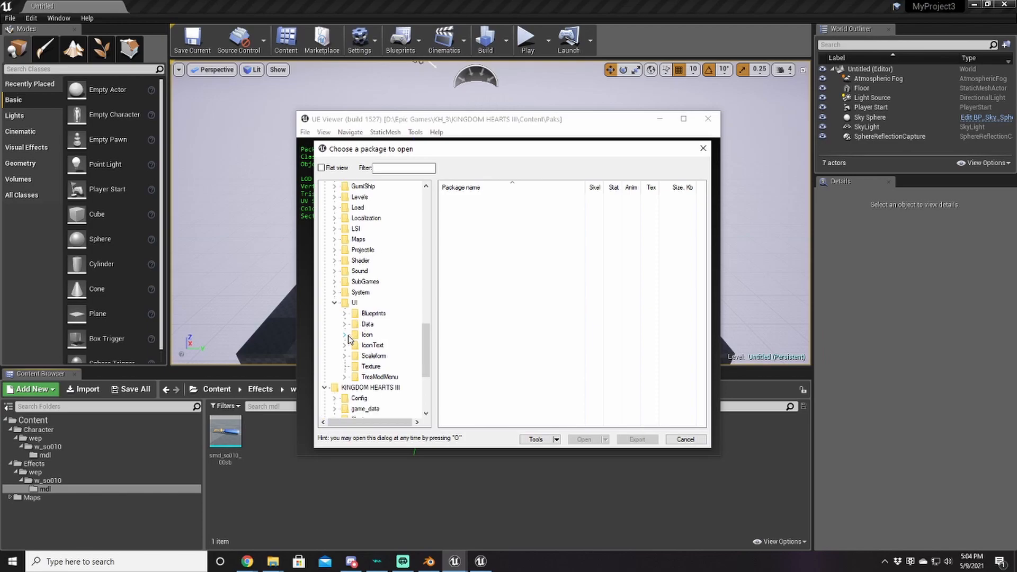
left_click(345, 335)
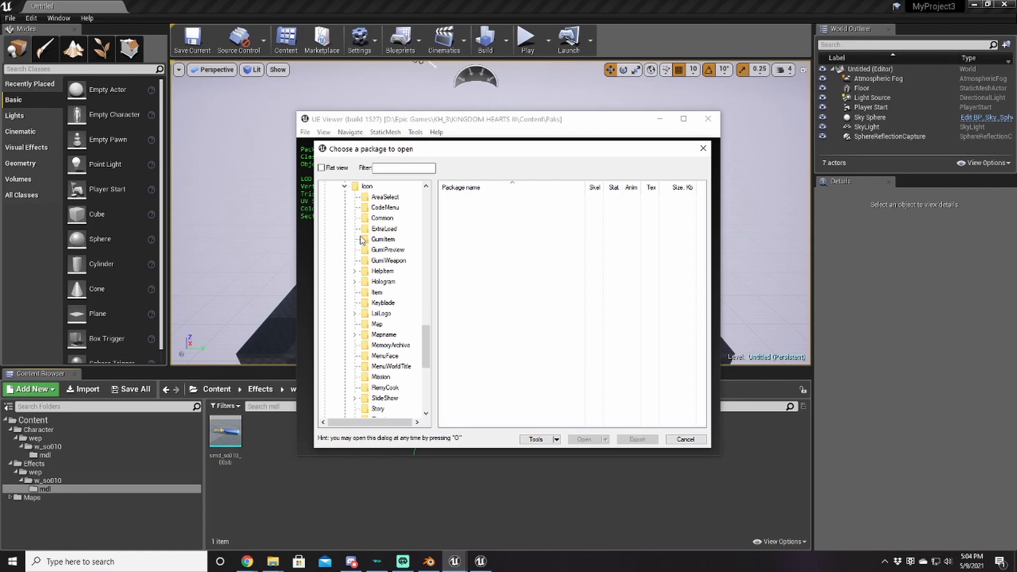
left_click(376, 293)
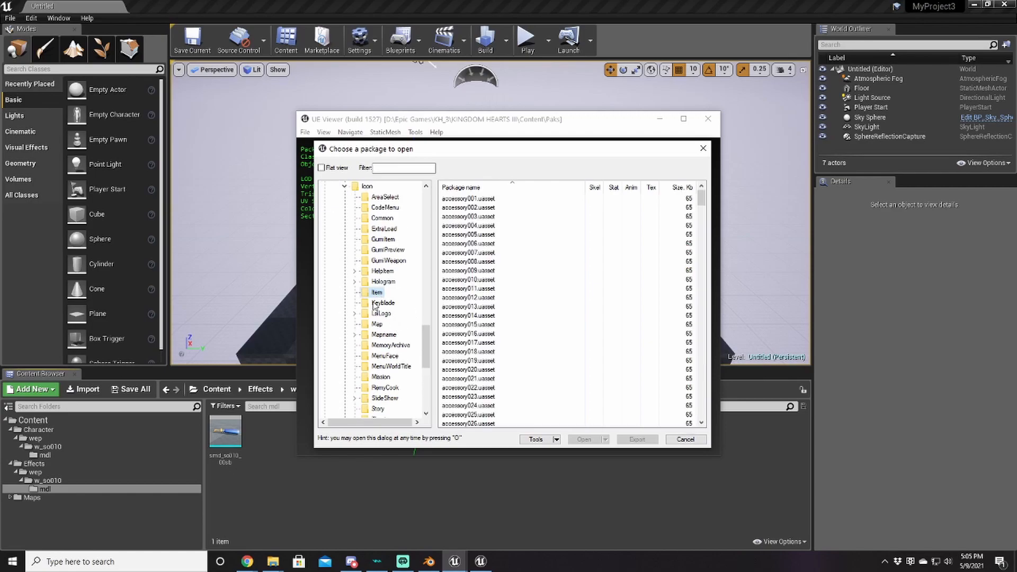
Find weapon001.uasset in the Item icon folder and open it to view the weapon's icon texture
scroll(504, 309, "down", 9)
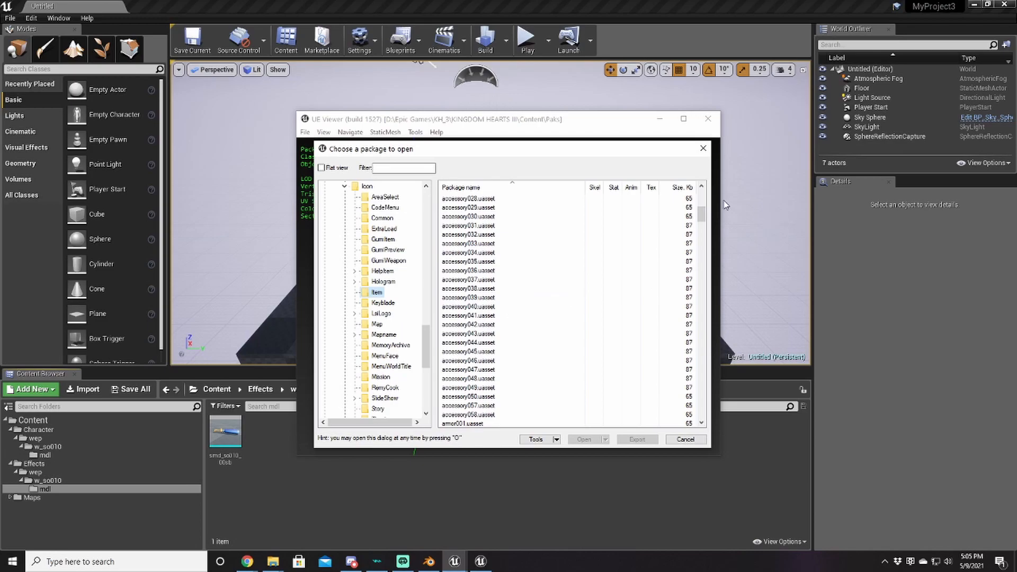
left_click_drag(702, 216, 701, 403)
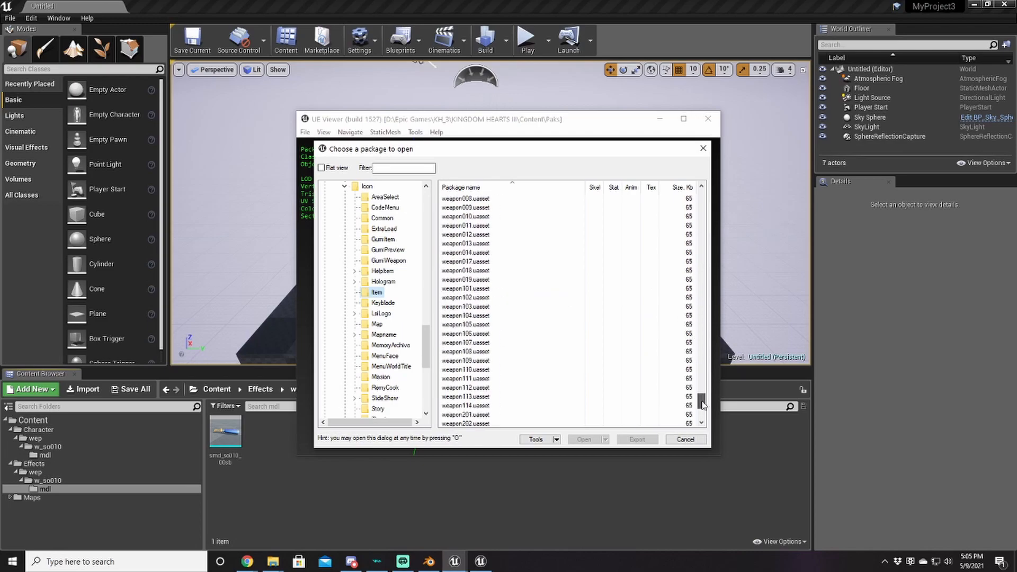
scroll(508, 310, "up", 3)
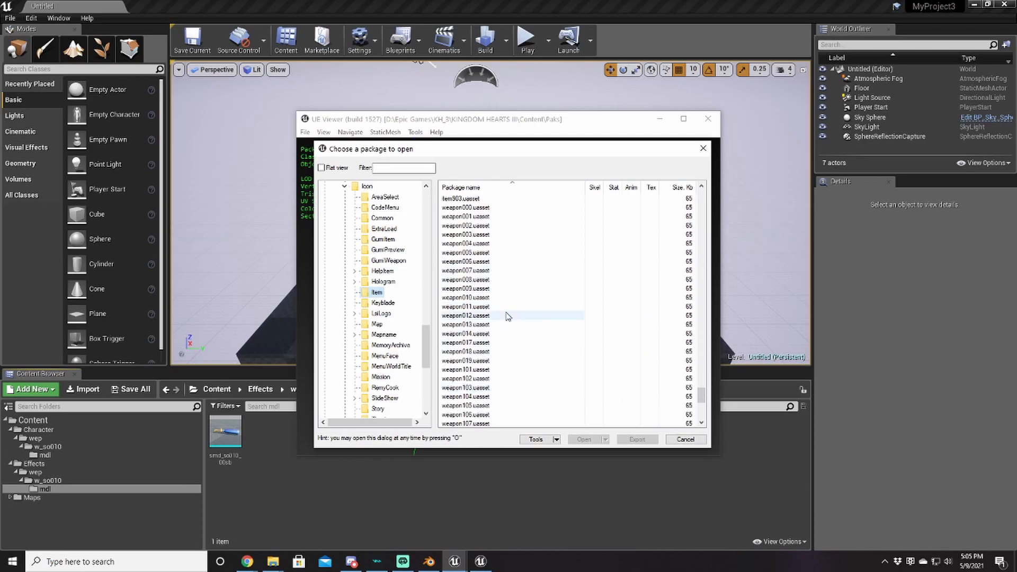
double_click(464, 220)
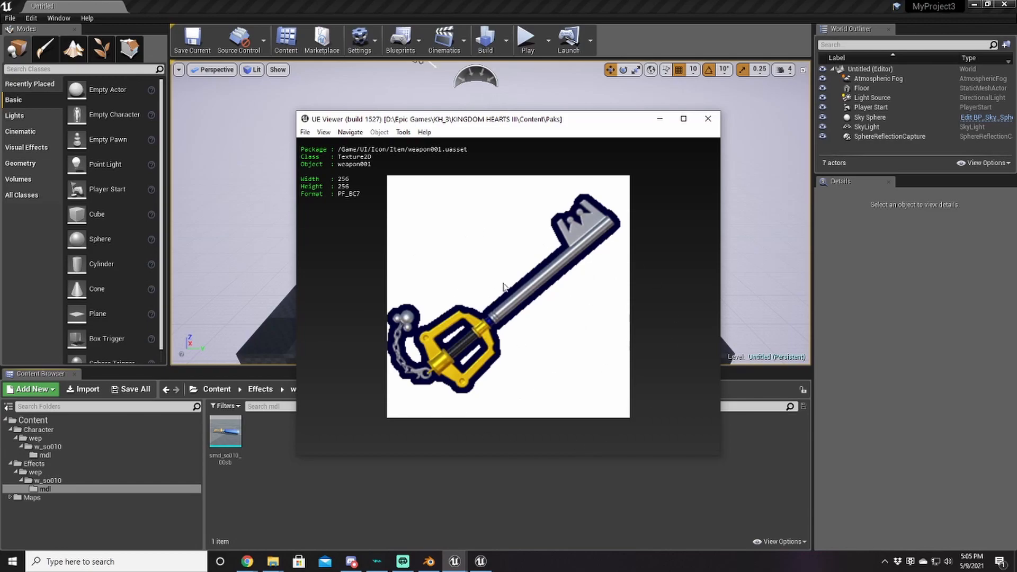
Open keyblade01.uasset from the UI/Icon/Keyblade folder to view the larger weapon icon texture
left_click(306, 133)
left_click(329, 142)
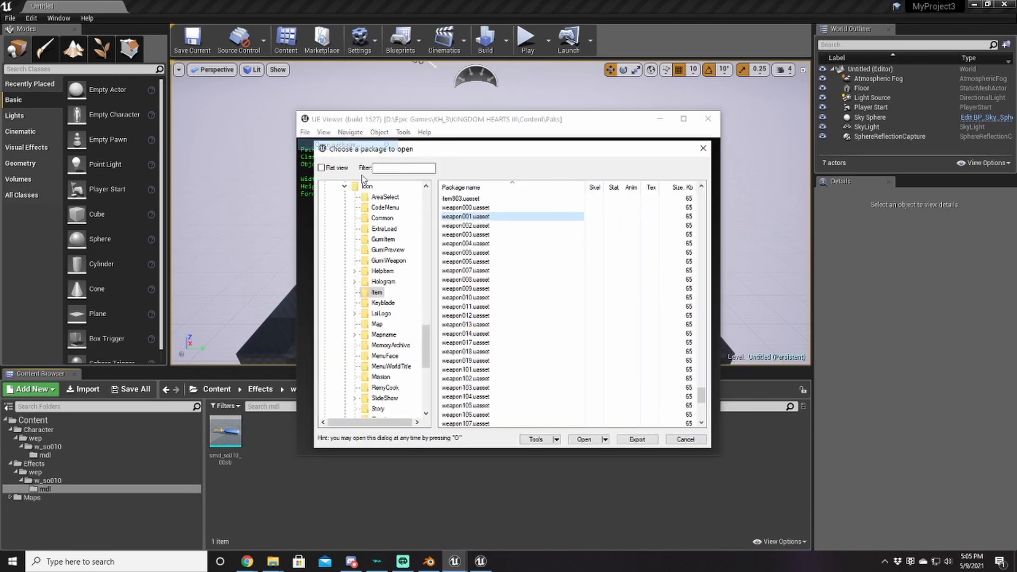
left_click(385, 302)
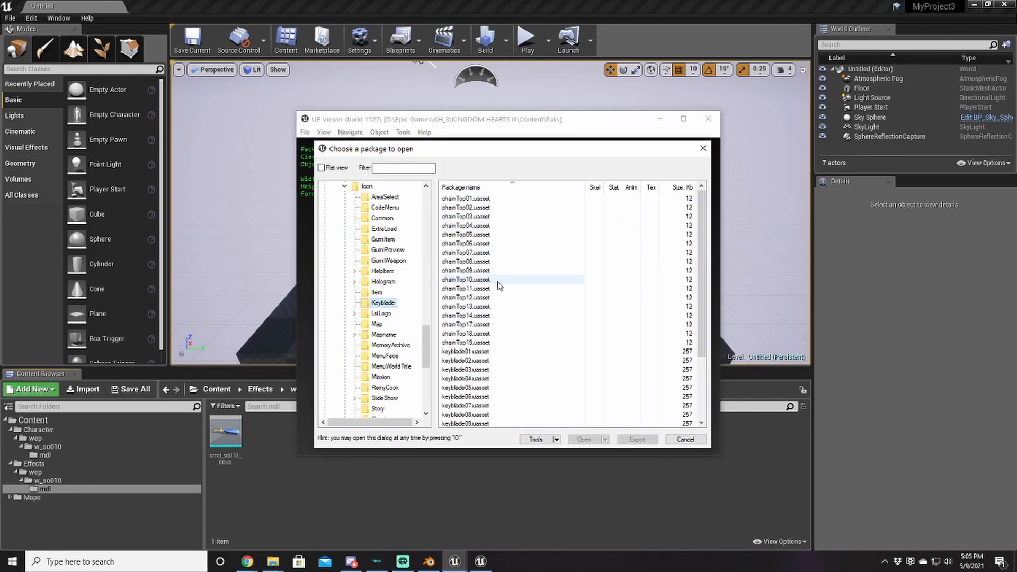
double_click(470, 352)
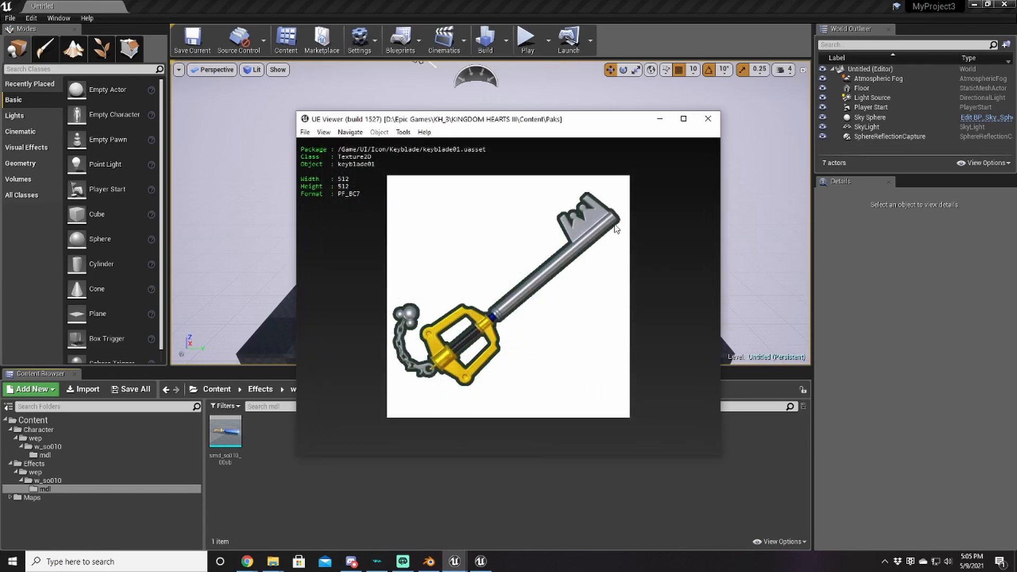
Return to the Unreal Editor, create a folder named UI in the Content root, and open it
left_click(659, 118)
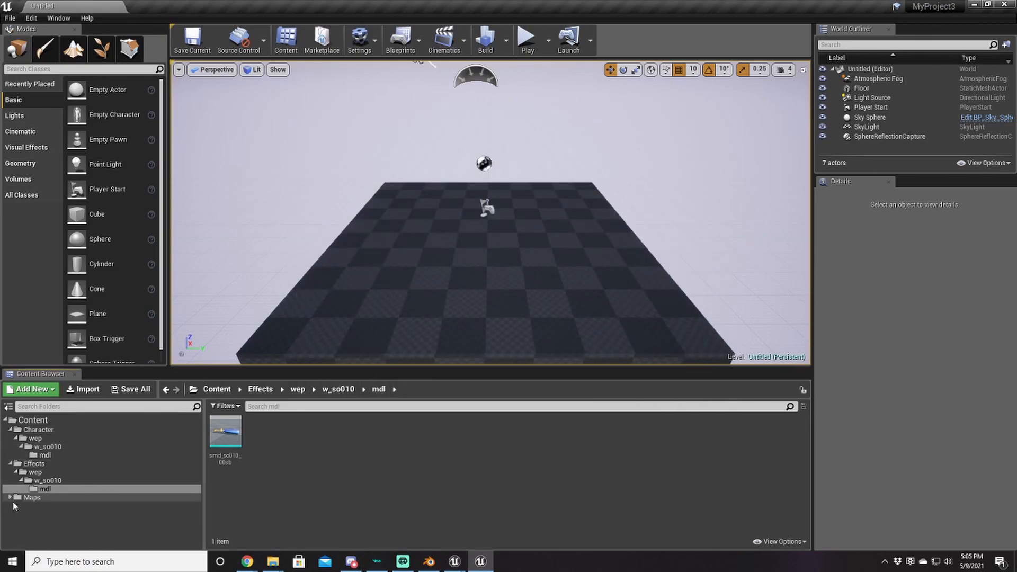
left_click(30, 421)
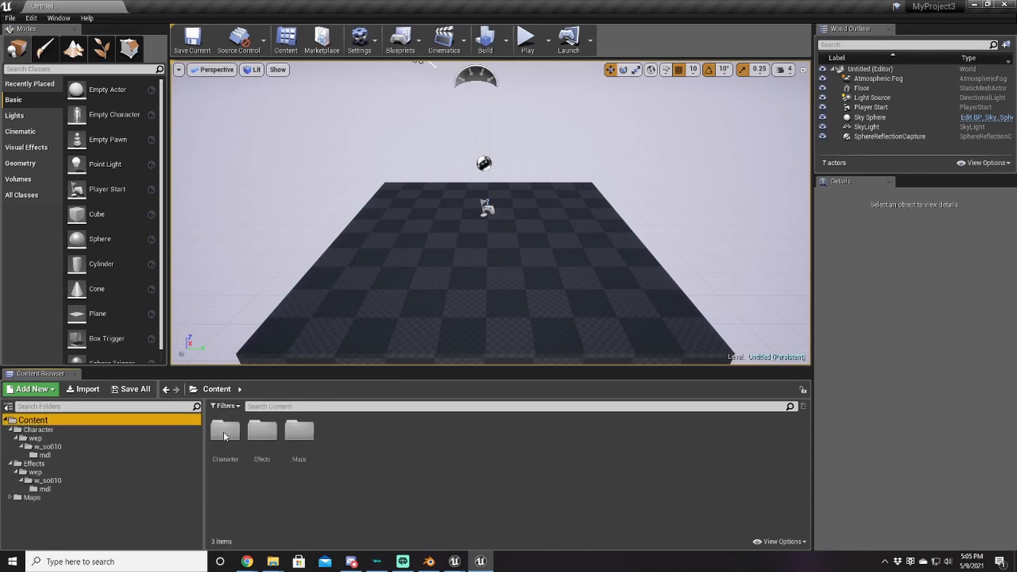
right_click(394, 465)
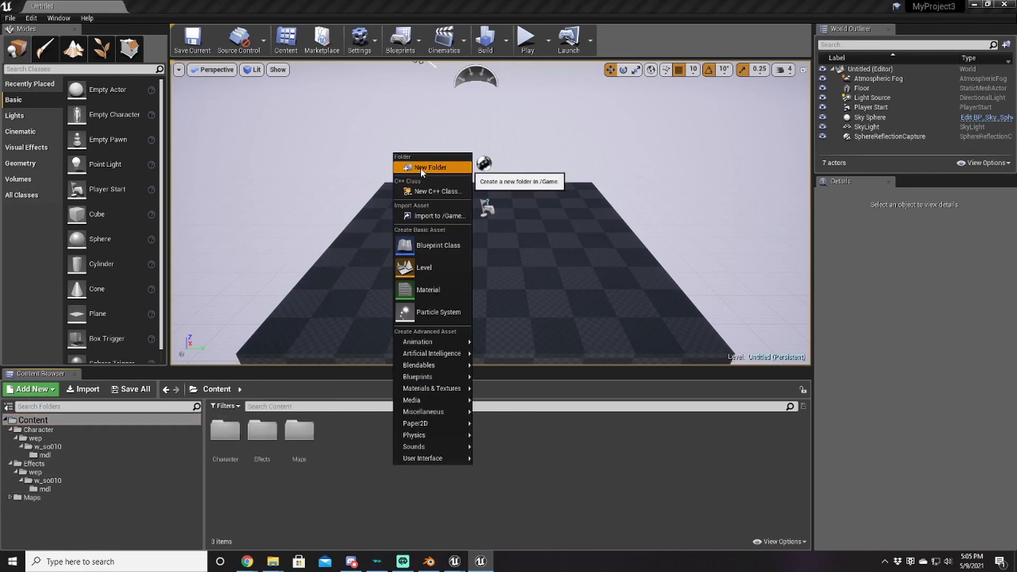
left_click(430, 168)
type("U")
key("Return")
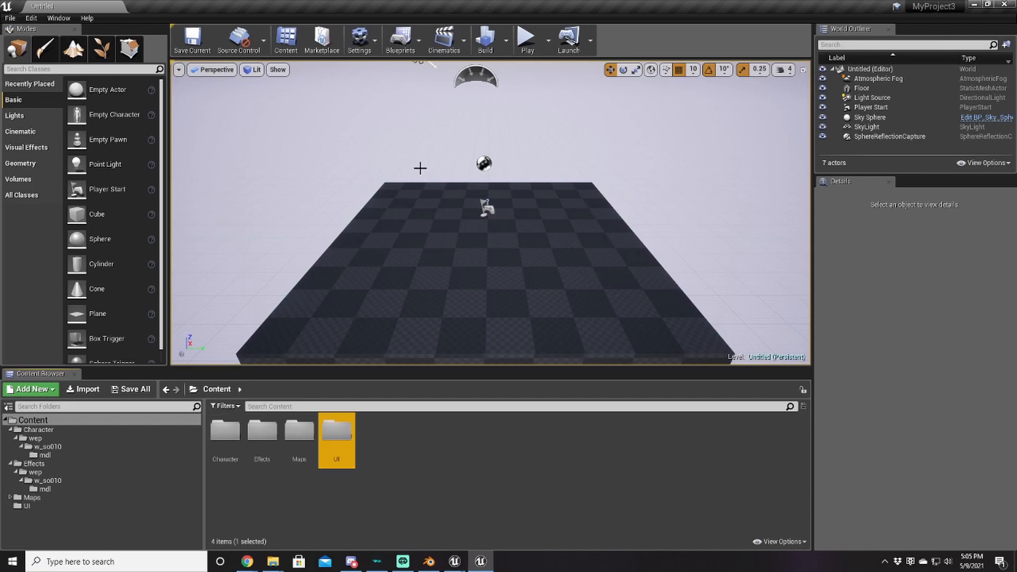
double_click(336, 430)
Check the UI folder structure in UE Viewer and create a matching folder named Icon inside UI in the Unreal project
mouse_move(454, 561)
left_click(509, 511)
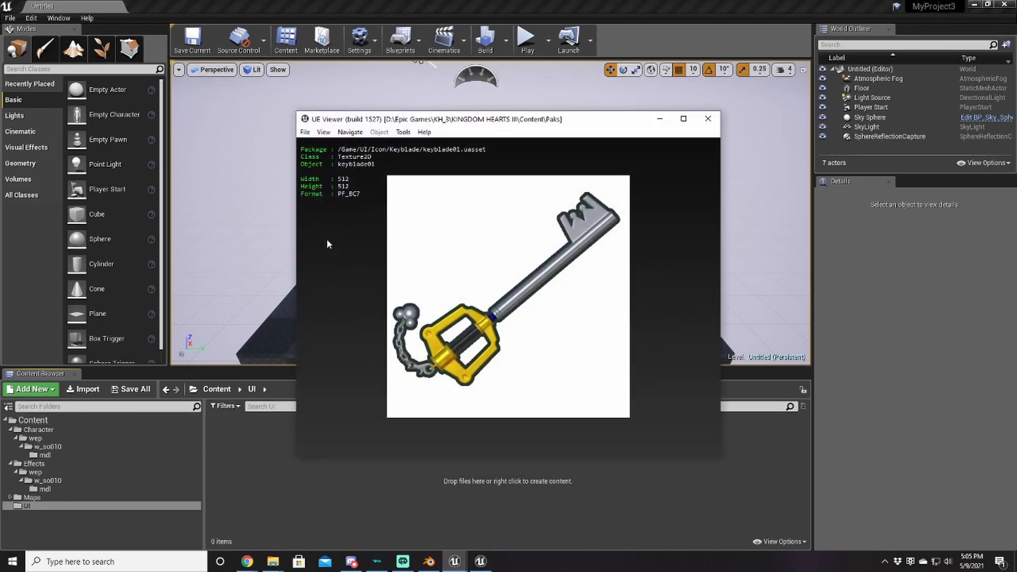
left_click(305, 133)
left_click(321, 144)
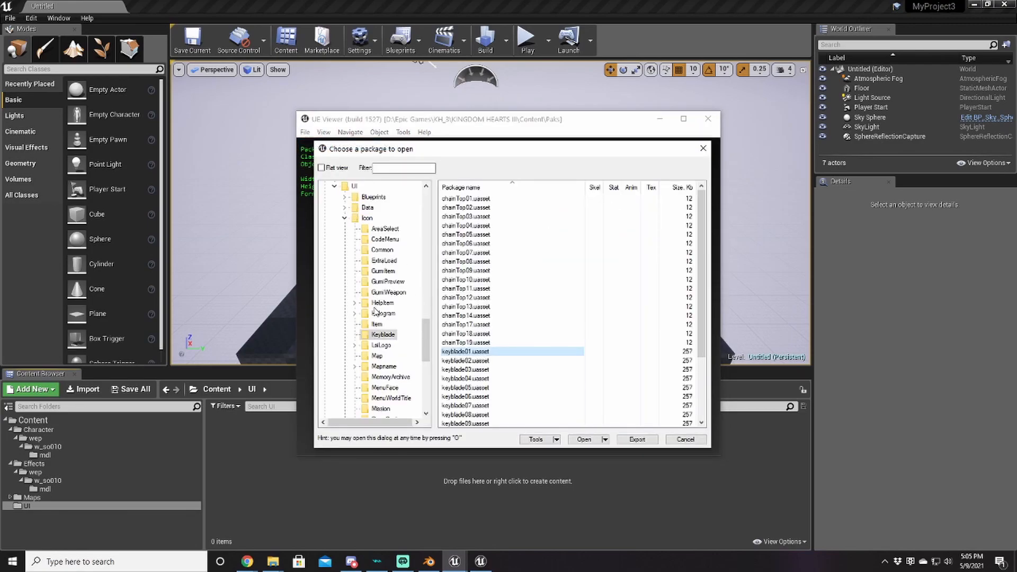
scroll(376, 311, "up", 4)
scroll(384, 327, "down", 2)
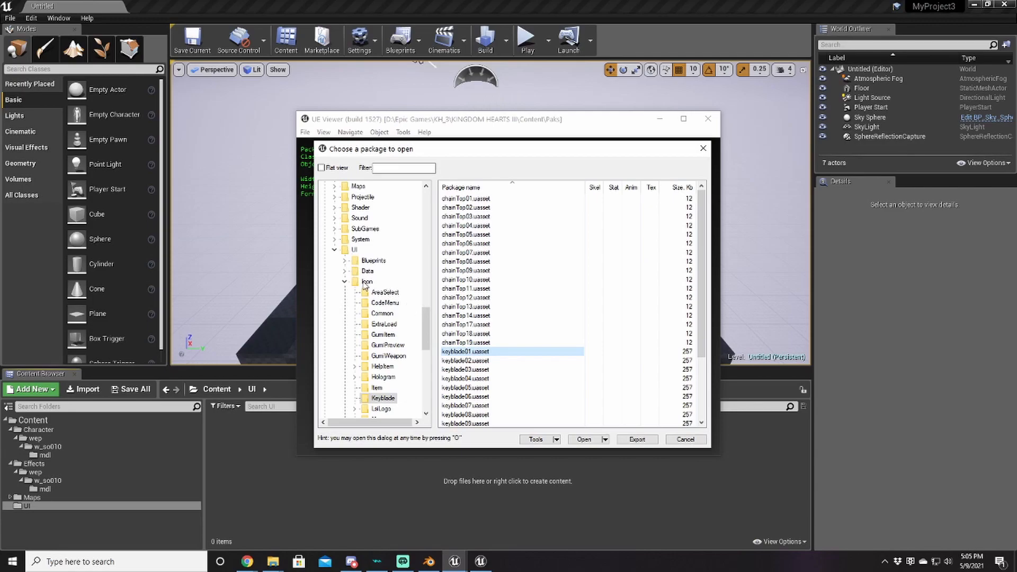
right_click(264, 438)
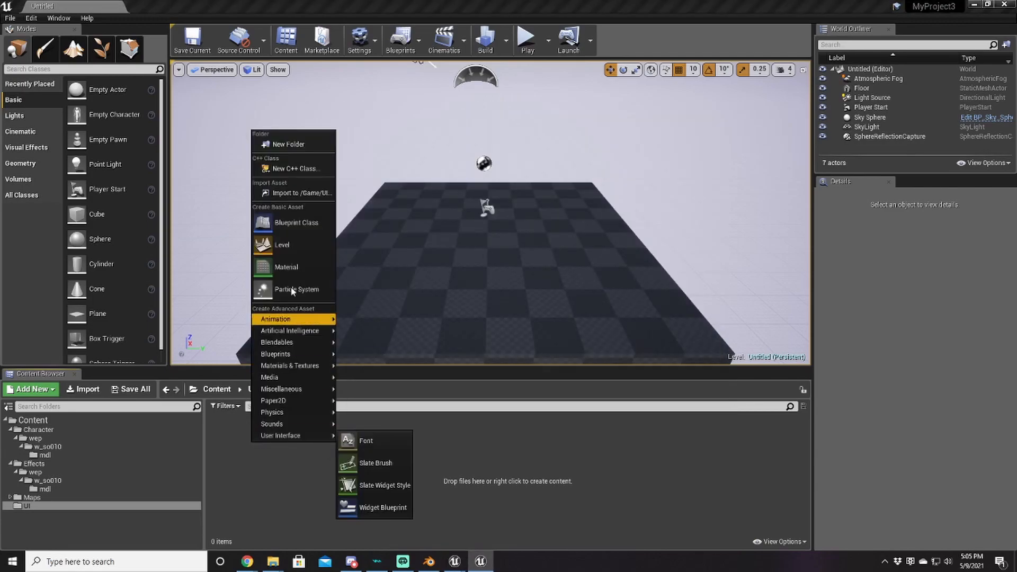
left_click(279, 149)
type("Icon")
key("Return")
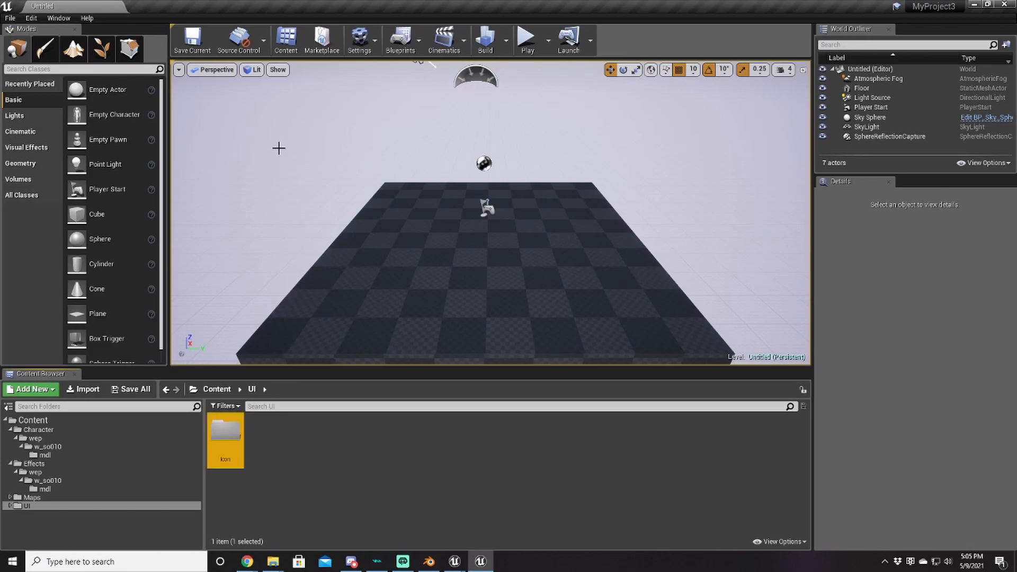
Open the Icon folder in the Unreal project and create a folder named Item inside it
double_click(225, 439)
right_click(222, 448)
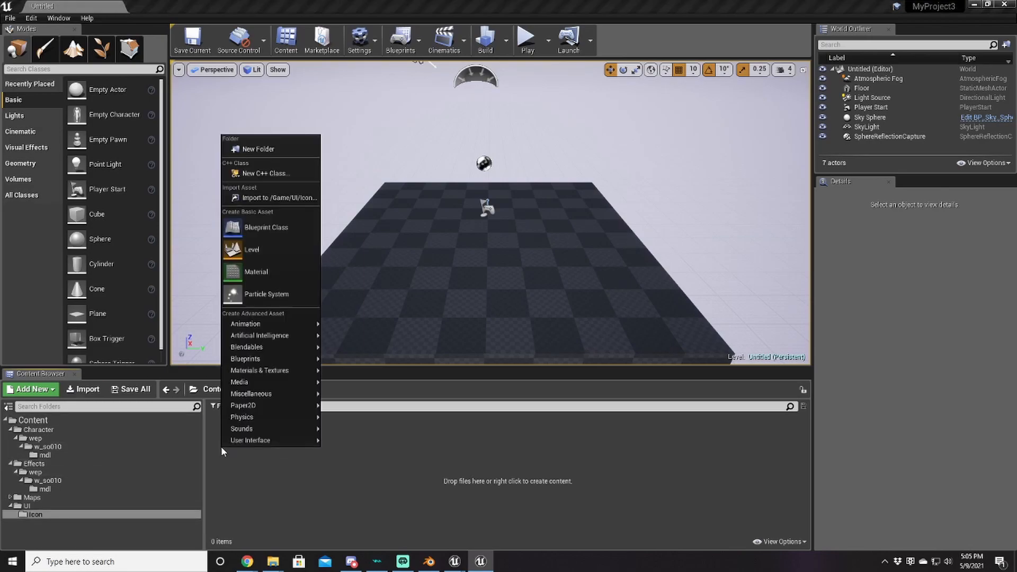
left_click(258, 148)
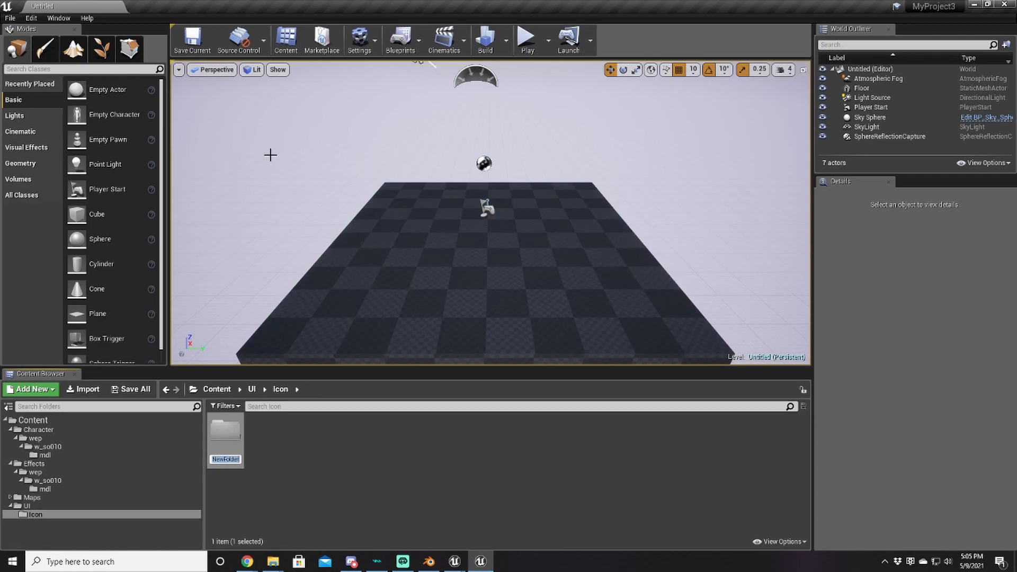
type("Item")
key("Return")
Check the icon folder names in UE Viewer and create a folder named Keyblade inside Icon in the Unreal project
mouse_move(455, 561)
left_click(512, 520)
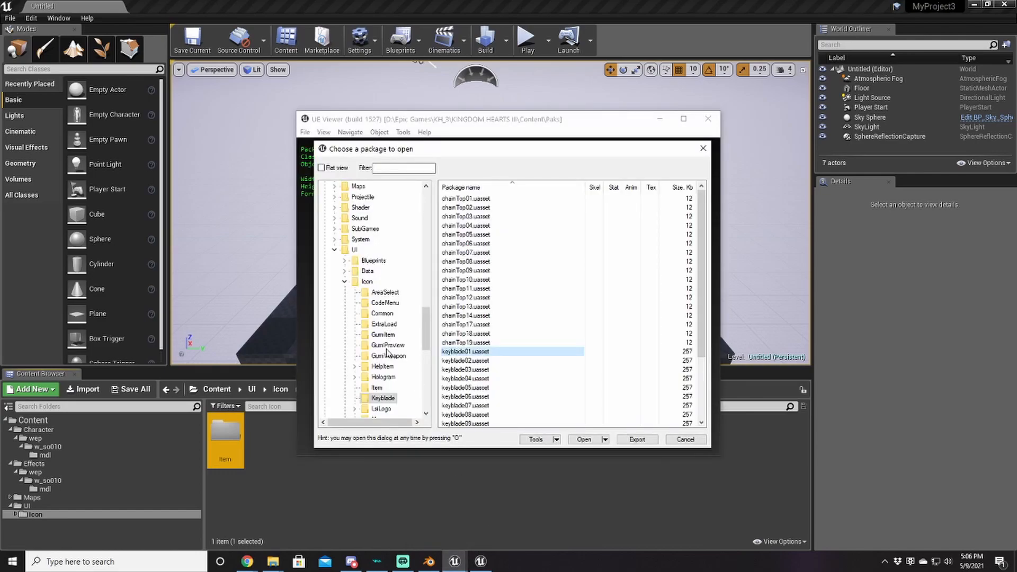
right_click(268, 462)
left_click(301, 163)
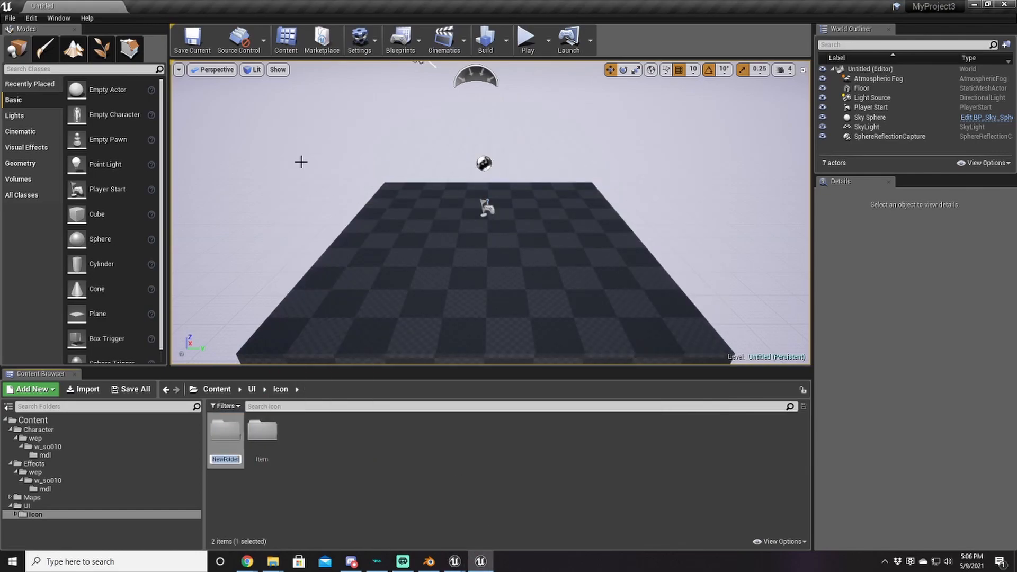
type("Keyblade")
key("Return")
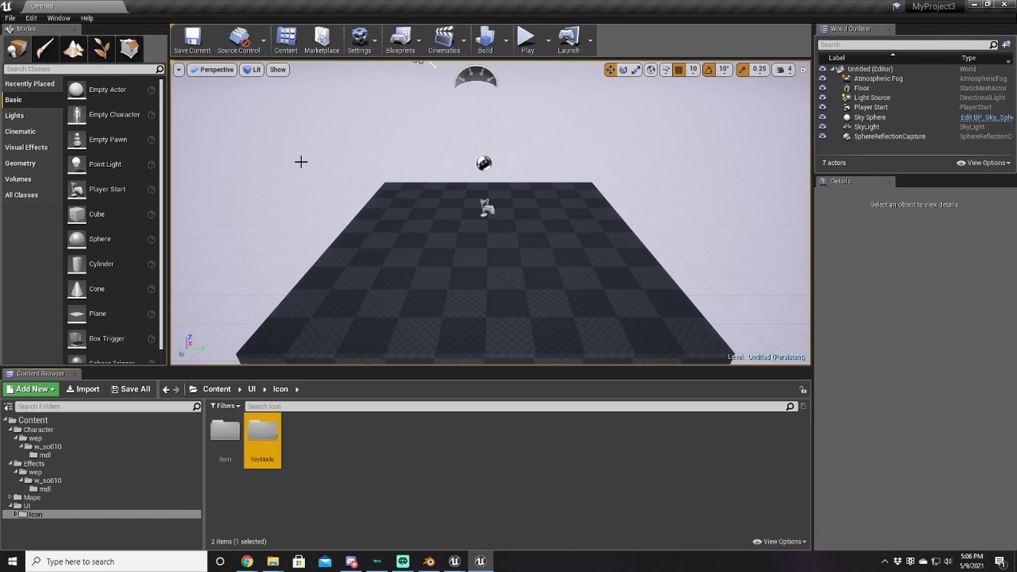
Open the project's Item folder, and open Struggle_Sword_KHII.png from the Camera Roll folder in paint.net
double_click(225, 432)
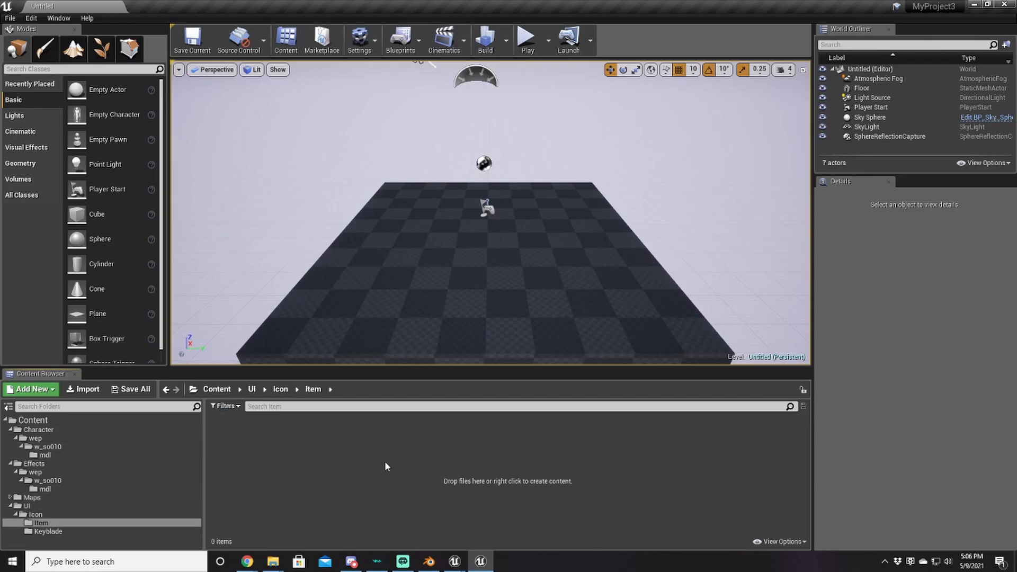
mouse_move(277, 560)
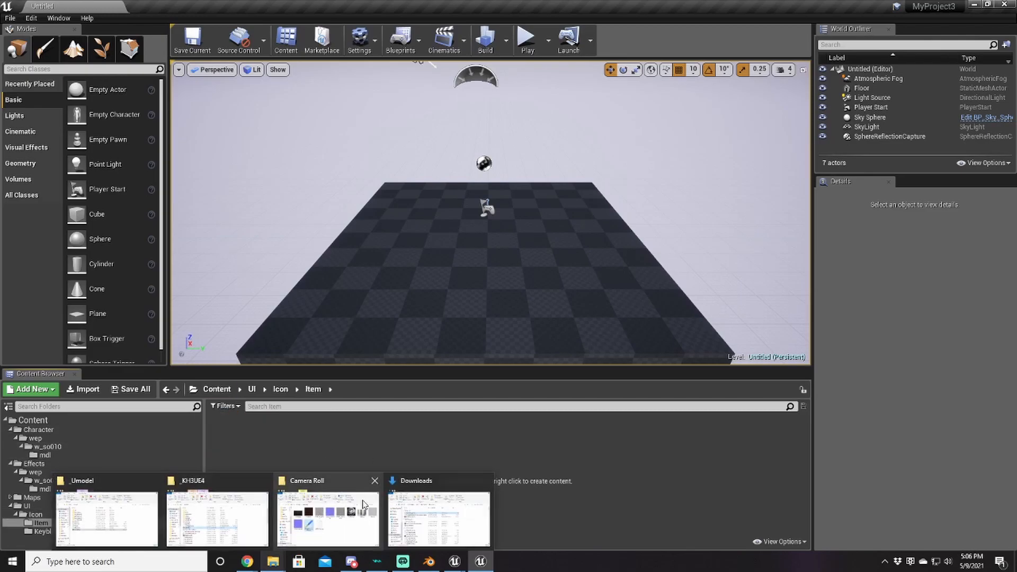
left_click(358, 503)
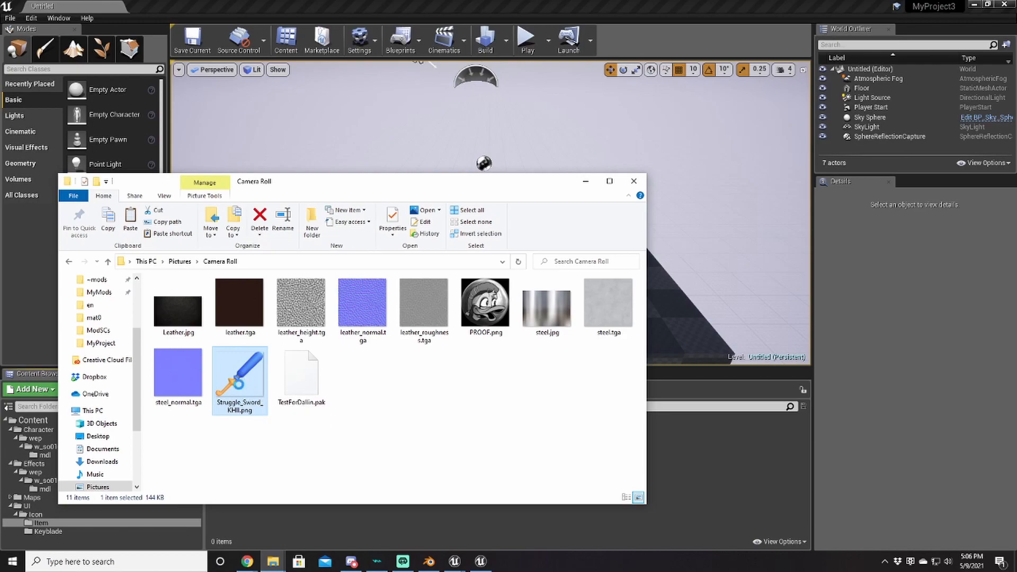
right_click(239, 390)
mouse_move(299, 330)
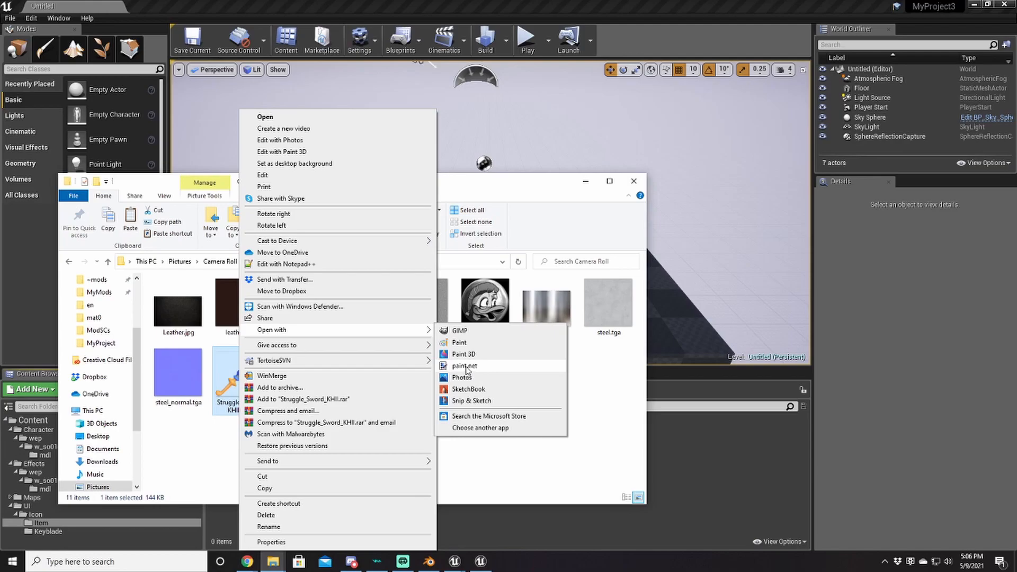
left_click(465, 366)
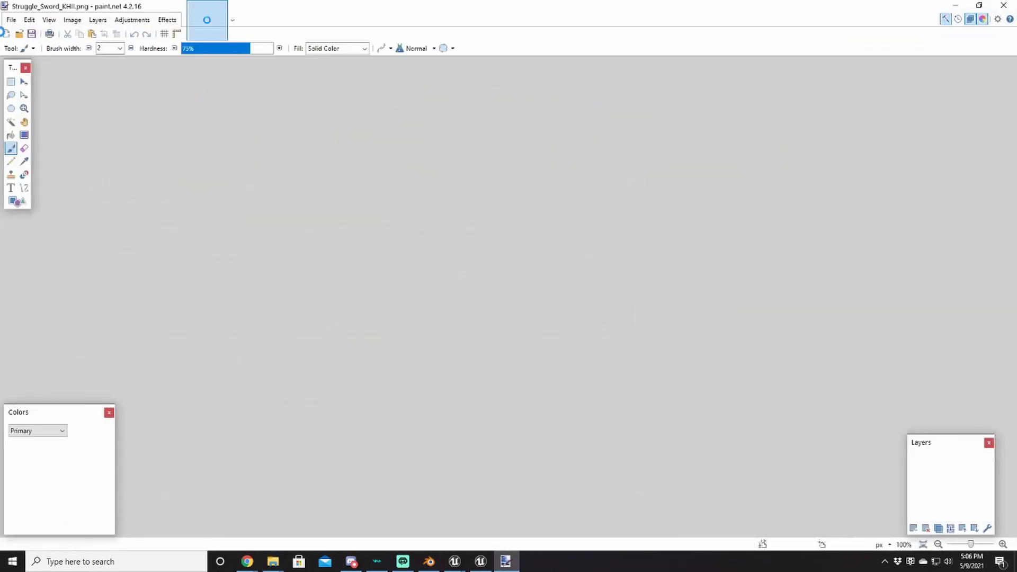
Save a copy of the sword image in TGA format as Struggle_Sword_KHII.tga with the default save settings
left_click(11, 19)
left_click(64, 104)
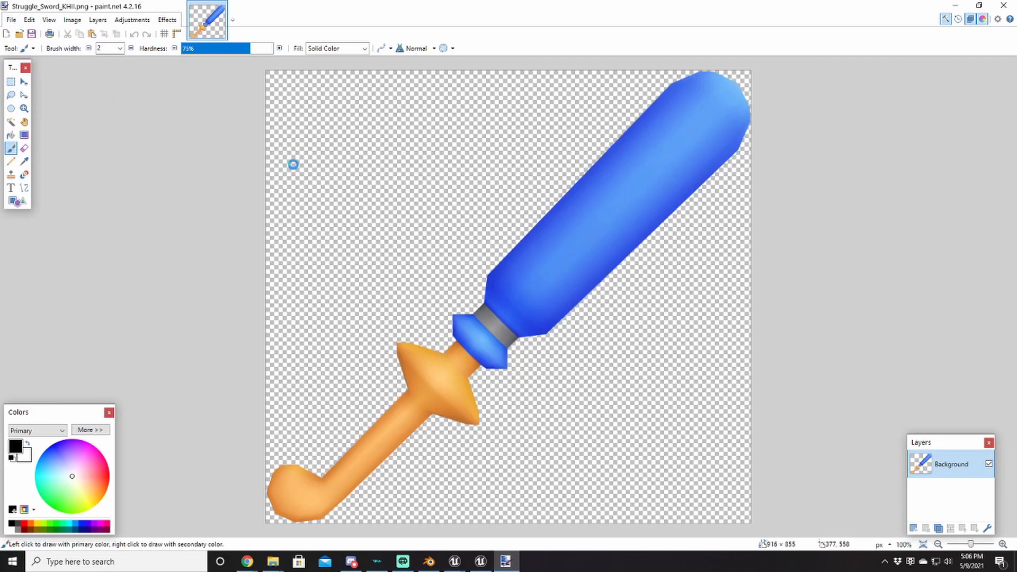
left_click(118, 245)
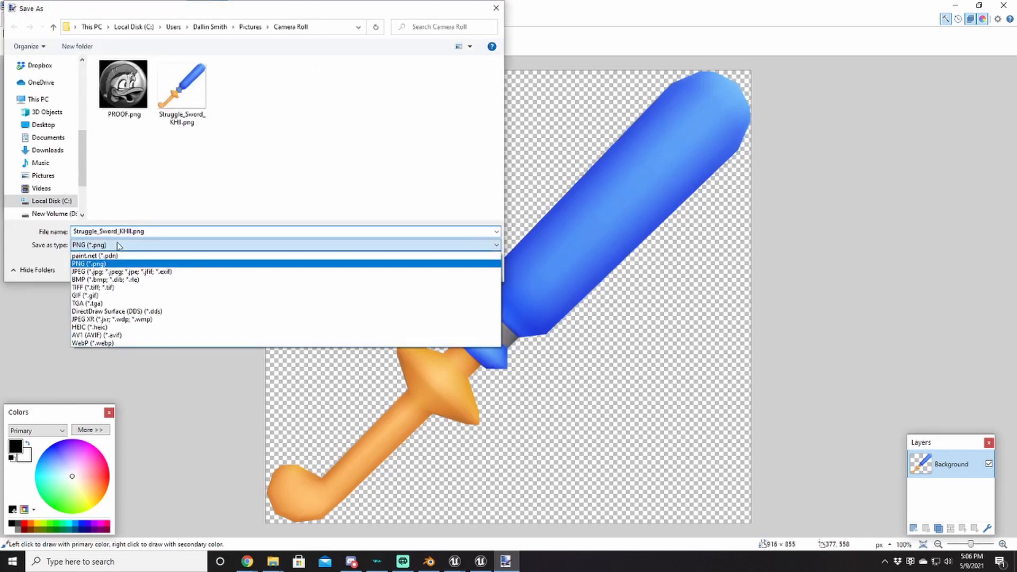
left_click(117, 303)
left_click(419, 271)
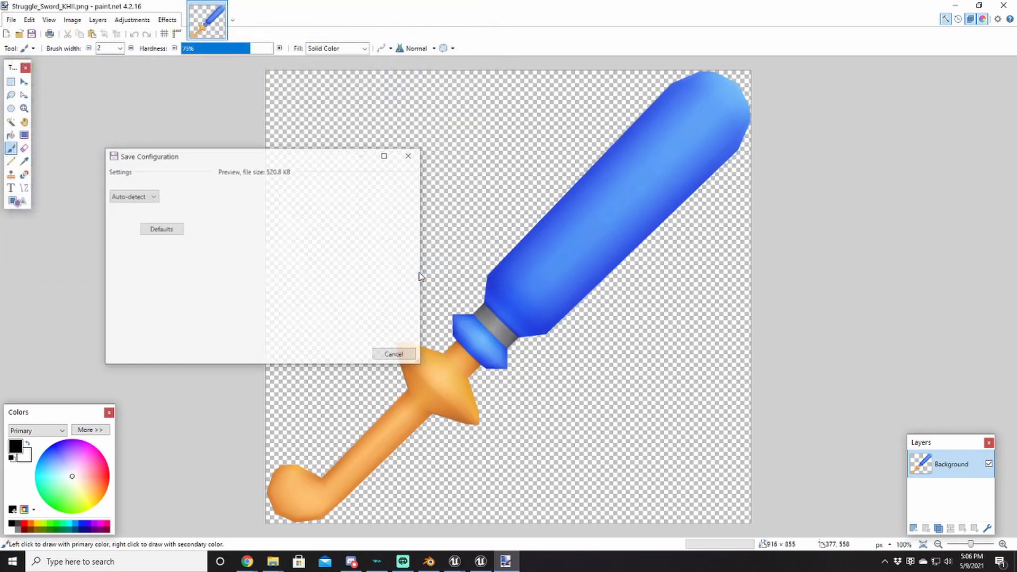
left_click(341, 353)
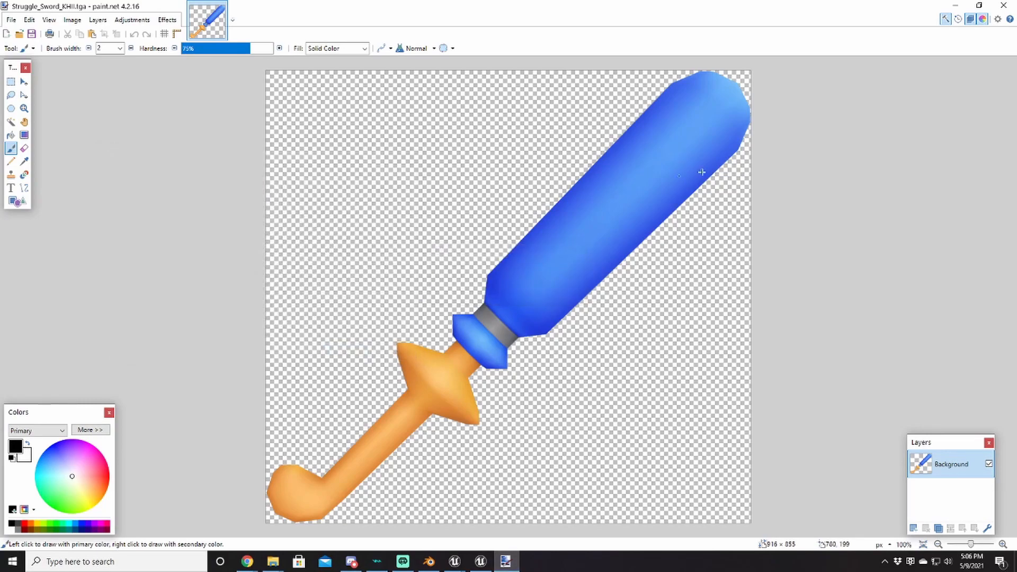
Import Struggle_Sword_KHII.tga from Camera Roll into the Unreal project's Item folder and rename the texture weapon001
left_click(955, 5)
left_click(305, 382)
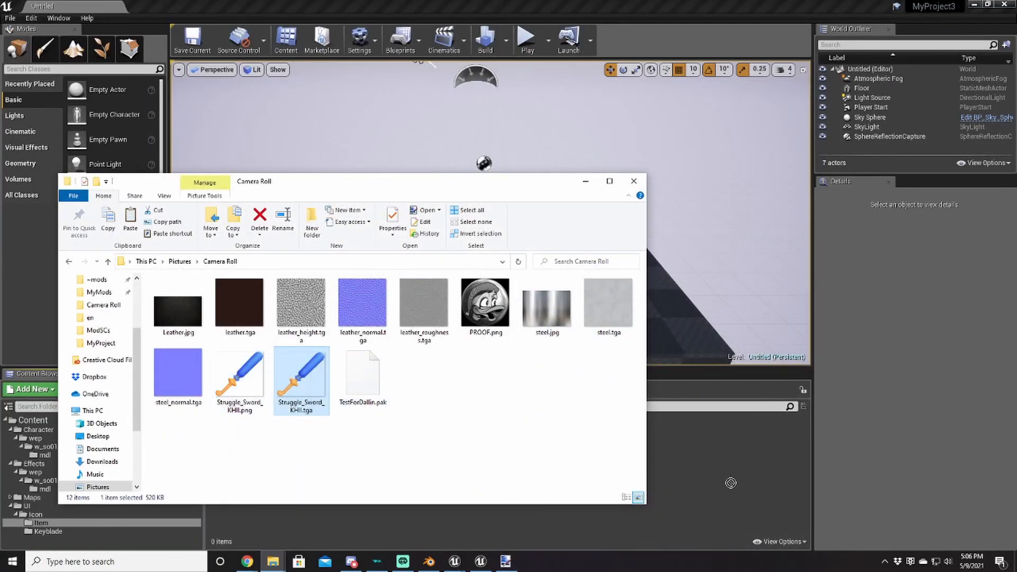
left_click_drag(716, 463, 719, 463)
right_click(231, 440)
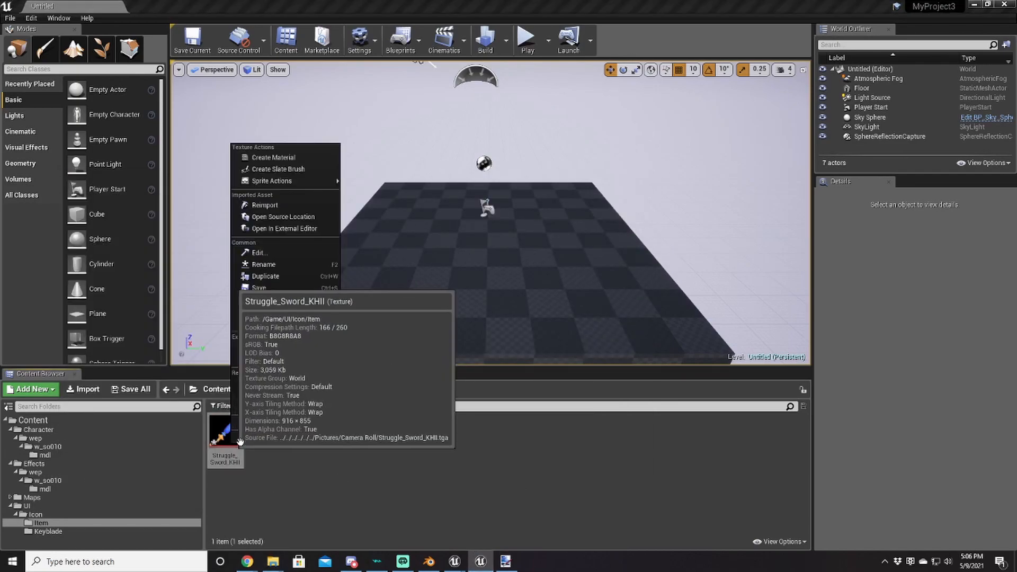
left_click(273, 264)
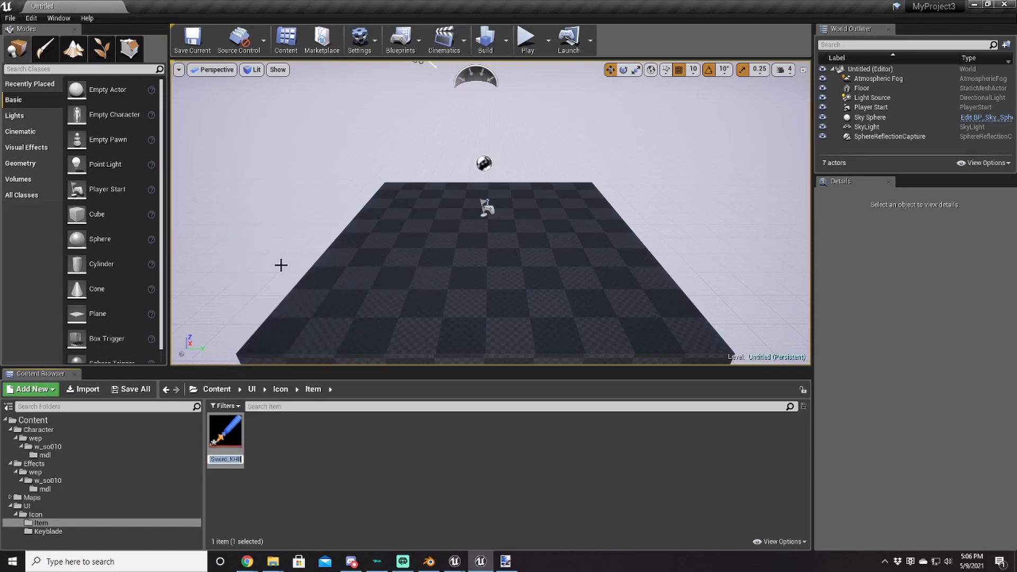
type("weapon001")
key("Return")
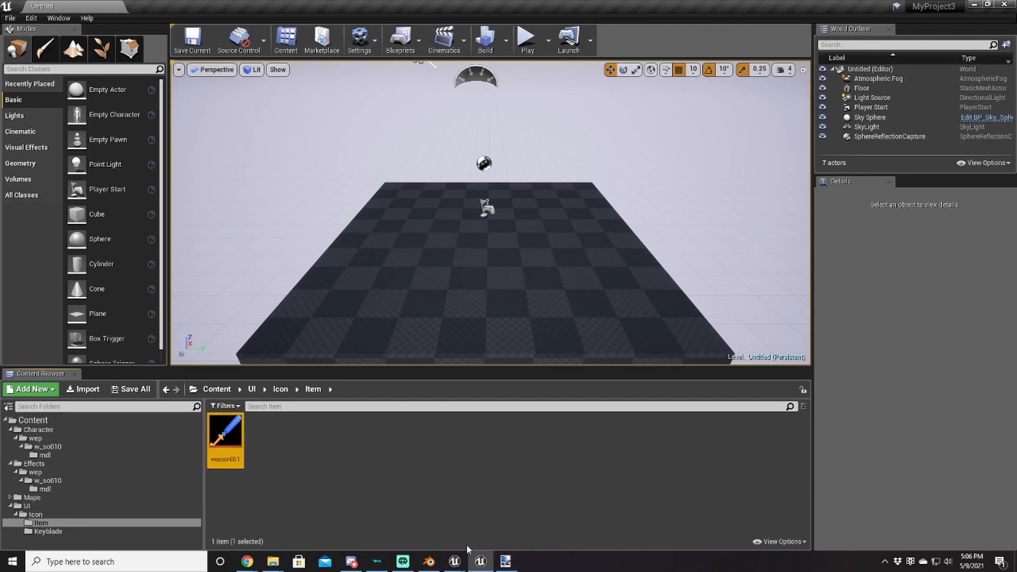
Look at the game's Item icon packages in UE Viewer, then return to the Unreal Editor
left_click(455, 562)
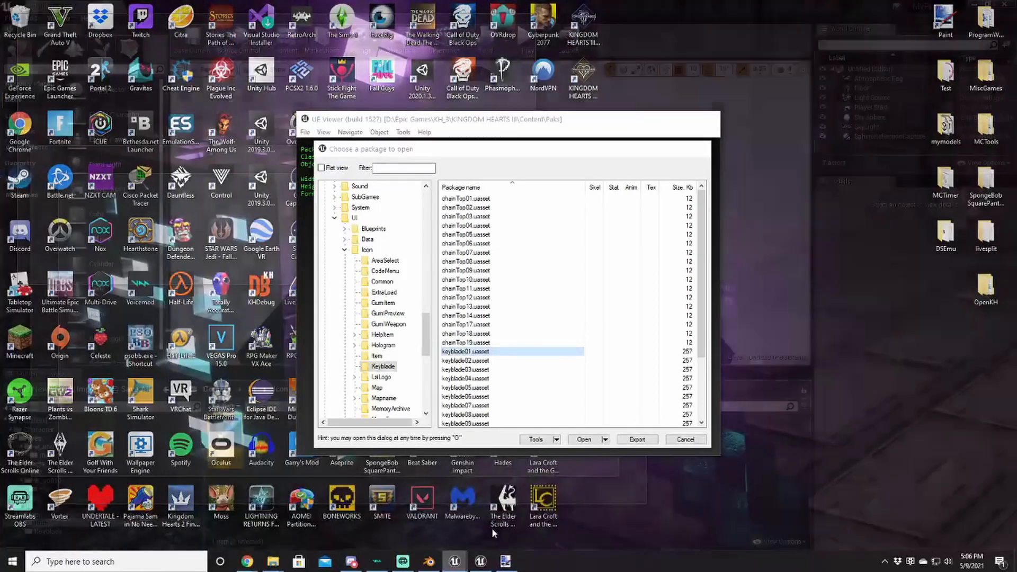
left_click(492, 532)
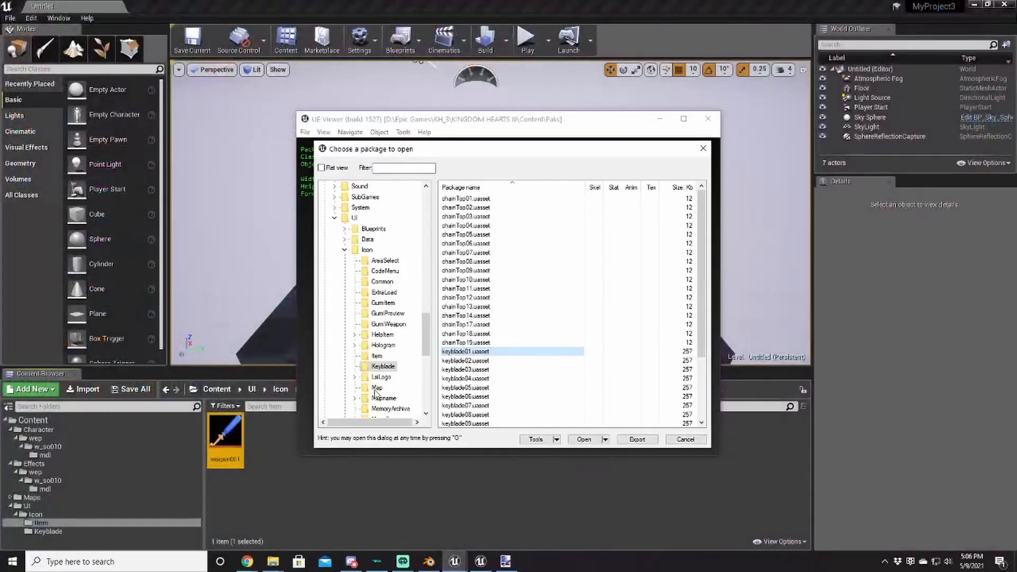
left_click(377, 356)
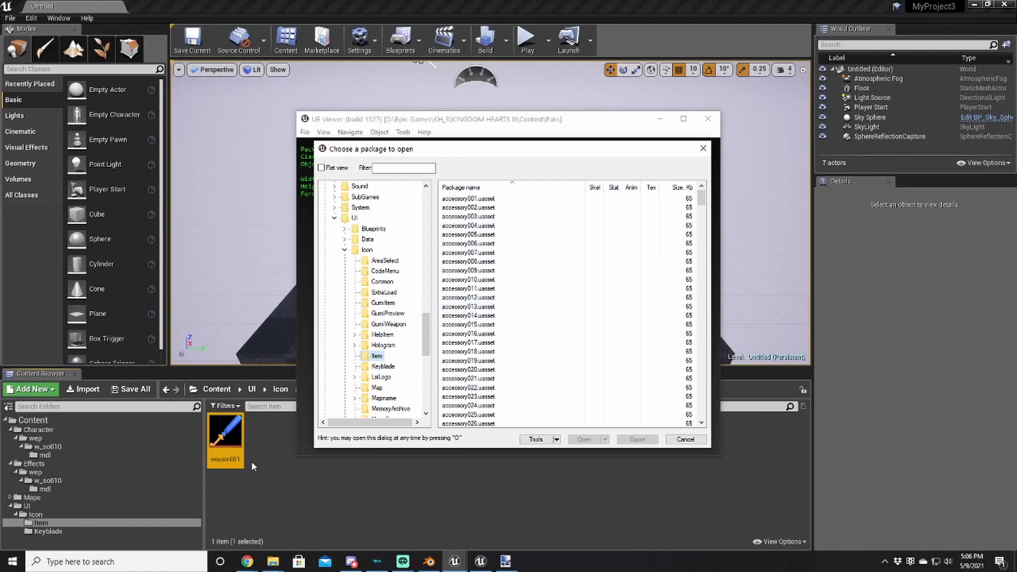
left_click(245, 487)
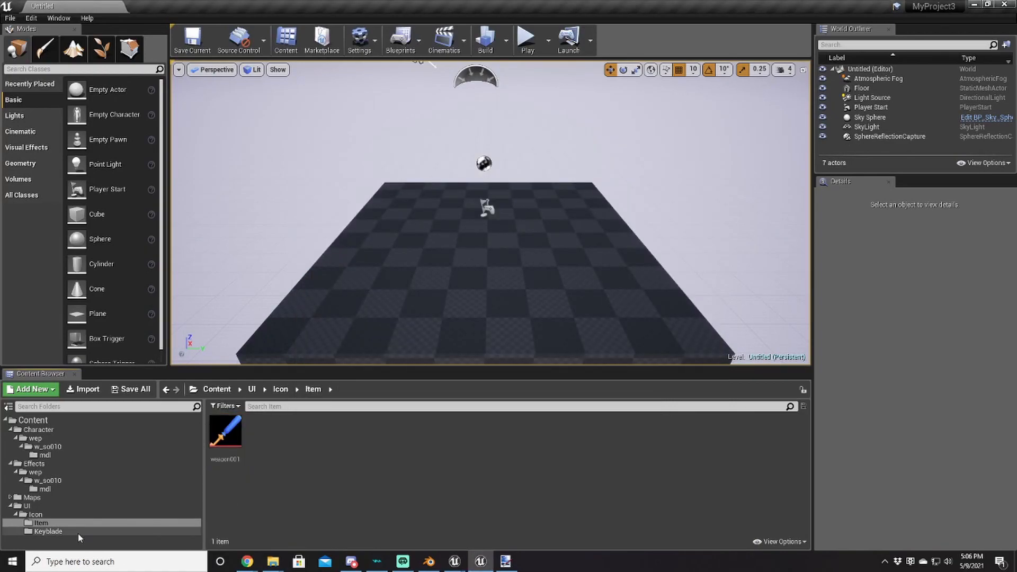
Import Struggle_Sword_KHII.tga from Camera Roll into the Keyblade folder of the Unreal project
left_click(78, 533)
right_click(257, 479)
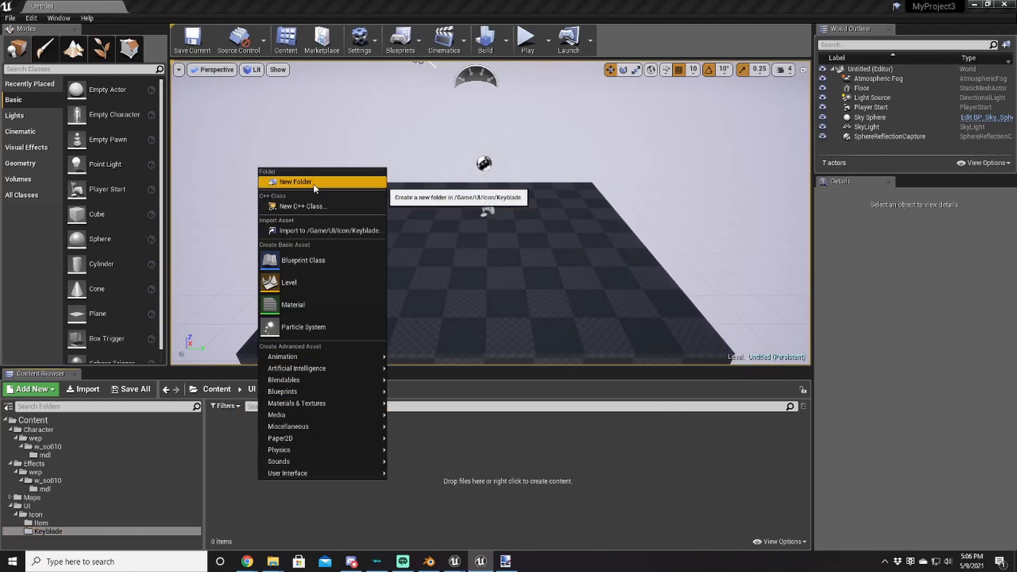
left_click(229, 482)
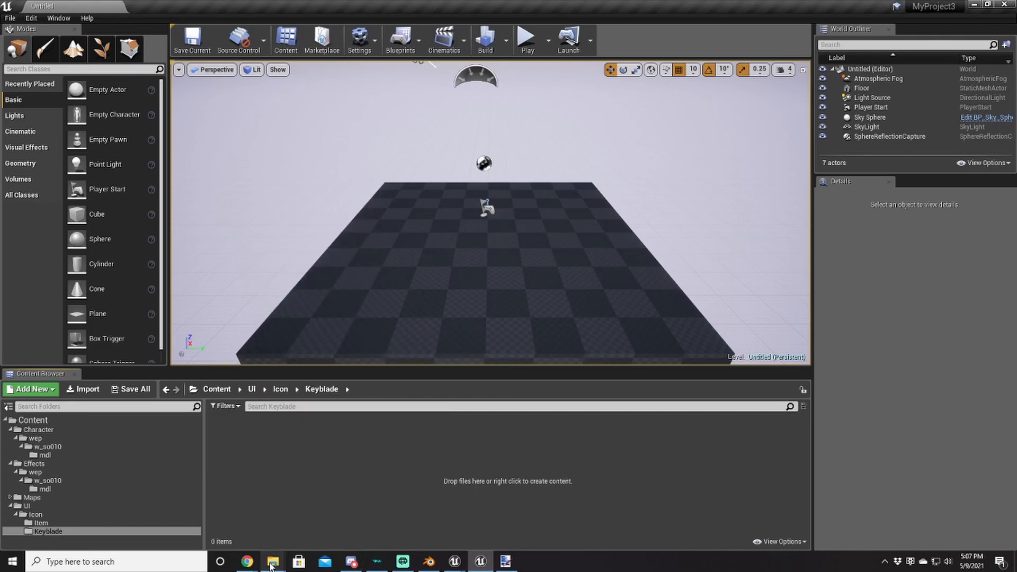
mouse_move(273, 563)
left_click(329, 517)
left_click_drag(301, 404, 305, 520)
Rename the imported sword texture in the Keyblade folder as keyblade01
right_click(228, 437)
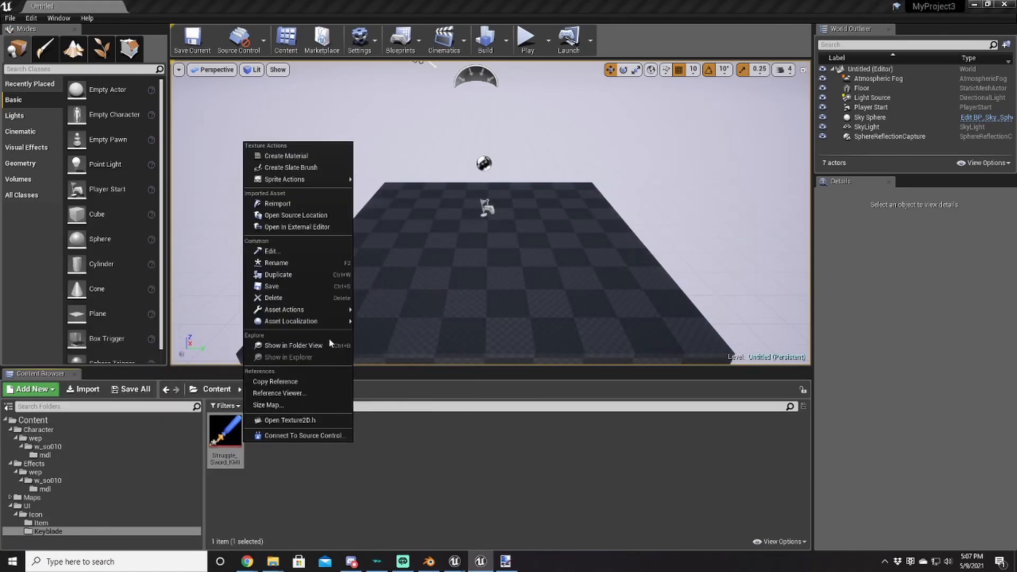
left_click(300, 263)
type("keyb")
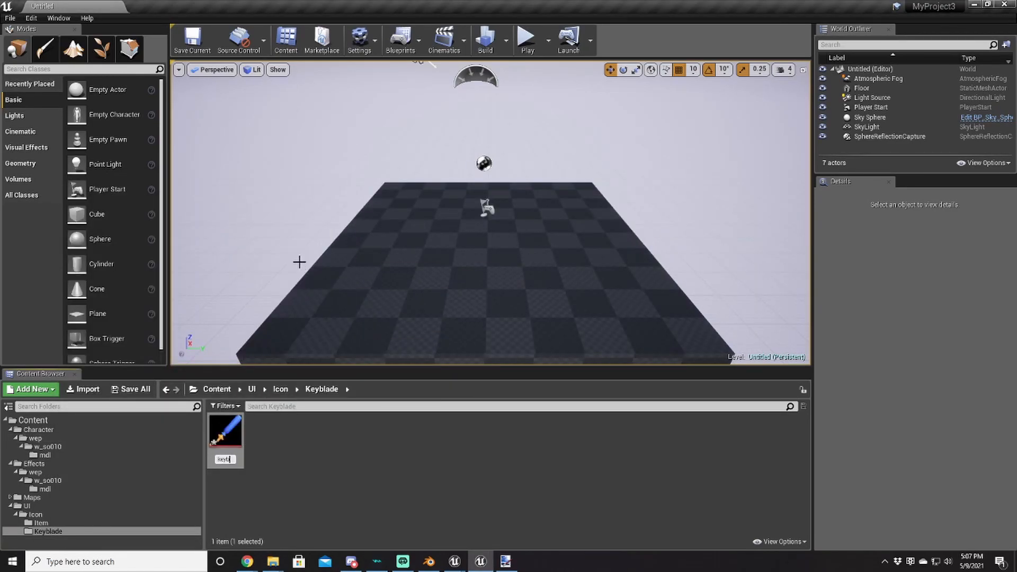
type("olade_01")
key("BackSpace")
key("BackSpace")
key("BackSpace")
type("01")
key("Return")
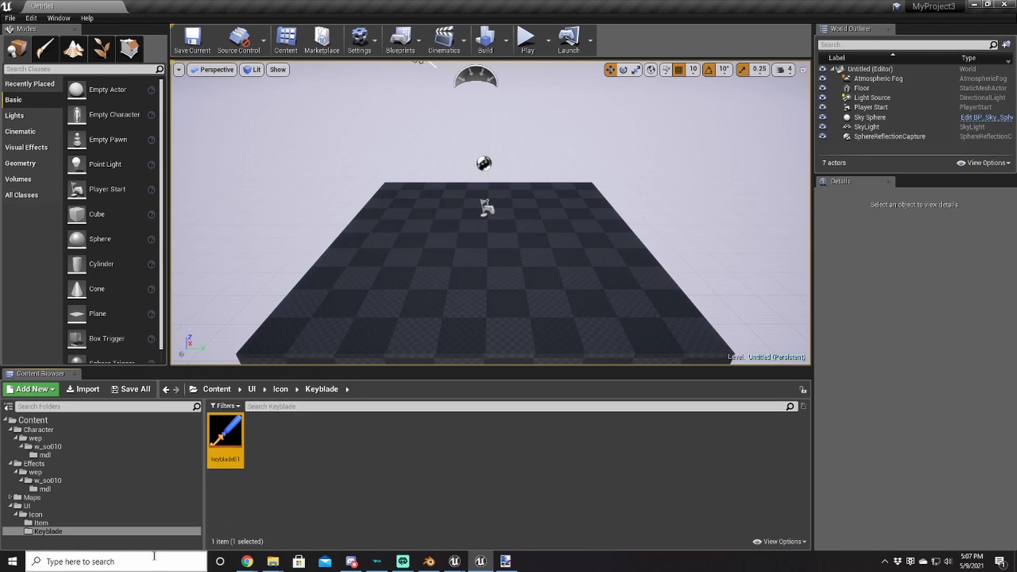
Check the weapon001 texture in the Item folder and cook the project's content for Windows
left_click(57, 523)
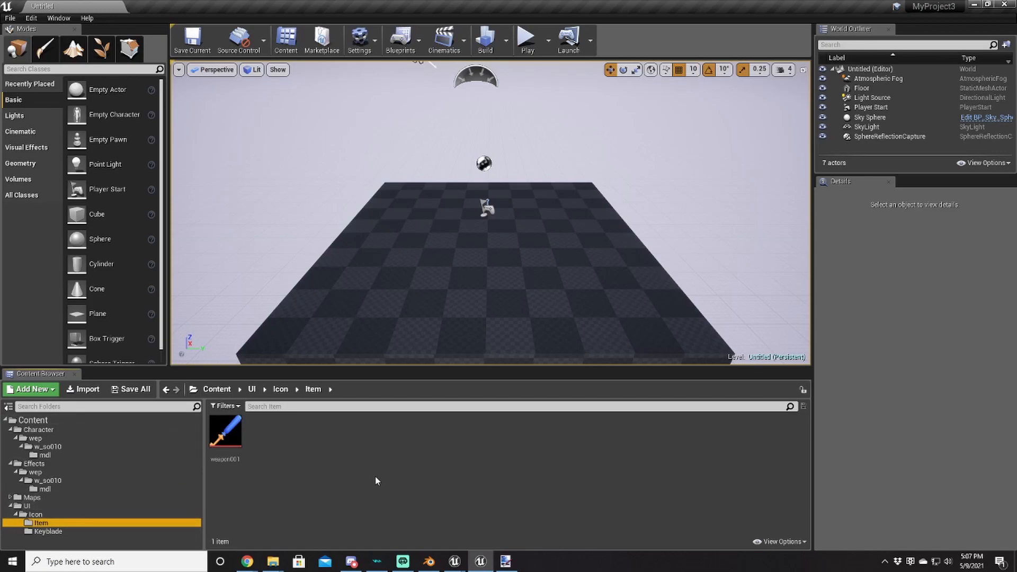
left_click(10, 18)
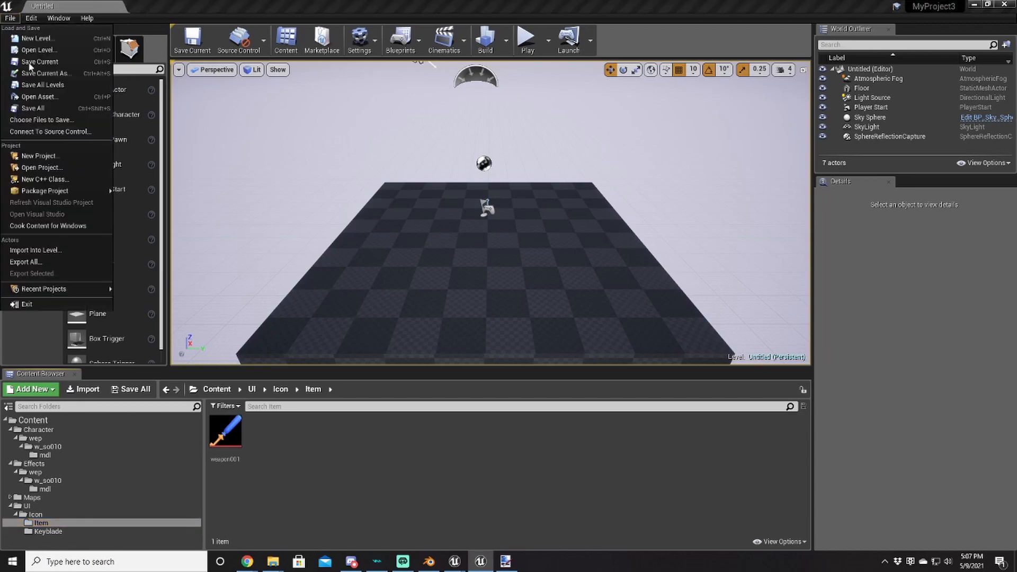
left_click(78, 226)
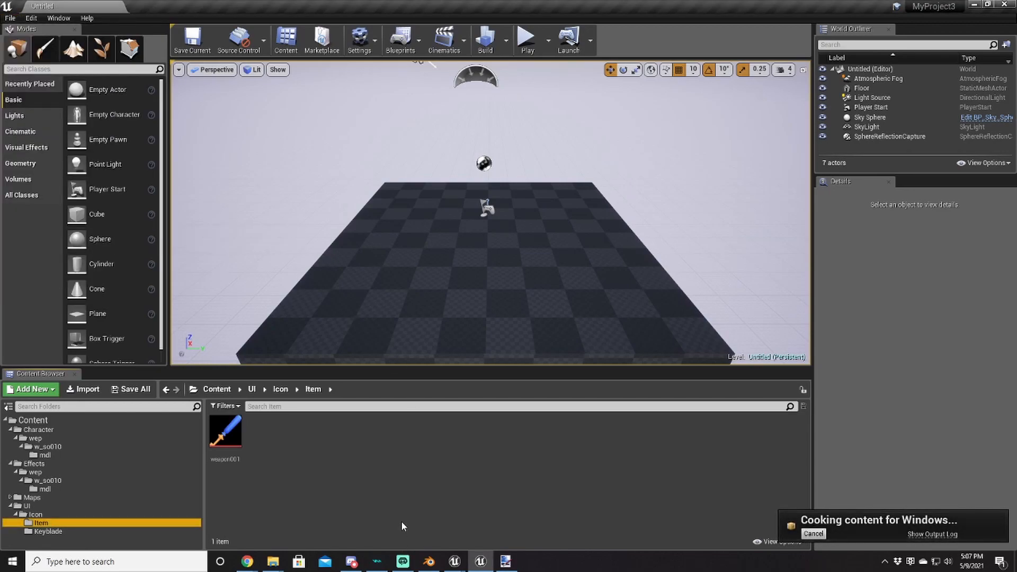
left_click(349, 563)
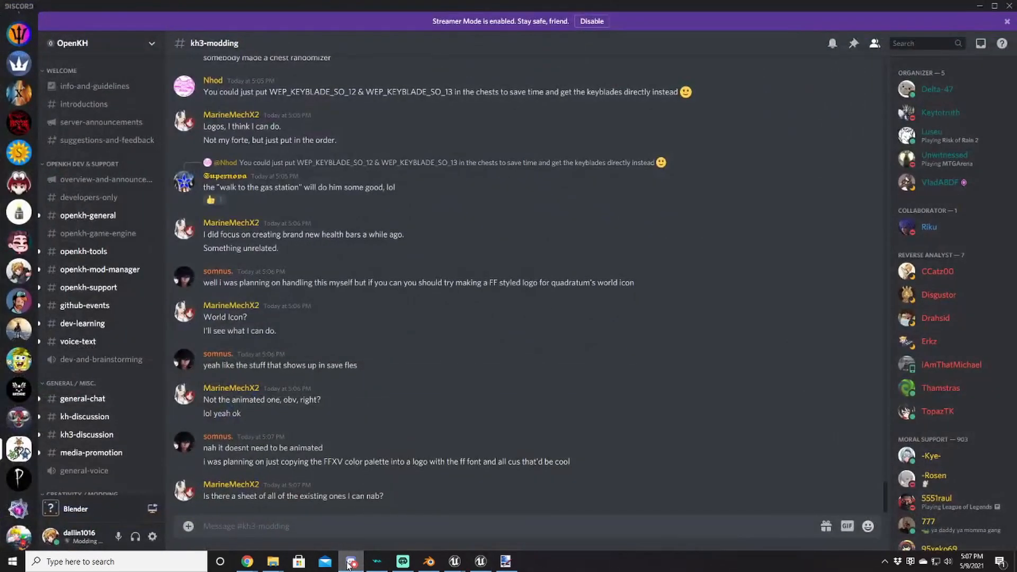
left_click(350, 563)
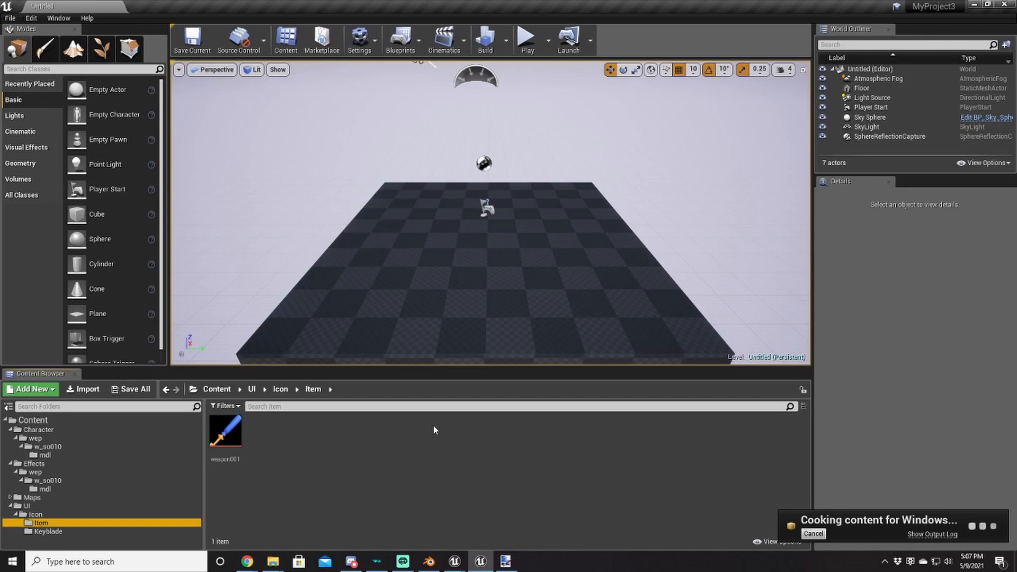
right_click(273, 561)
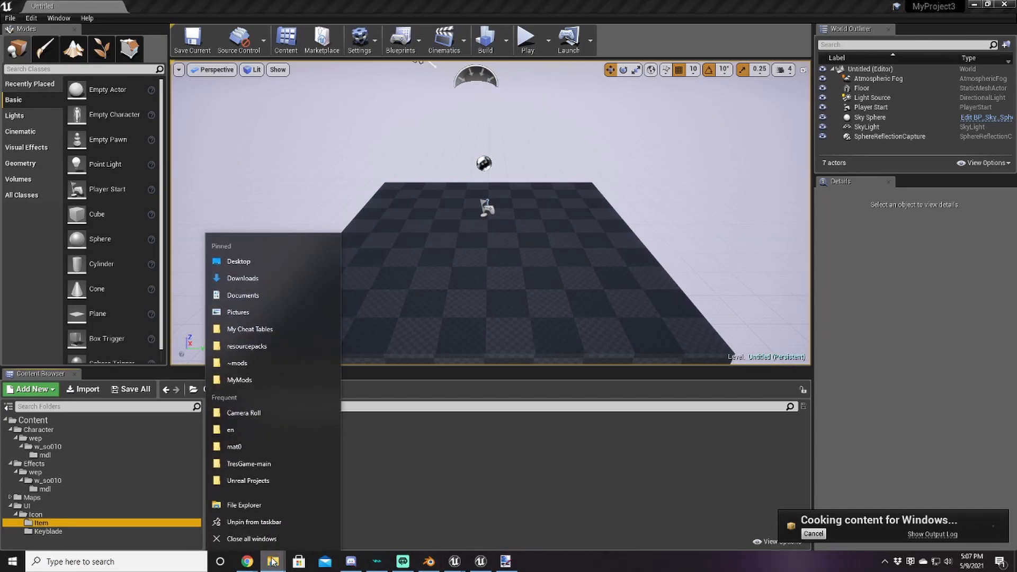
left_click(476, 504)
Open MyProject3's cooked Content folder from Documents, following Unreal Projects, MyProject3, Saved, Cooked, WindowsNoEditor and MyProject3
right_click(273, 562)
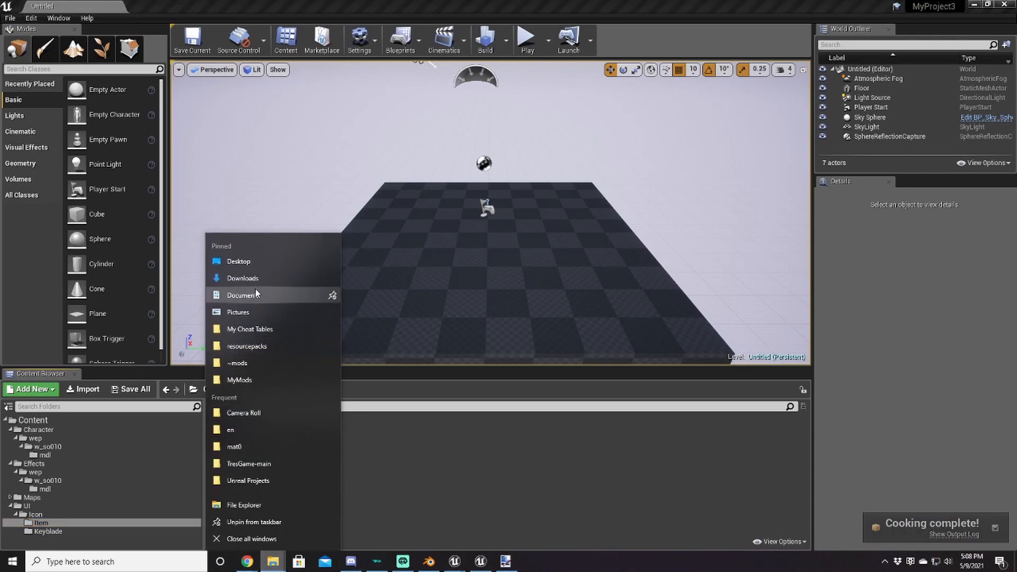
left_click(249, 296)
scroll(227, 450, "down", 10)
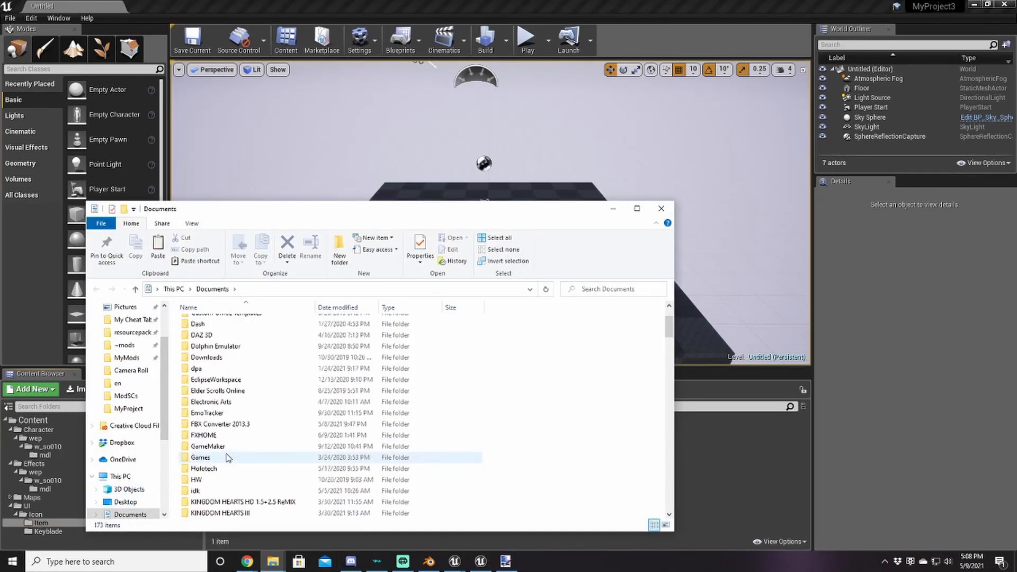
scroll(227, 452, "down", 5)
scroll(228, 451, "down", 2)
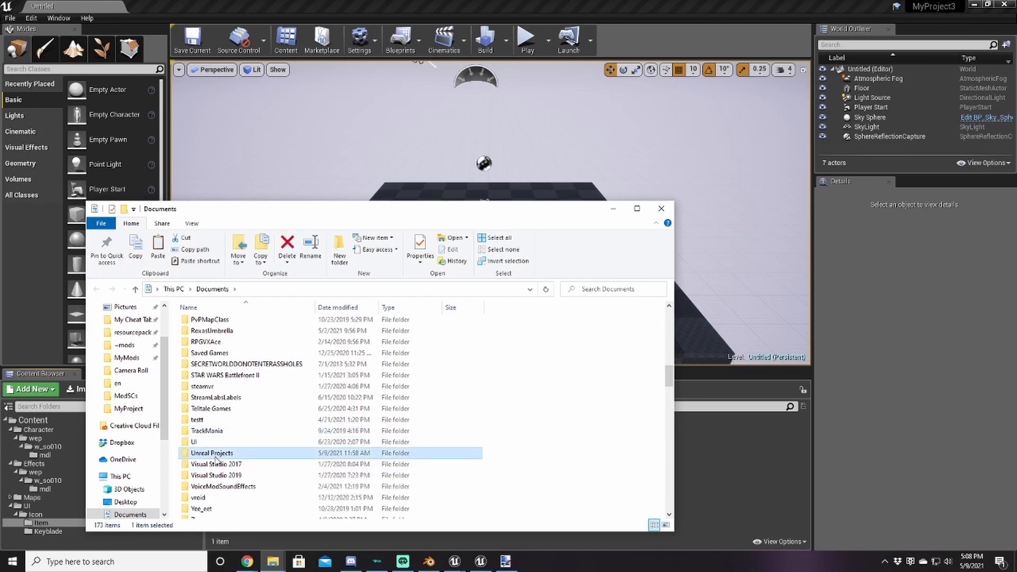
double_click(223, 453)
double_click(217, 359)
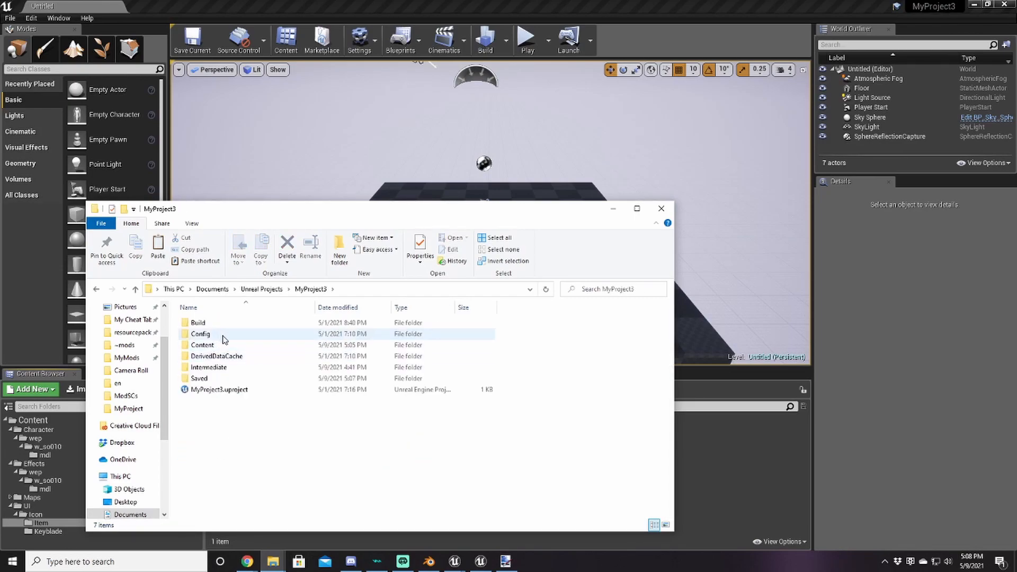
double_click(200, 378)
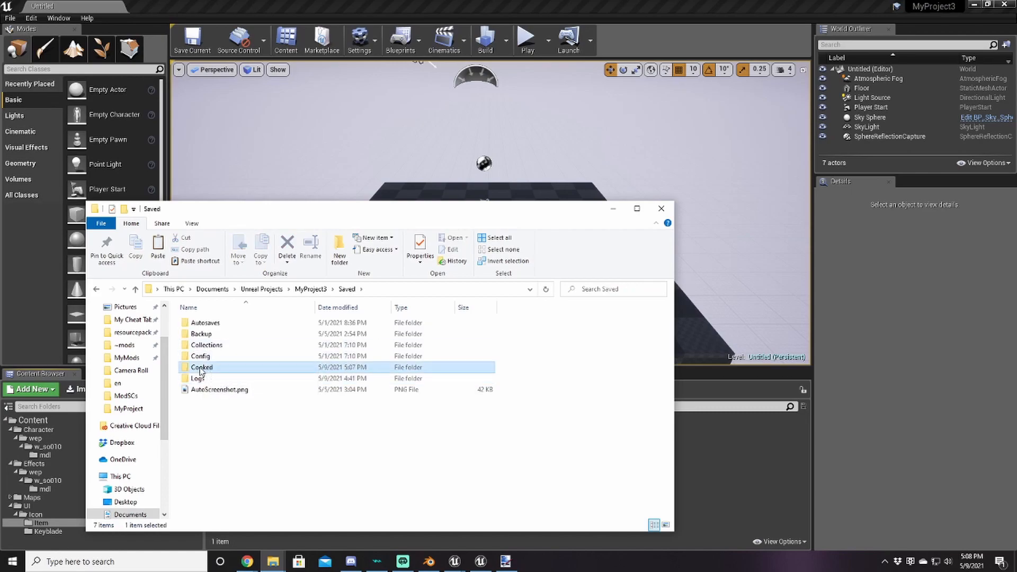
double_click(205, 367)
double_click(227, 325)
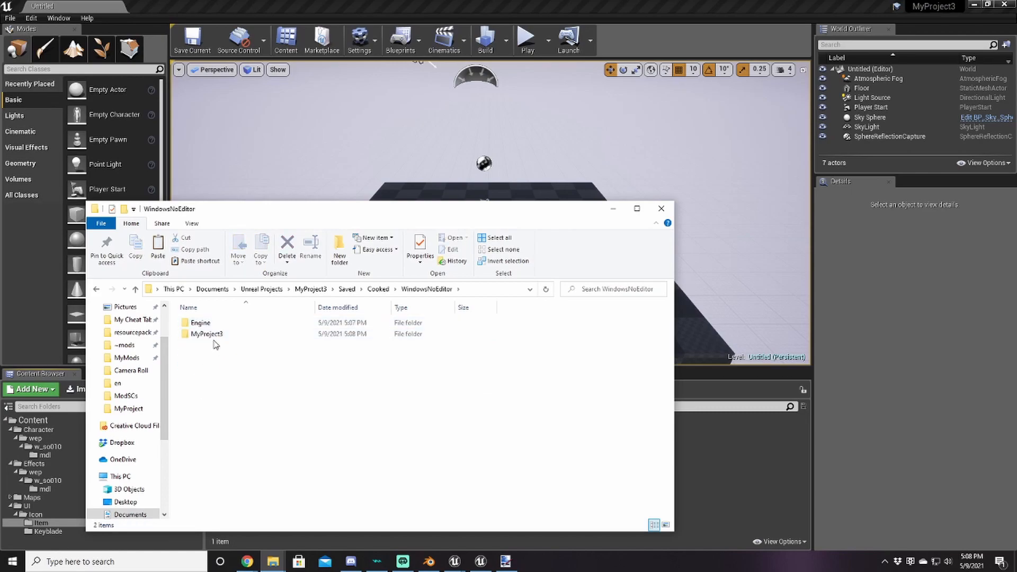
double_click(218, 335)
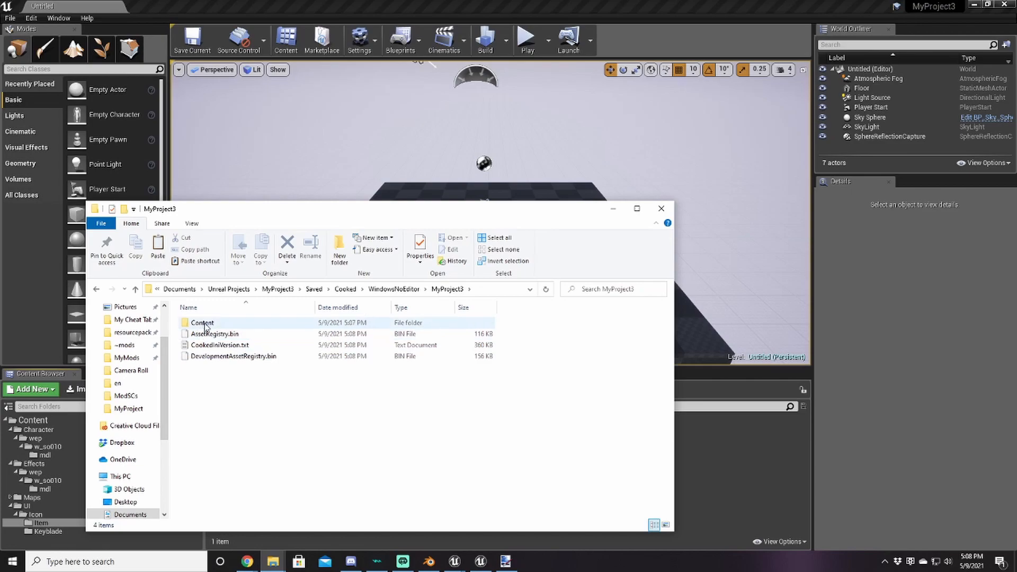
double_click(204, 323)
Delete the Maps folder from the cooked Content folder and create a new folder there named Localization
left_click(214, 347)
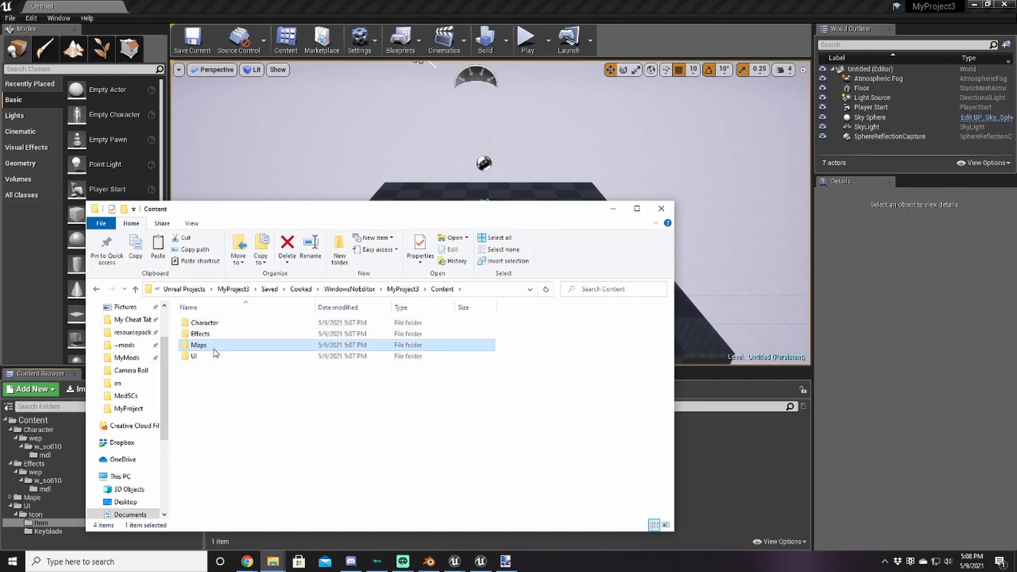
key("Delete")
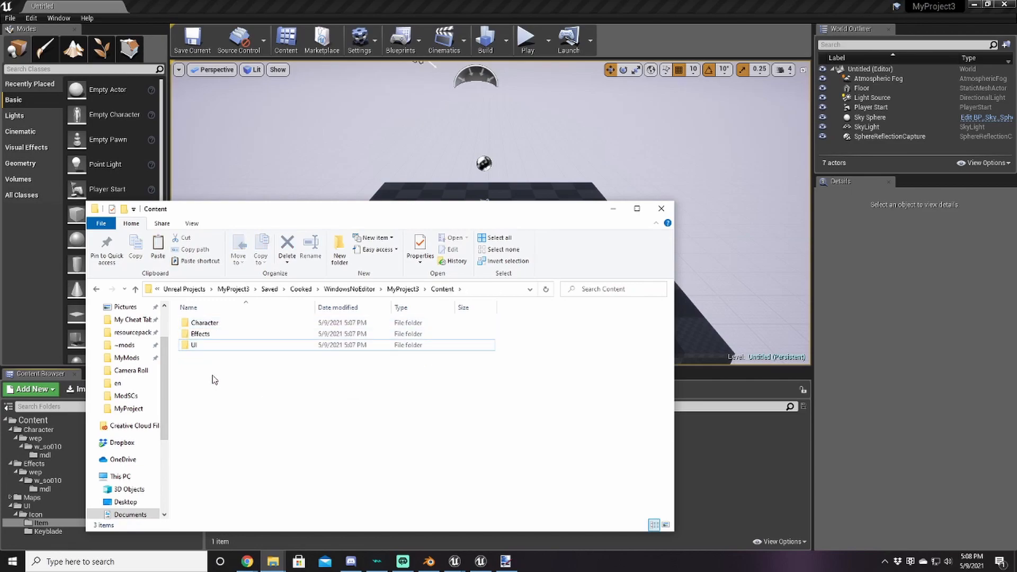
right_click(194, 367)
mouse_move(241, 339)
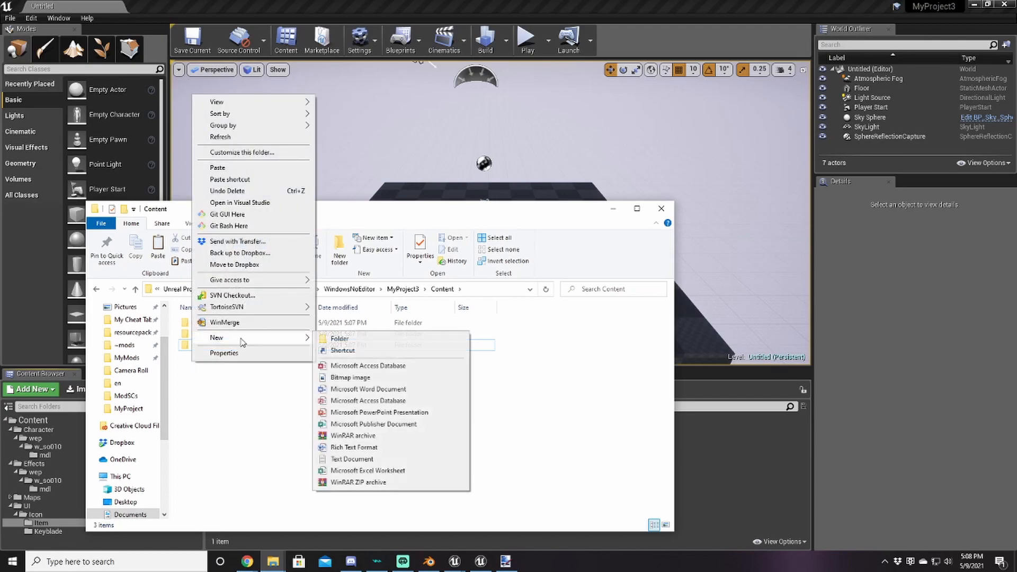
left_click(344, 339)
type("Localization")
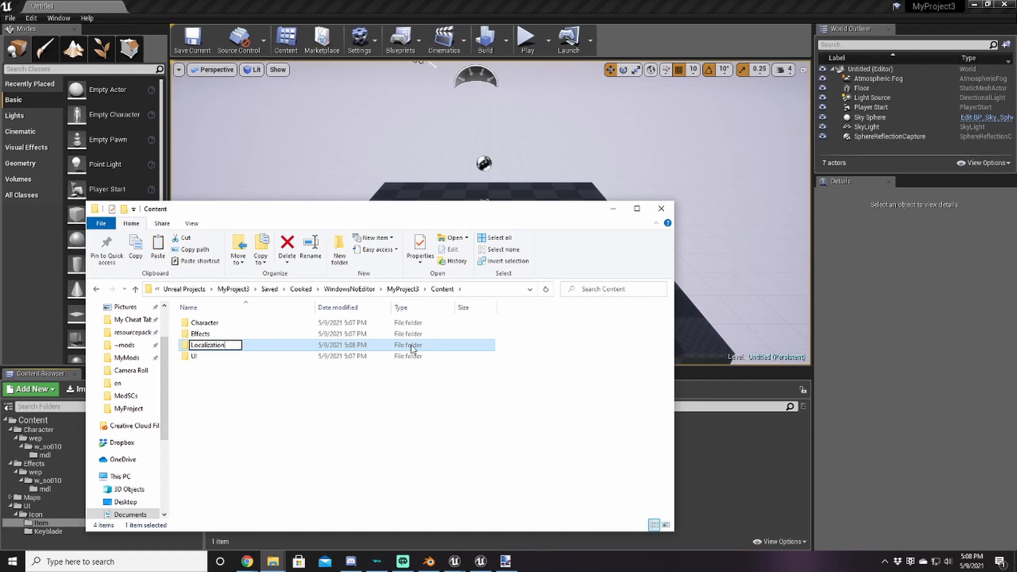
key("Return")
Create a folder named Game inside the Localization folder
double_click(209, 344)
right_click(211, 347)
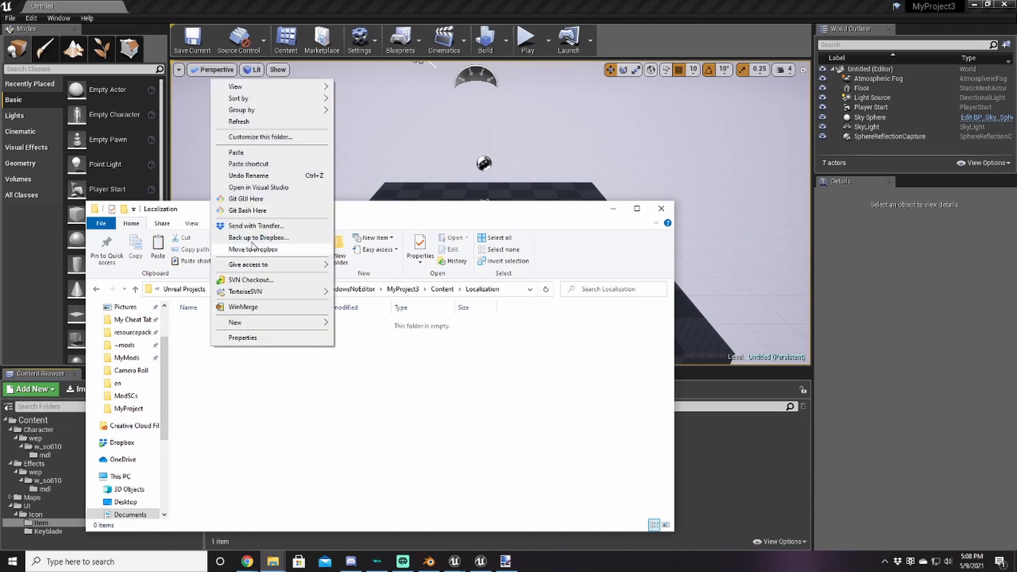
mouse_move(296, 327)
left_click(407, 325)
type("Game")
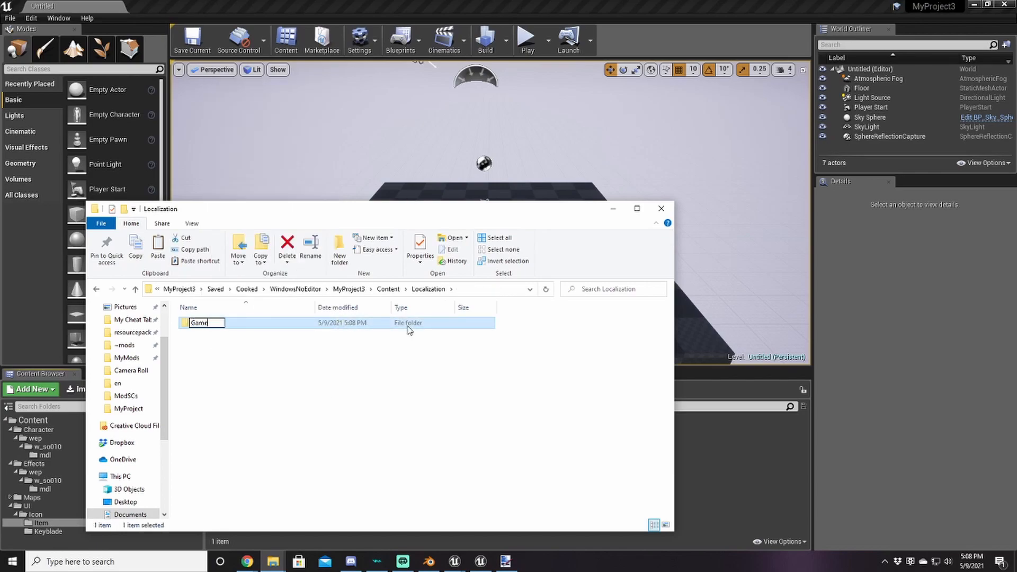
key("Return")
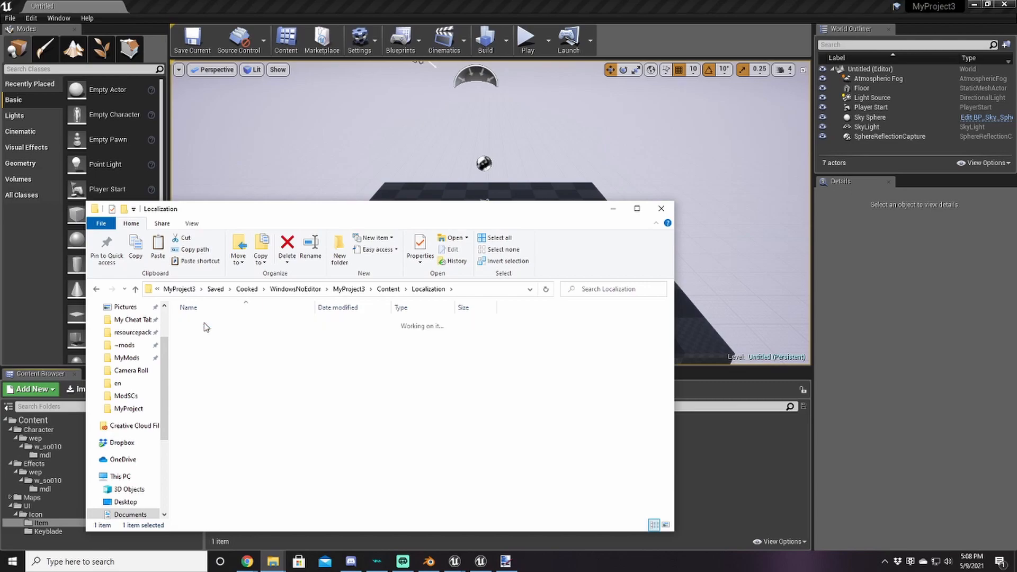
Create a folder named en inside the Game folder
double_click(206, 327)
right_click(219, 339)
mouse_move(238, 297)
left_click(353, 299)
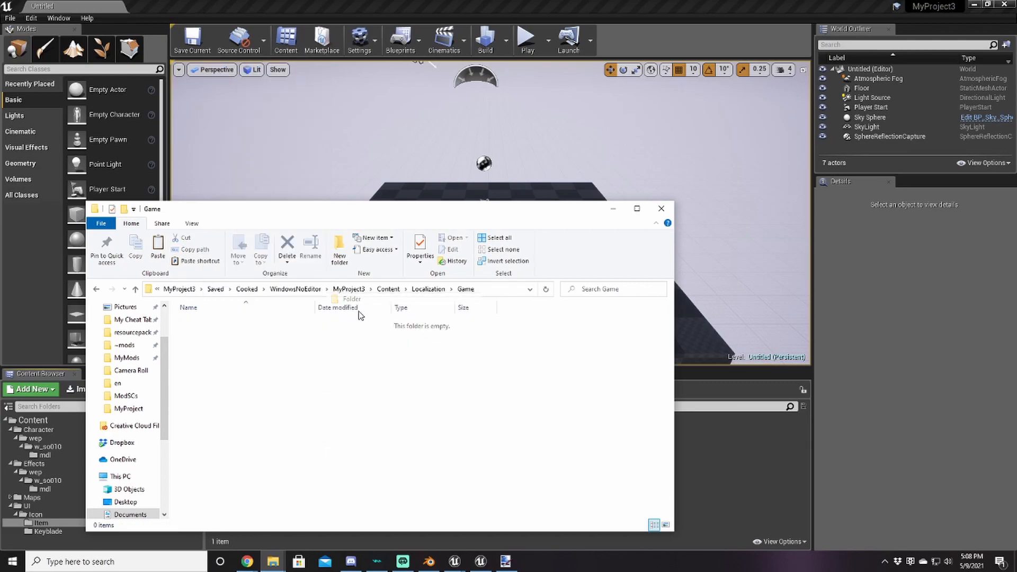
type("en")
key("Return")
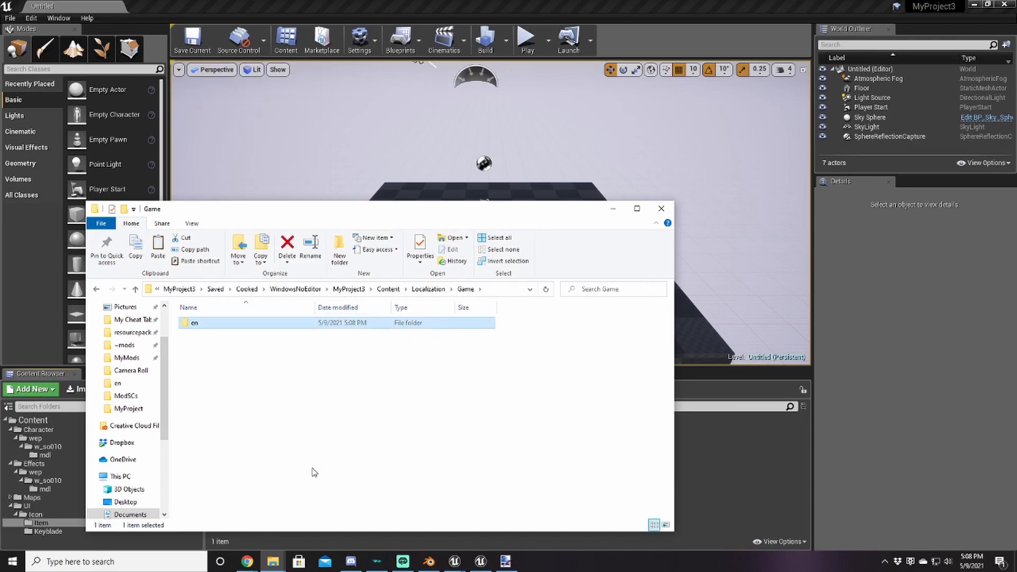
Move kh3_item (7).locres from Downloads into the en folder and open that folder
left_click(273, 561)
left_click(430, 506)
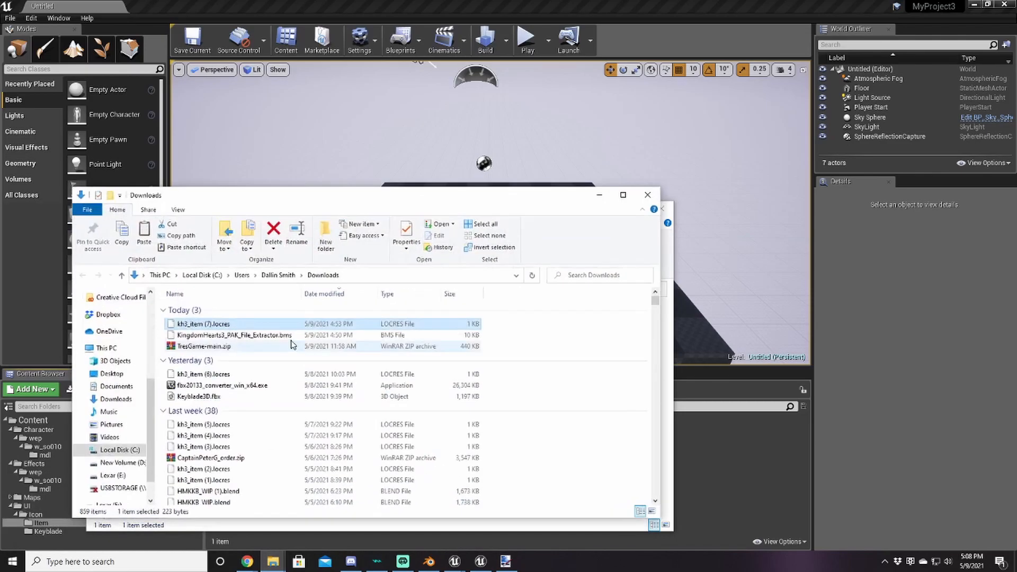
left_click_drag(258, 205, 574, 129)
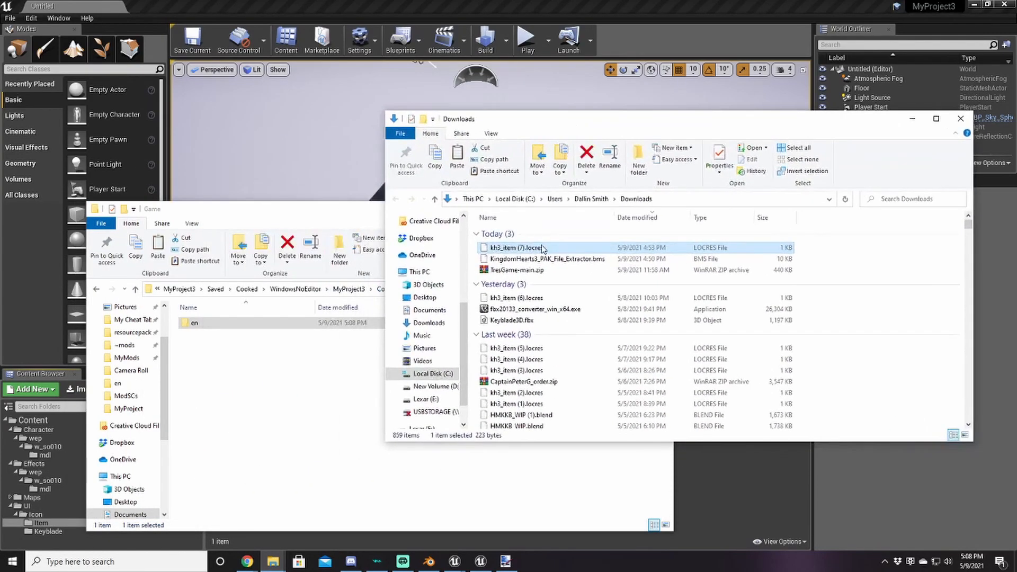
left_click_drag(527, 248, 199, 324)
double_click(195, 322)
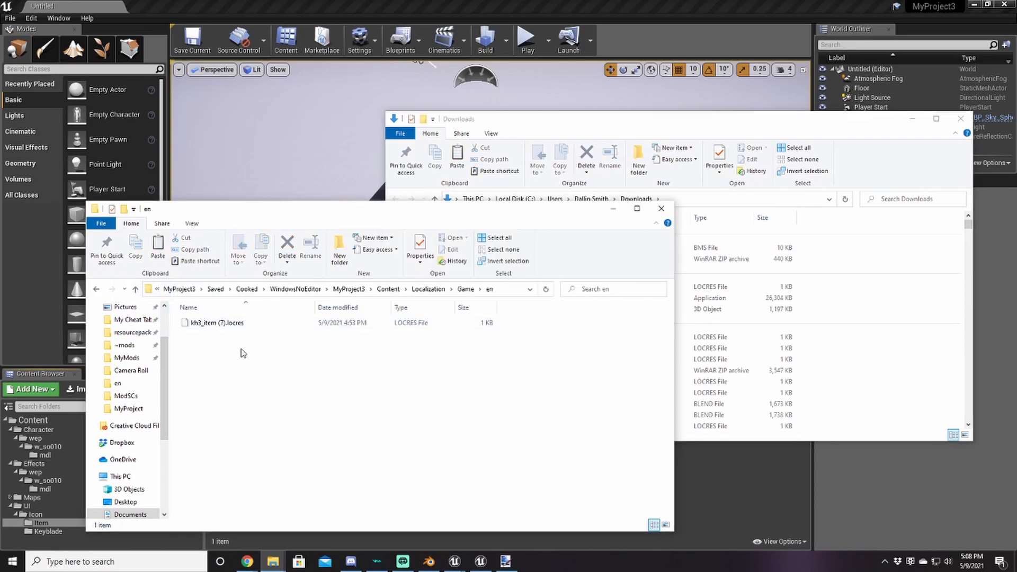
Rename the locres file in the en folder as struggle_bat_name.locres
right_click(209, 325)
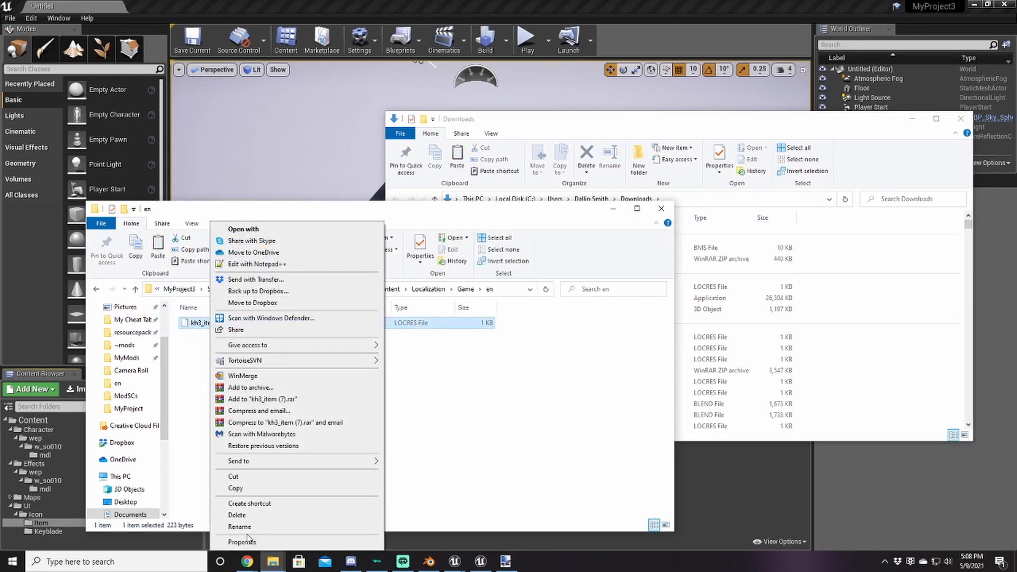
left_click(238, 527)
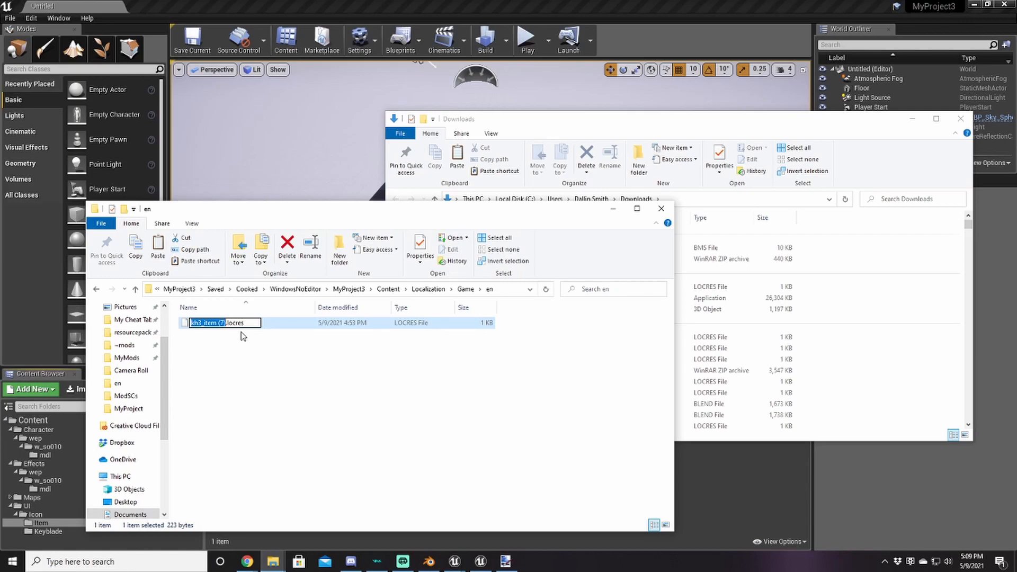
type("struggle_bat_name")
key("Return")
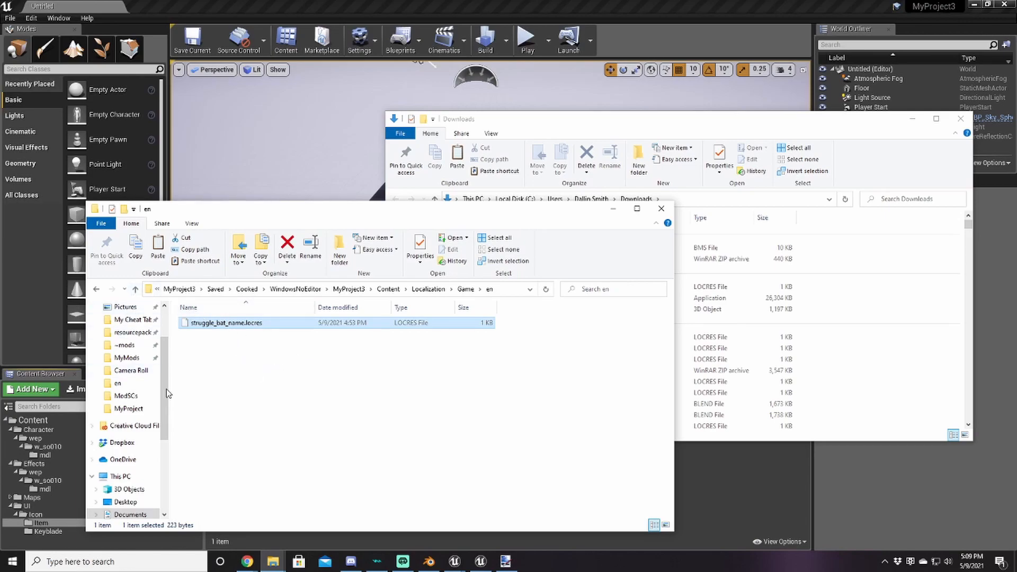
Check the cooked icon files in the Item folder under UI and Icon in the cooked Content folder
left_click(134, 289)
left_click(134, 289)
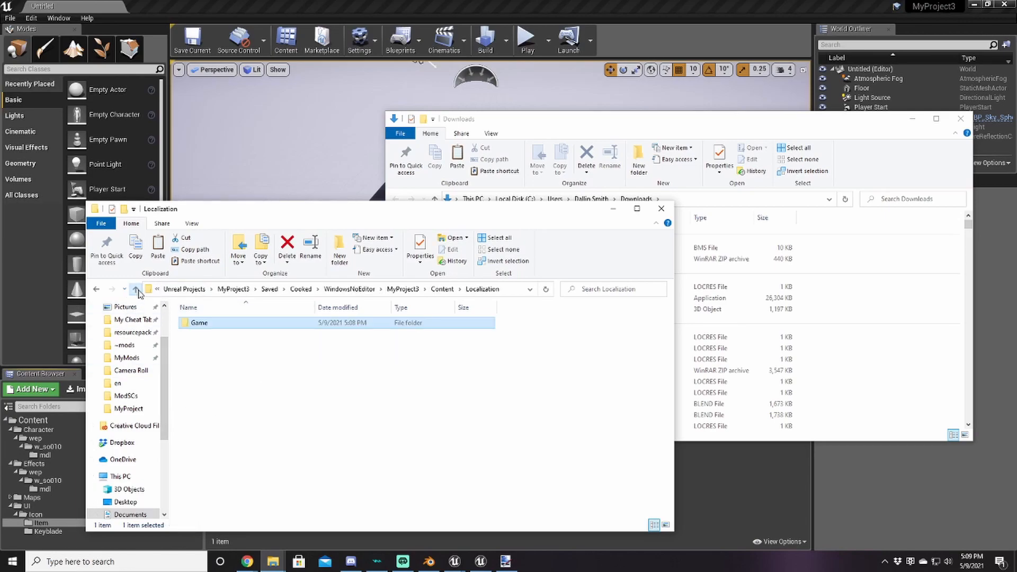
left_click(134, 290)
double_click(196, 356)
double_click(199, 323)
left_click(207, 324)
double_click(207, 324)
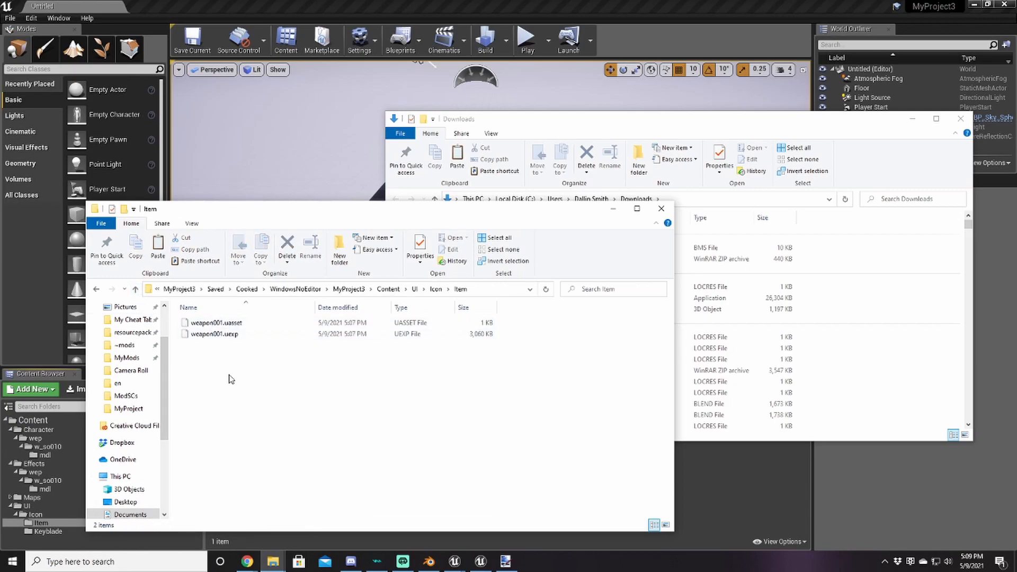
Check the cooked mesh files in the mdl folder under Effects, wep and w_so010
left_click(135, 290)
left_click(135, 290)
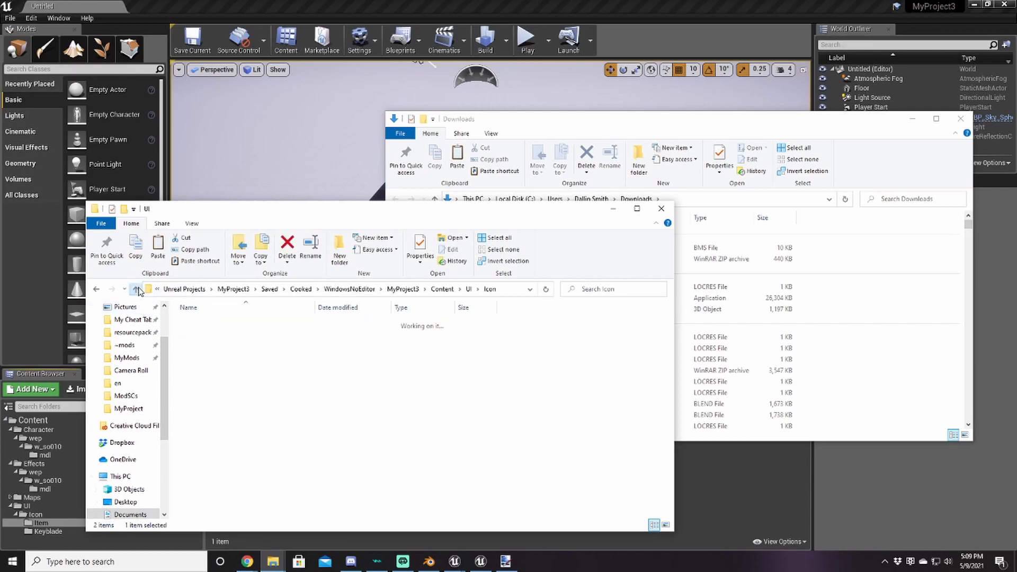
left_click(135, 289)
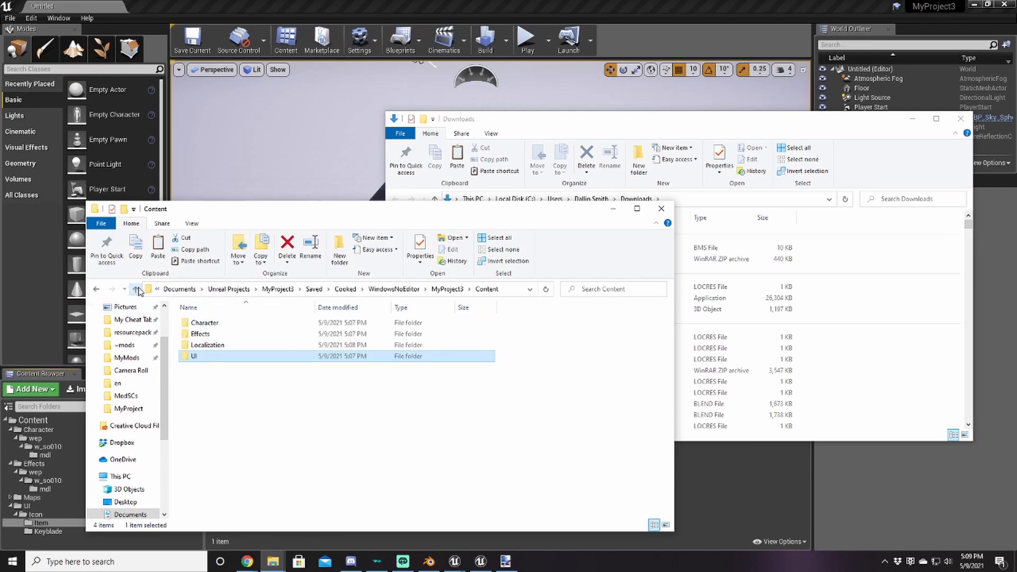
double_click(204, 335)
double_click(201, 324)
double_click(245, 323)
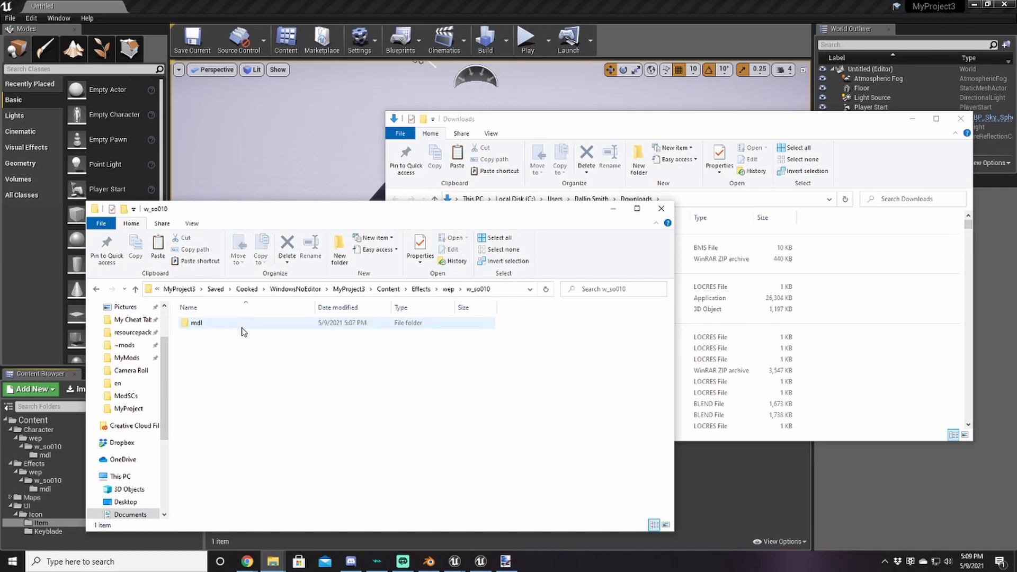
double_click(241, 324)
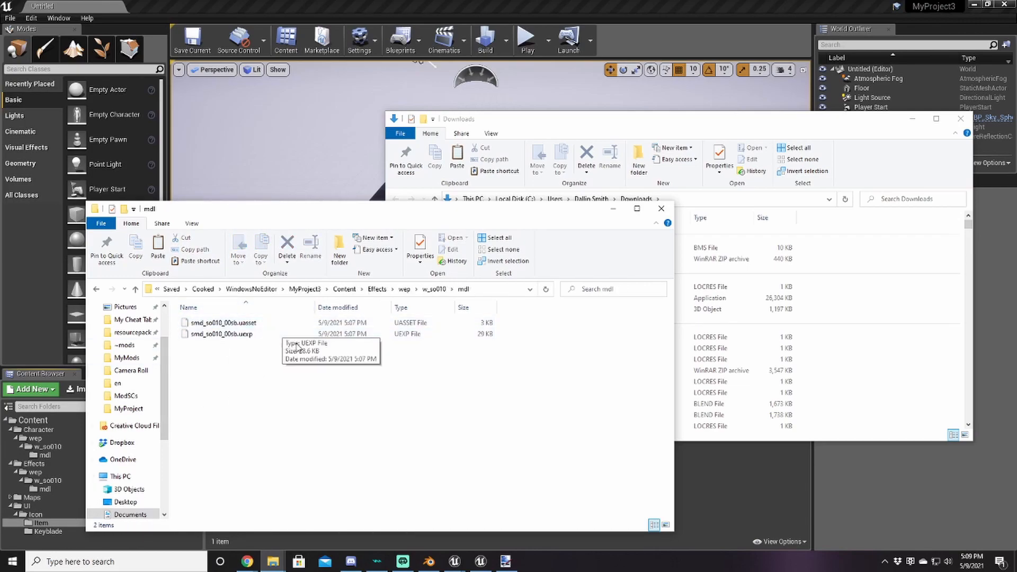
Return to the Unreal Editor and rename the mesh in the Effects/wep/w_so010/mdl folder as smd_so010_00
left_click(479, 2)
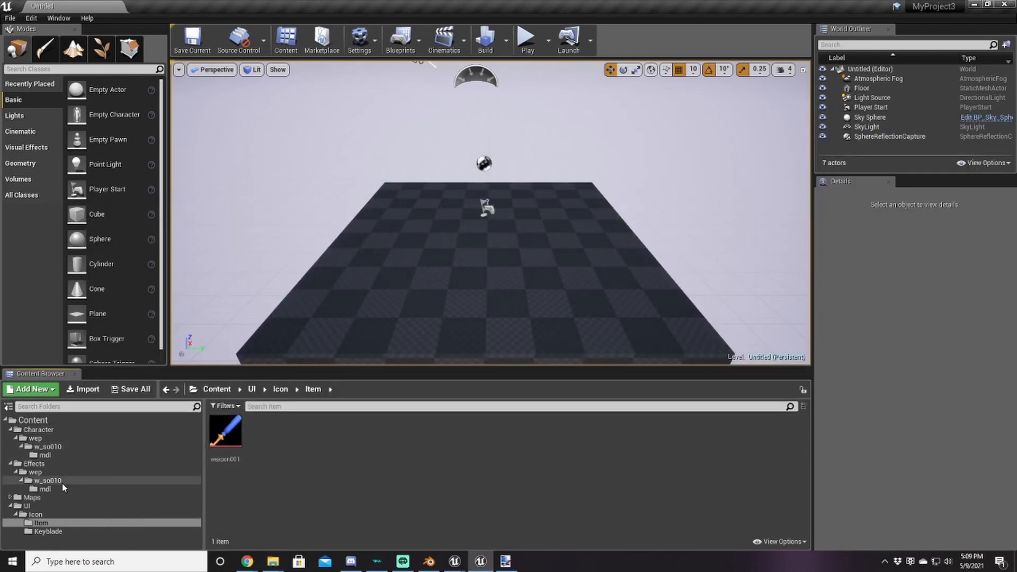
left_click(53, 488)
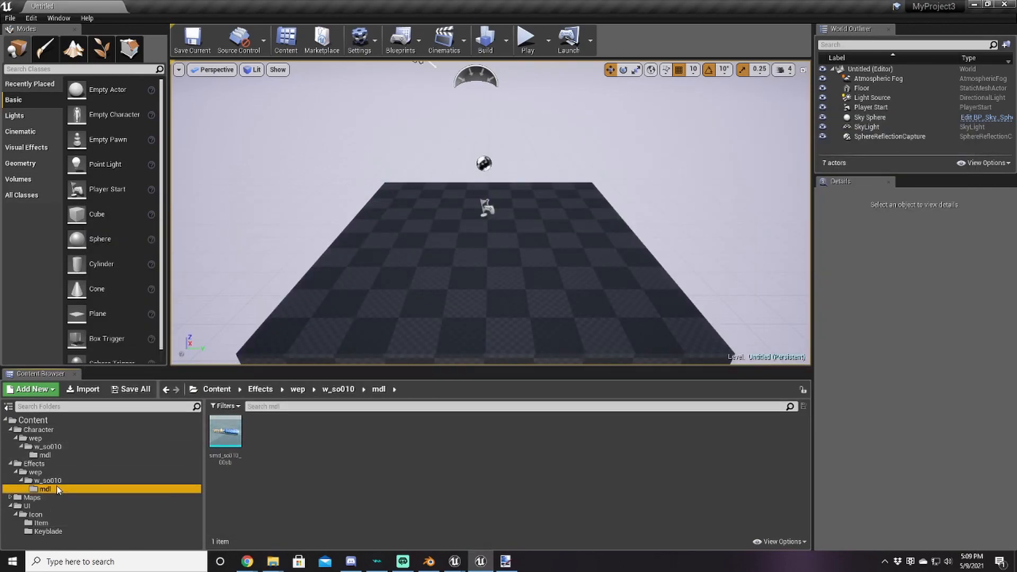
right_click(225, 432)
left_click(278, 253)
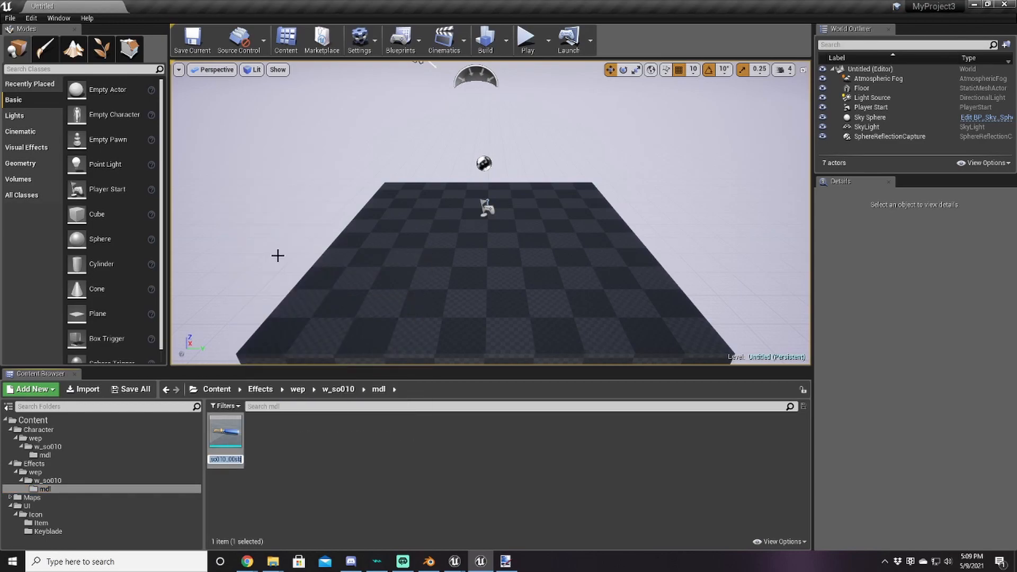
key("Return")
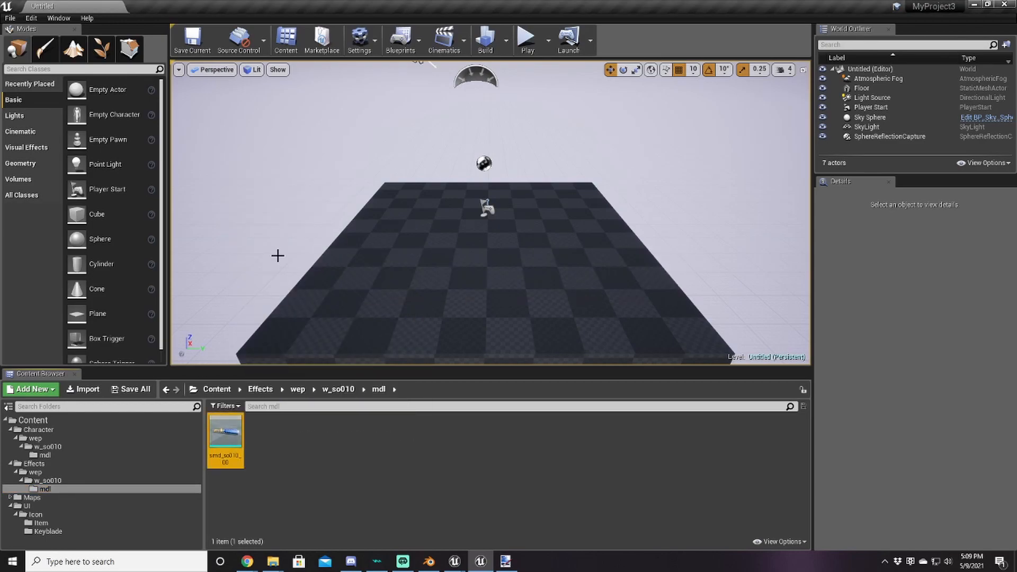
Cook the project's content for Windows again and bring the cooked mdl folder window back up
left_click(10, 17)
mouse_move(53, 193)
left_click(160, 248)
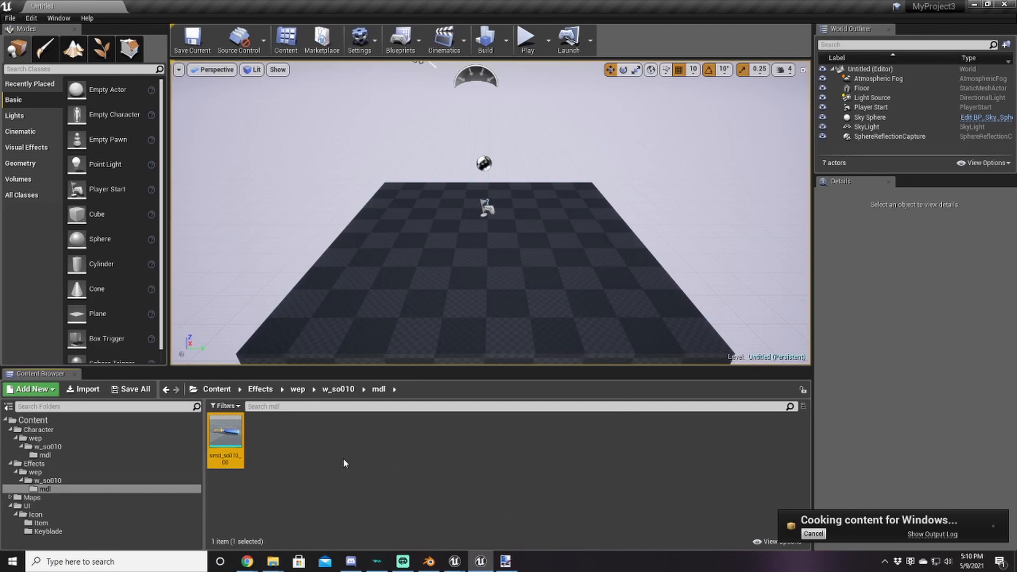
mouse_move(273, 561)
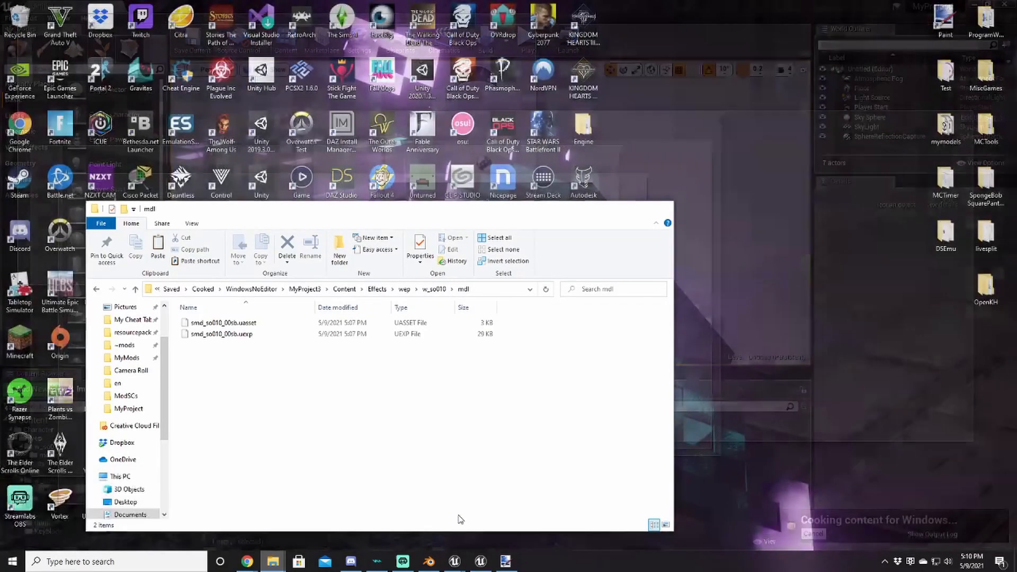
left_click(460, 519)
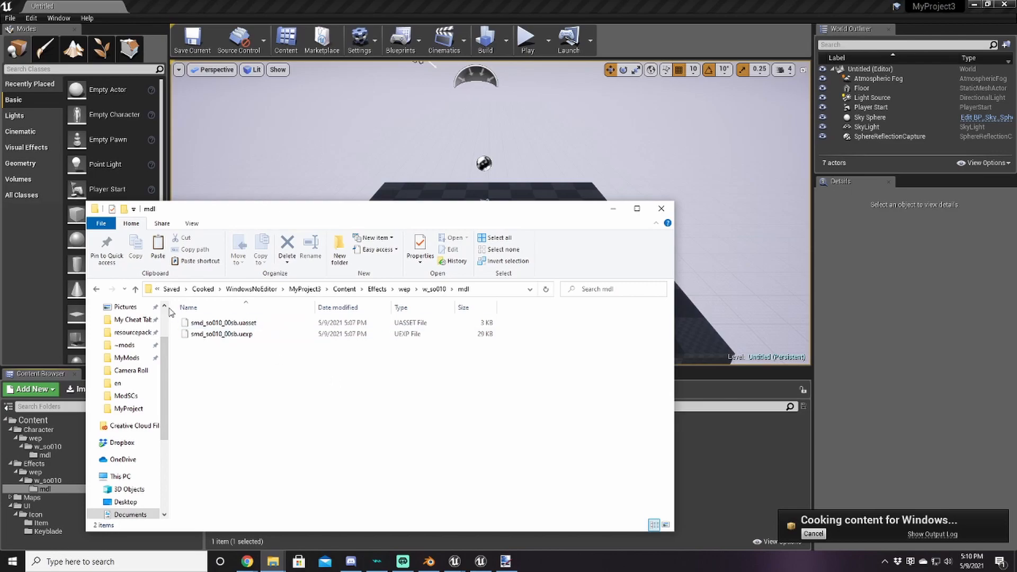
Create a Localization folder inside the Content folder of the cooked MyProject3 folder
left_click(136, 289)
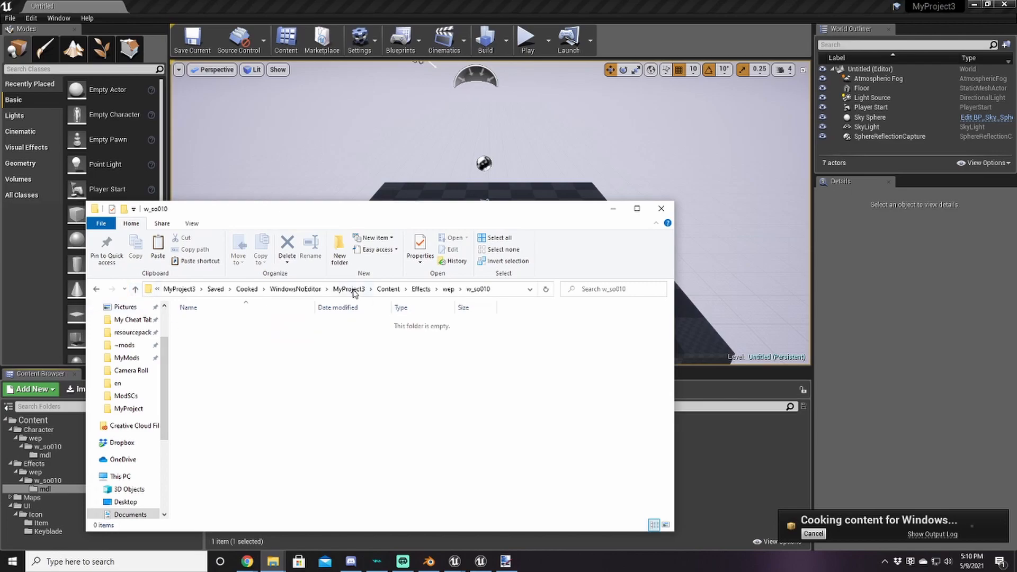
left_click(355, 291)
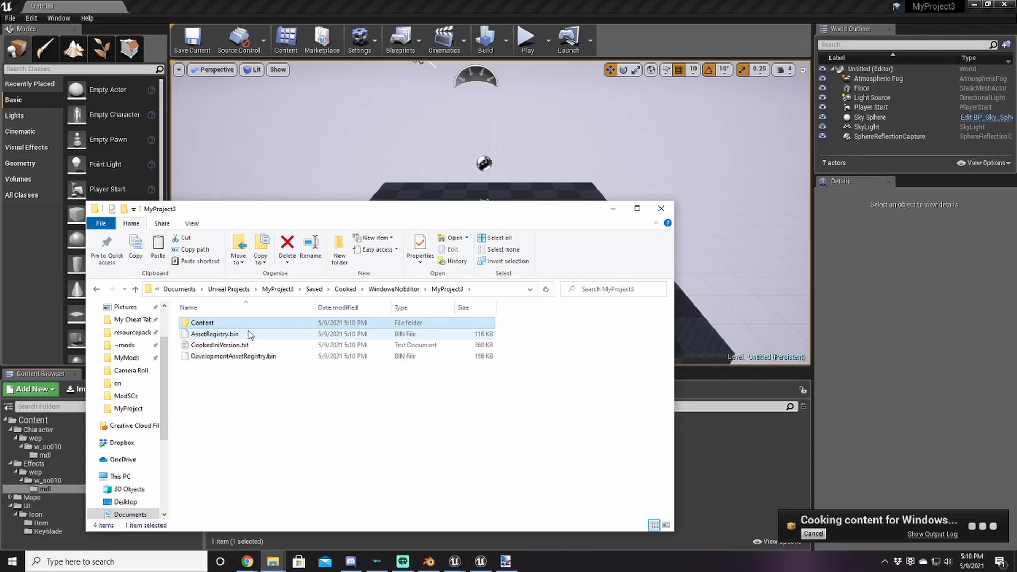
double_click(222, 324)
left_click(201, 347)
right_click(189, 384)
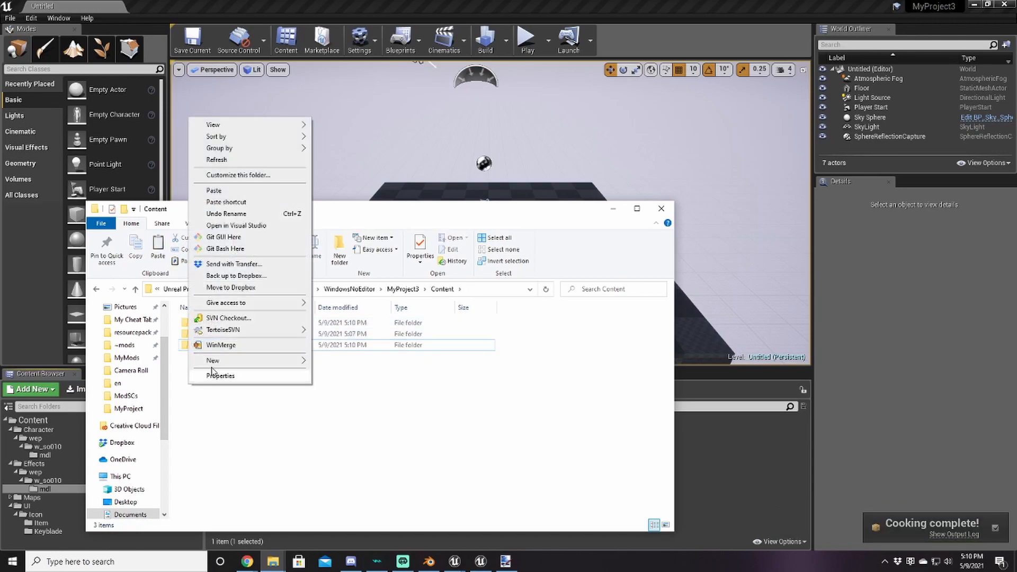
mouse_move(255, 360)
left_click(339, 362)
type("Lo")
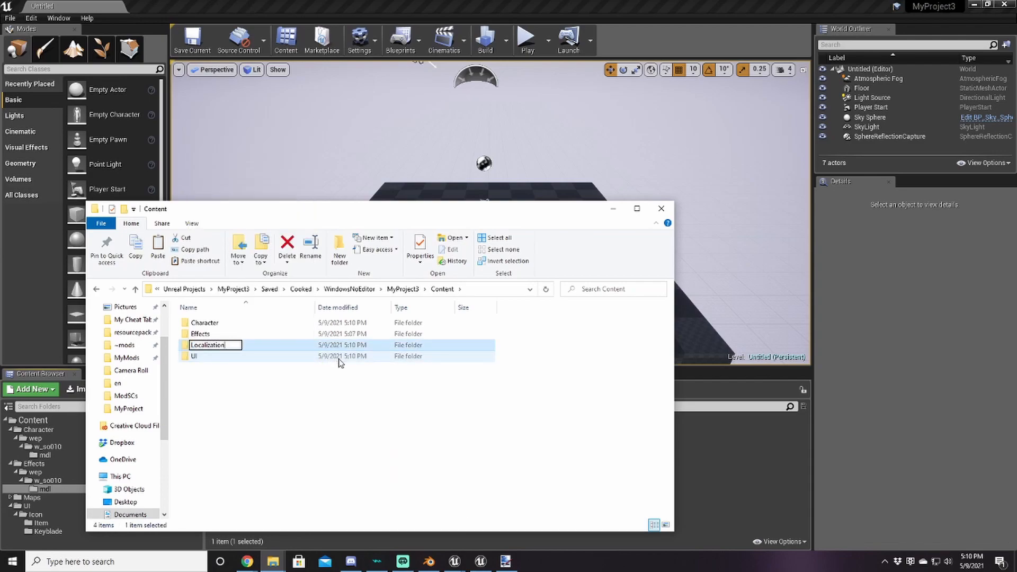
type("calization")
key("Return")
Create a Game folder inside the Localization folder
double_click(212, 345)
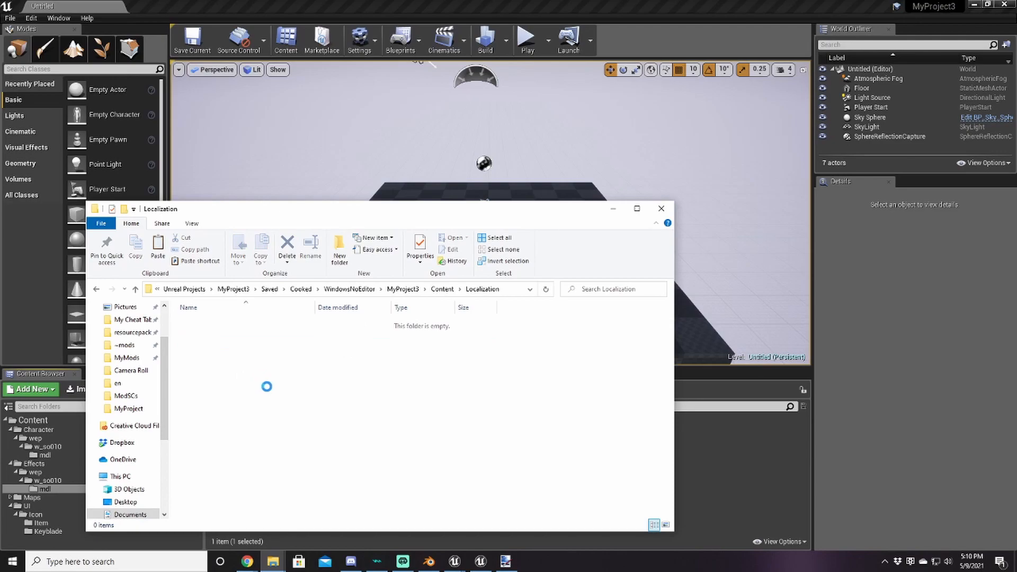
right_click(267, 387)
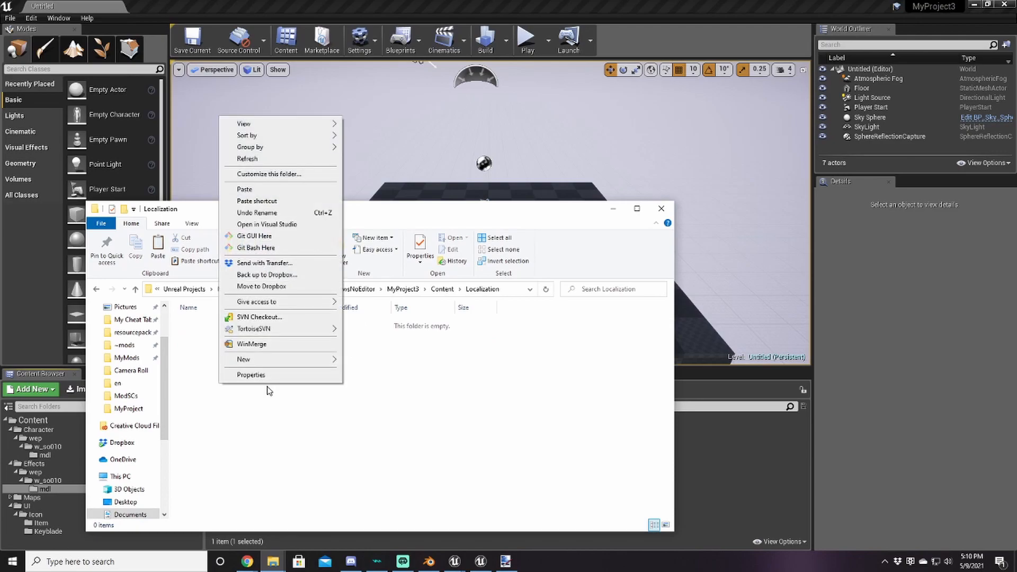
mouse_move(329, 360)
left_click(367, 362)
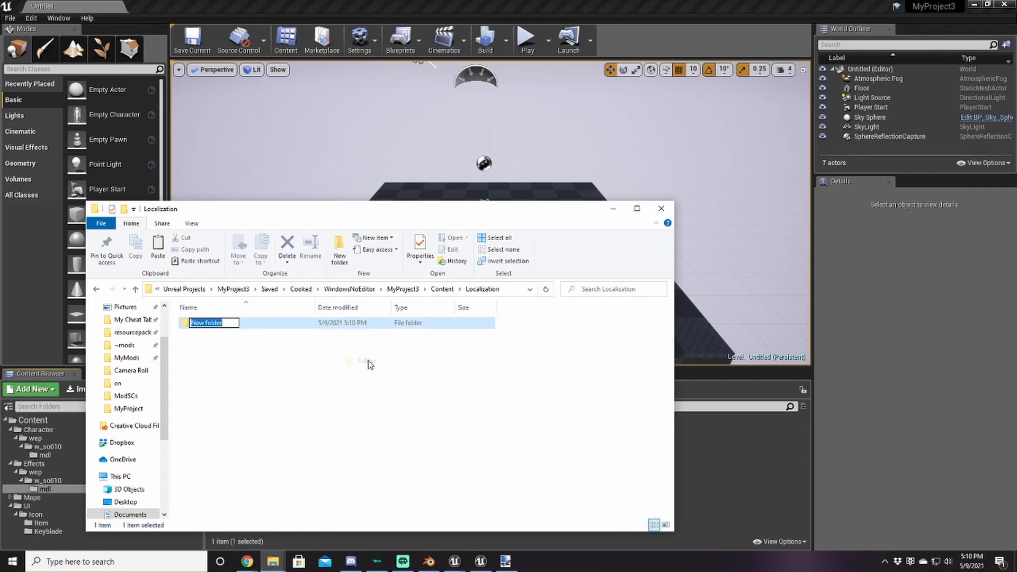
type("Game")
key("Return")
Create an en folder inside the Game folder and open it
double_click(208, 324)
right_click(210, 341)
mouse_move(278, 321)
left_click(339, 315)
type("en")
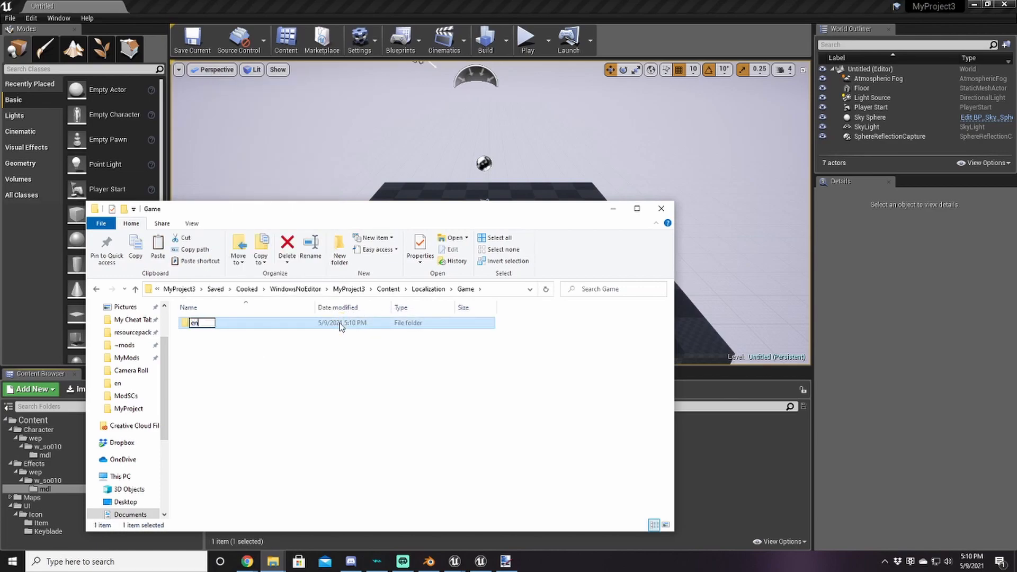
key("Return")
double_click(206, 324)
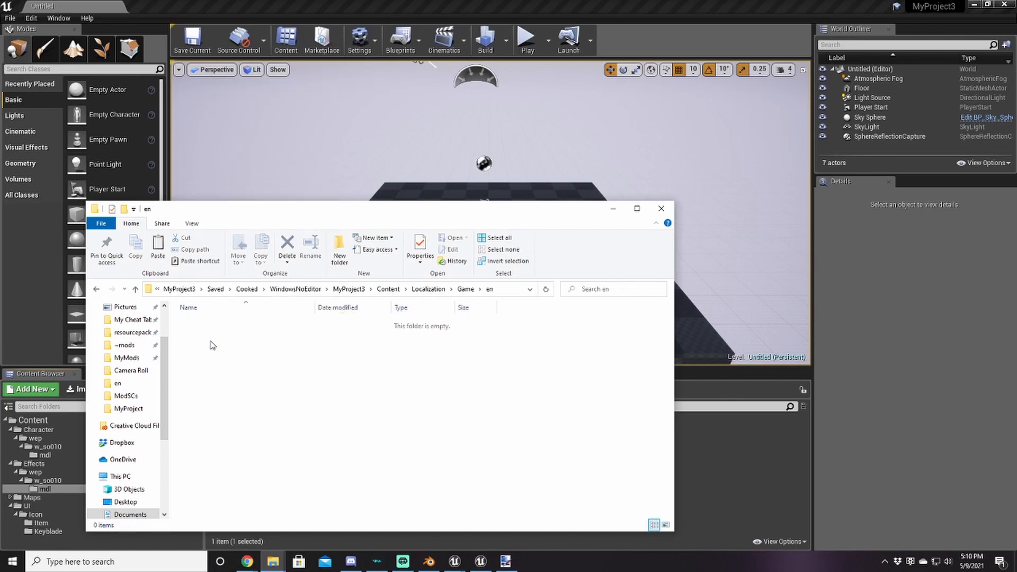
Switch to the online locres editor in Chrome, download the custom 223-byte kh3_item.locres and show it in the Downloads folder
left_click(273, 562)
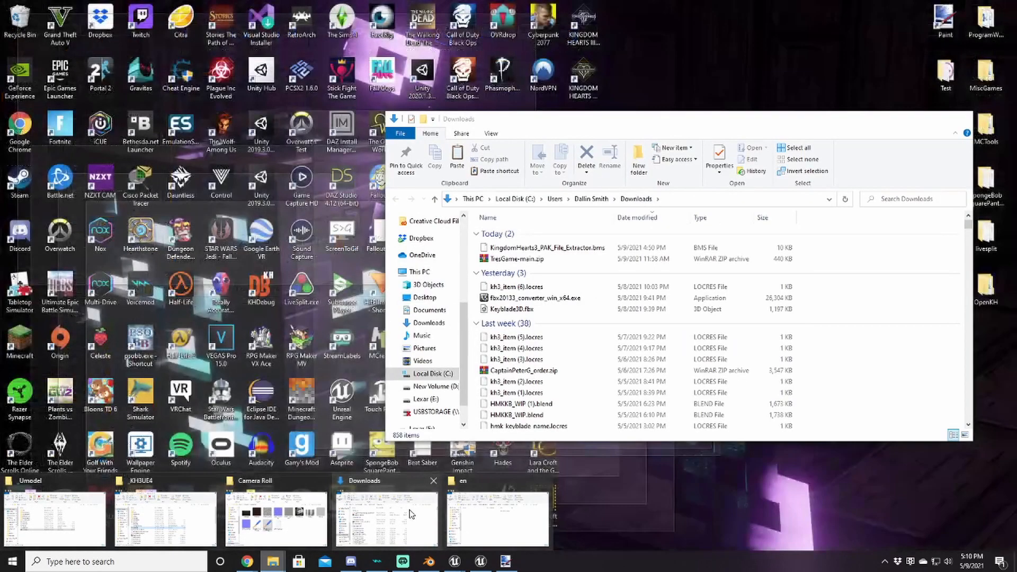
left_click(404, 513)
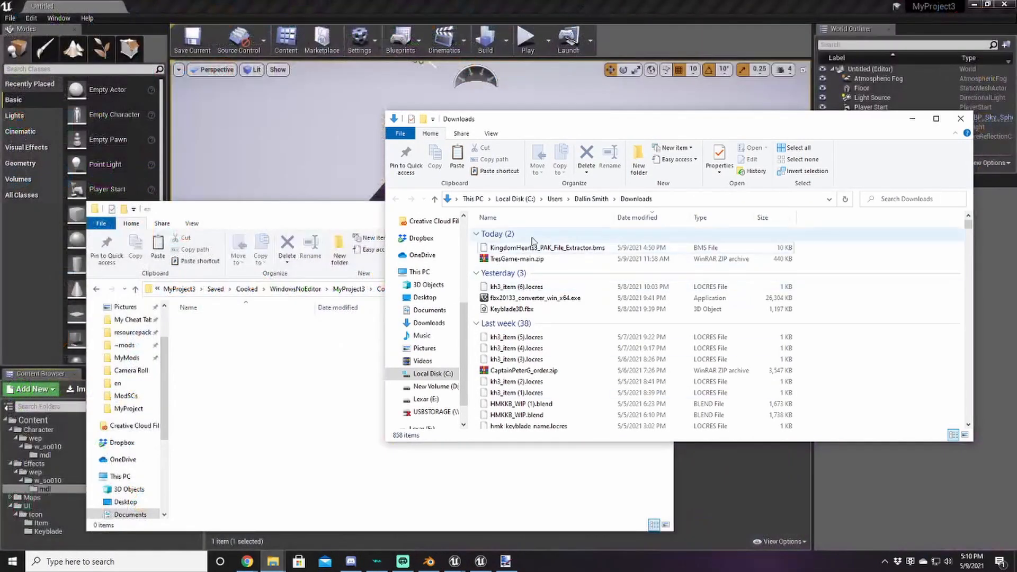
mouse_move(248, 562)
left_click(203, 511)
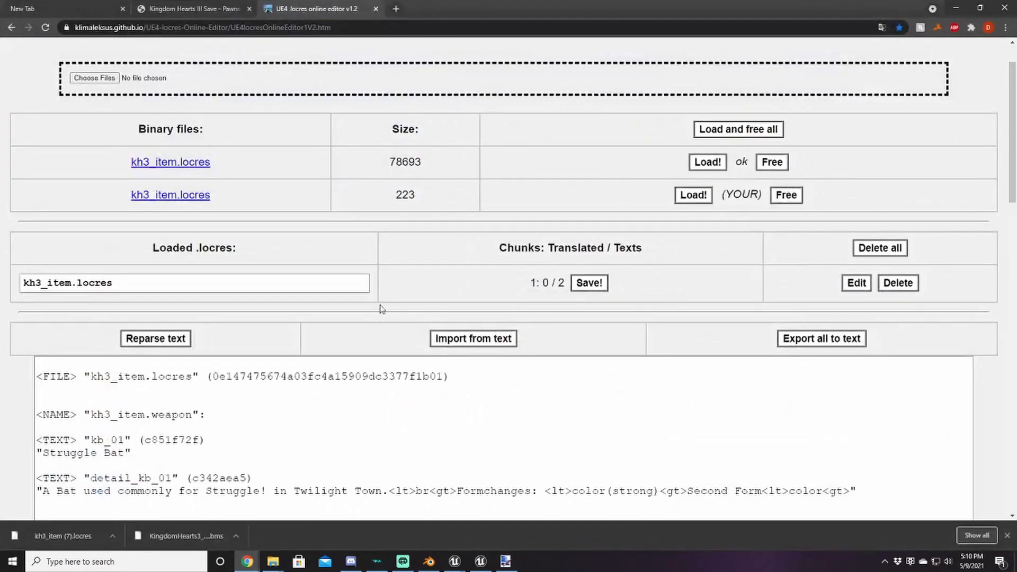
left_click(187, 196)
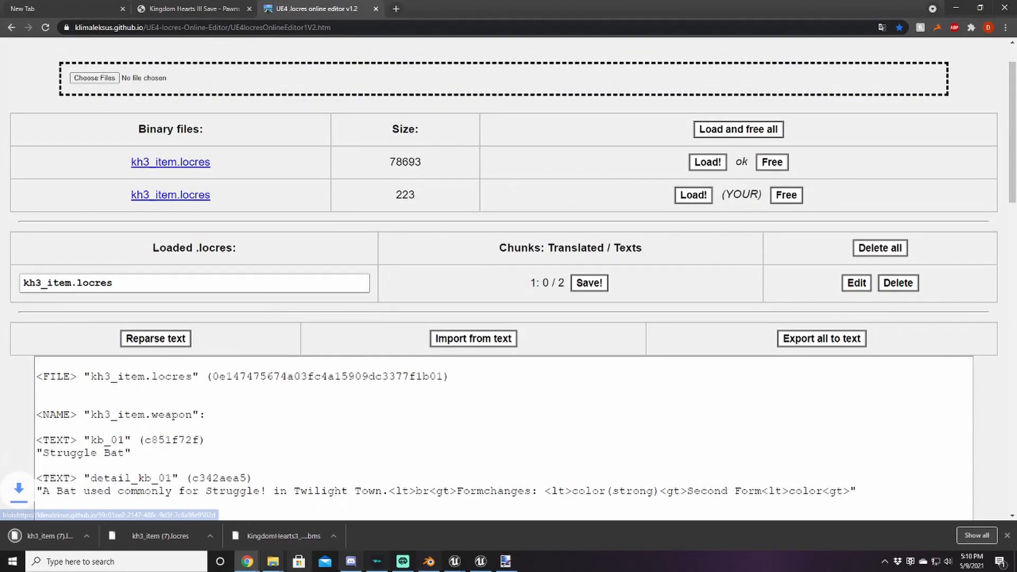
left_click(113, 537)
left_click(150, 497)
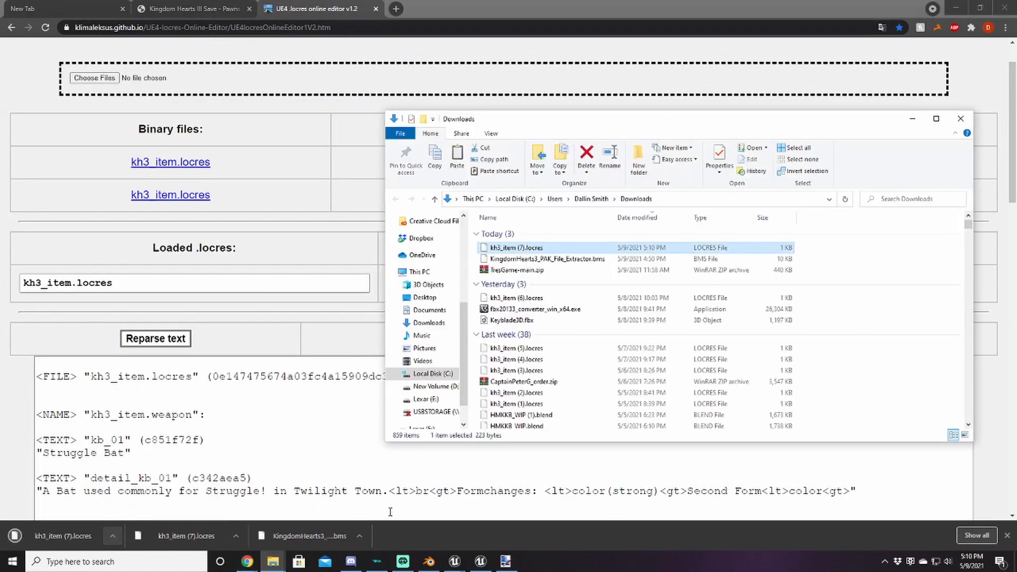
Move kh3_item (7).locres from Downloads into the cooked Localization/Game/en folder
mouse_move(270, 561)
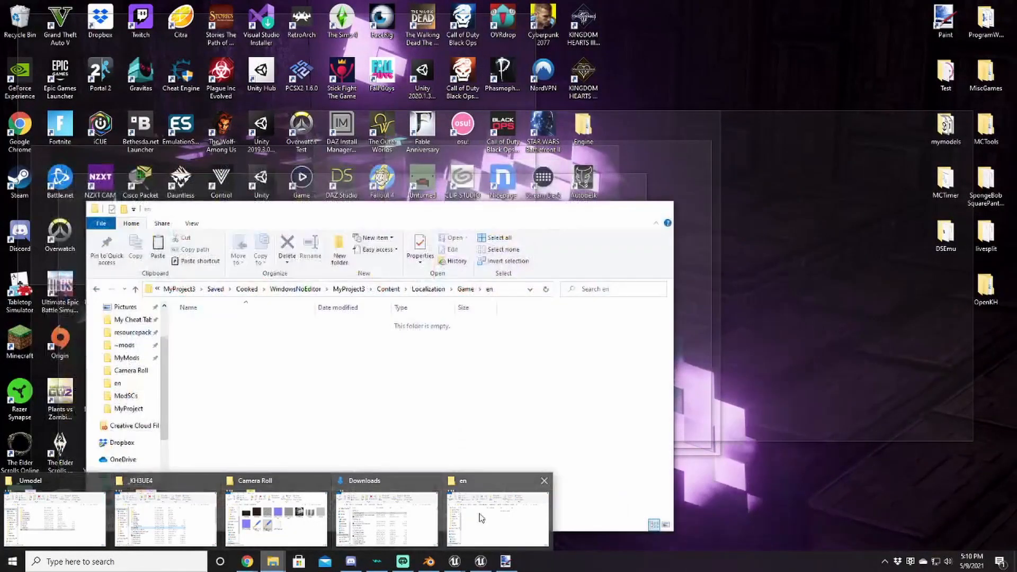
left_click(498, 519)
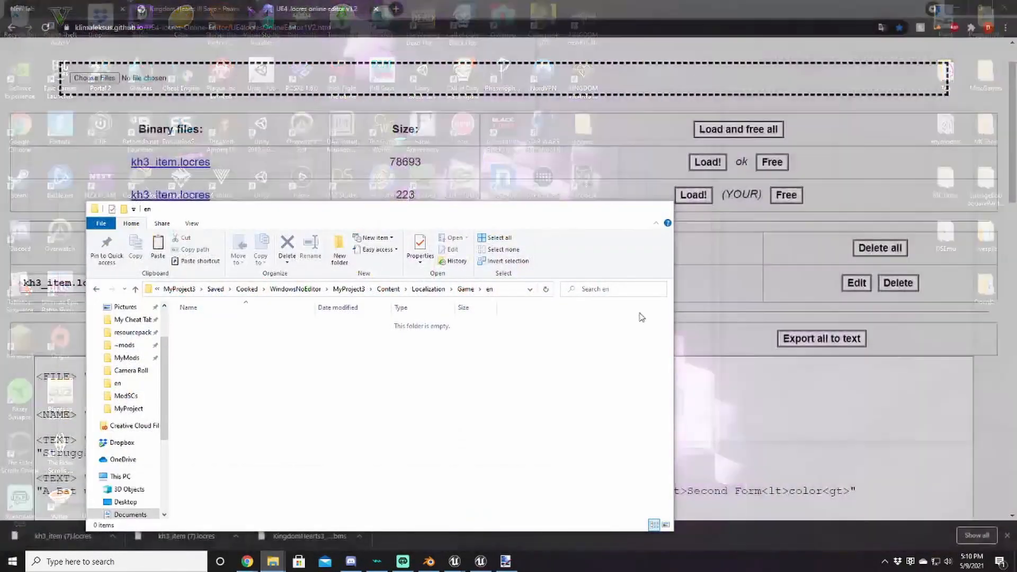
left_click(676, 123)
left_click_drag(558, 247, 342, 379)
Rename the locres file in the en folder as struggle_bat_name.locres
right_click(228, 324)
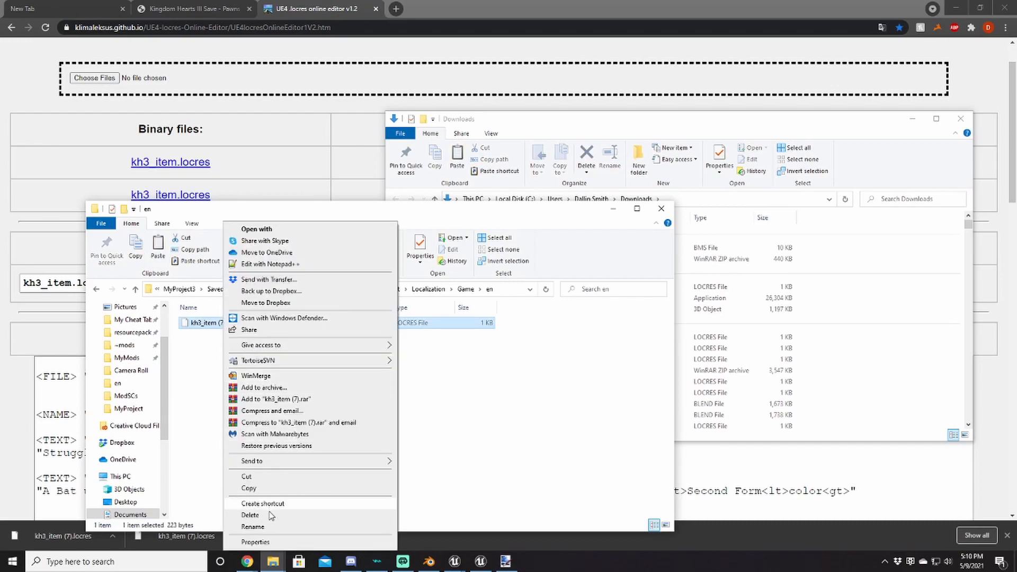
left_click(275, 527)
type("s")
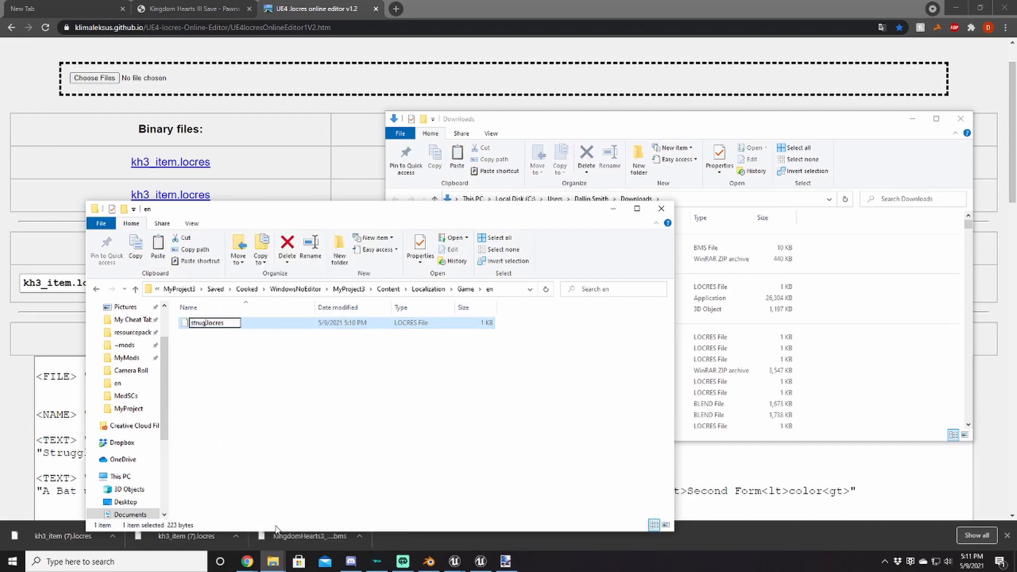
type("truggle_bat_name")
key("Return")
right_click(209, 325)
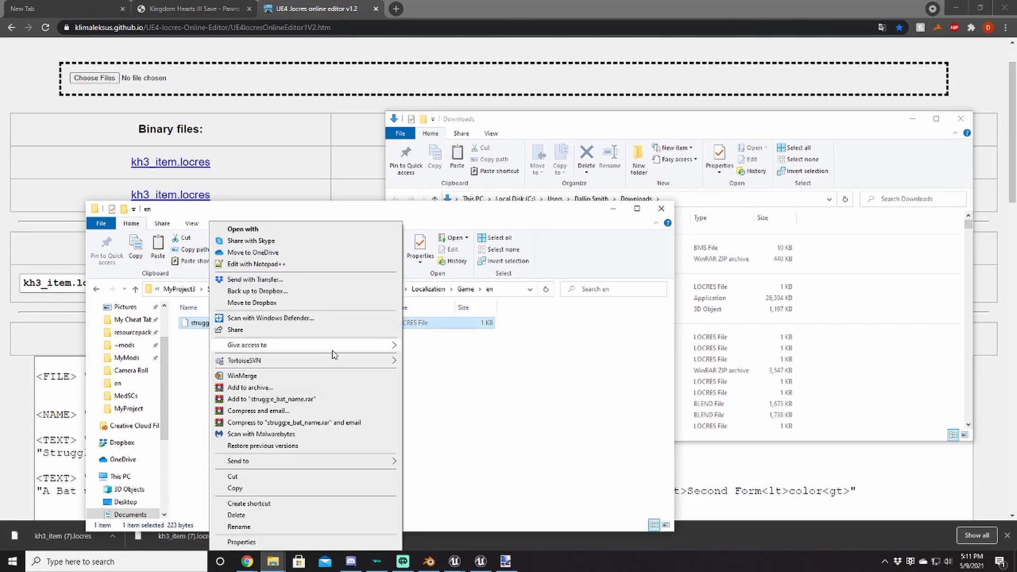
left_click(249, 526)
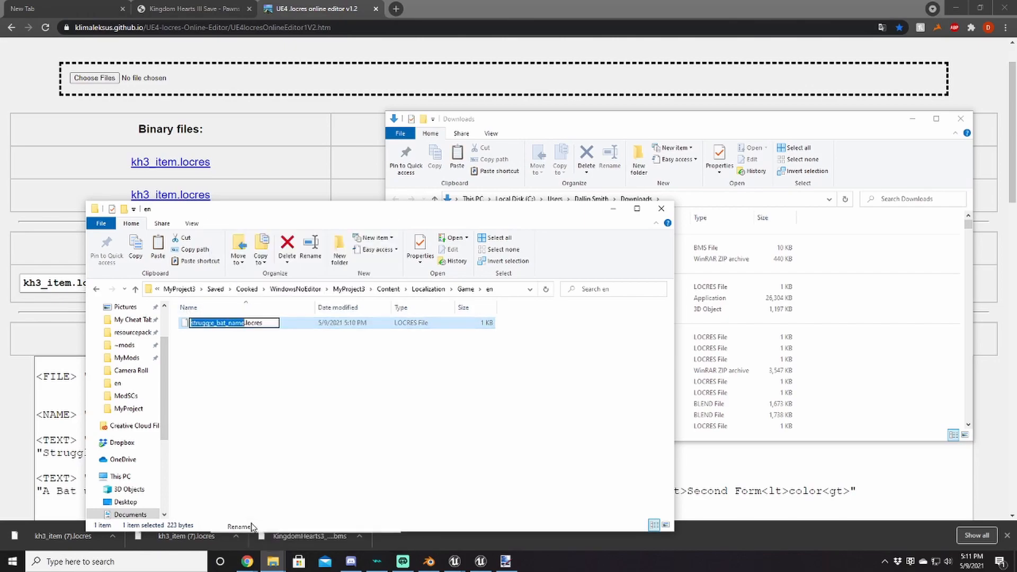
left_click(211, 325)
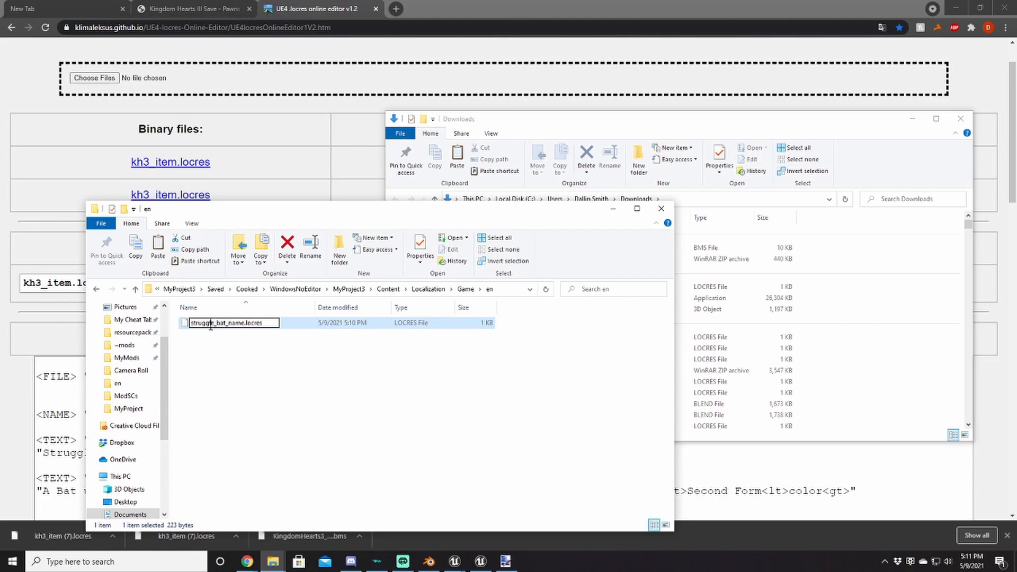
key("Return")
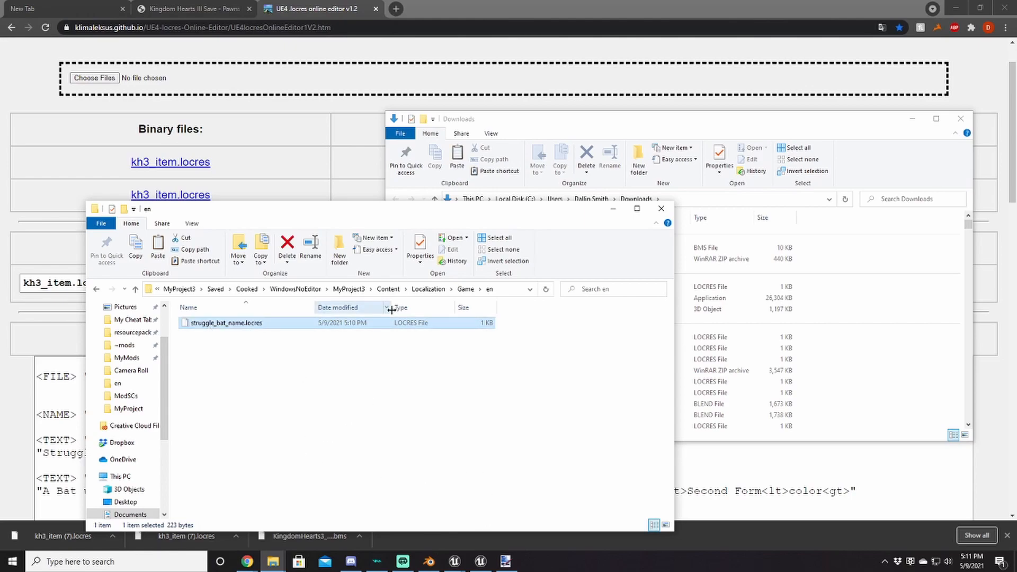
Check the cooked UI folder and the mesh file names in Effects/wep/w_so010/mdl, returning to the Content folder
left_click(349, 289)
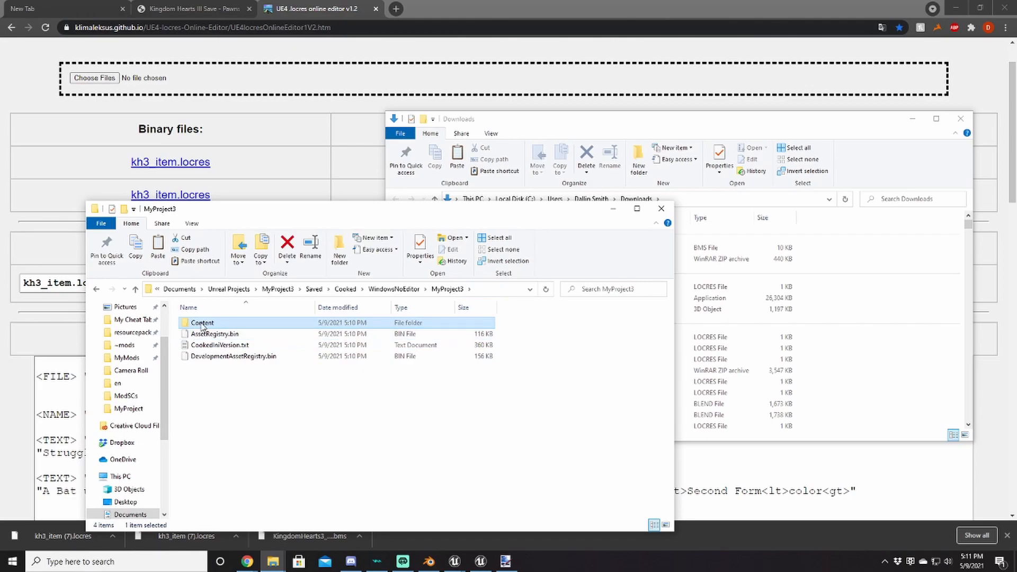
double_click(197, 323)
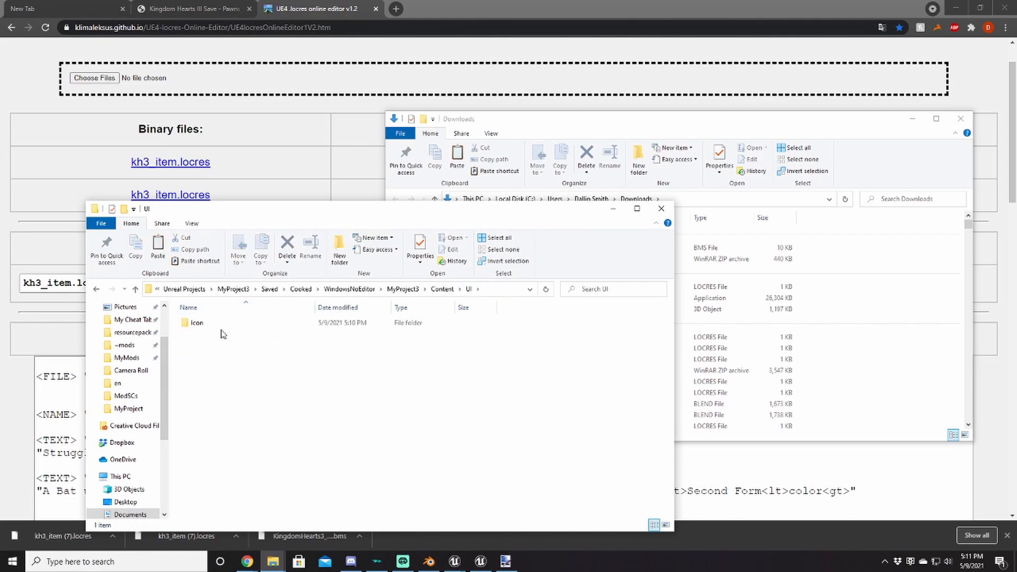
left_click(136, 290)
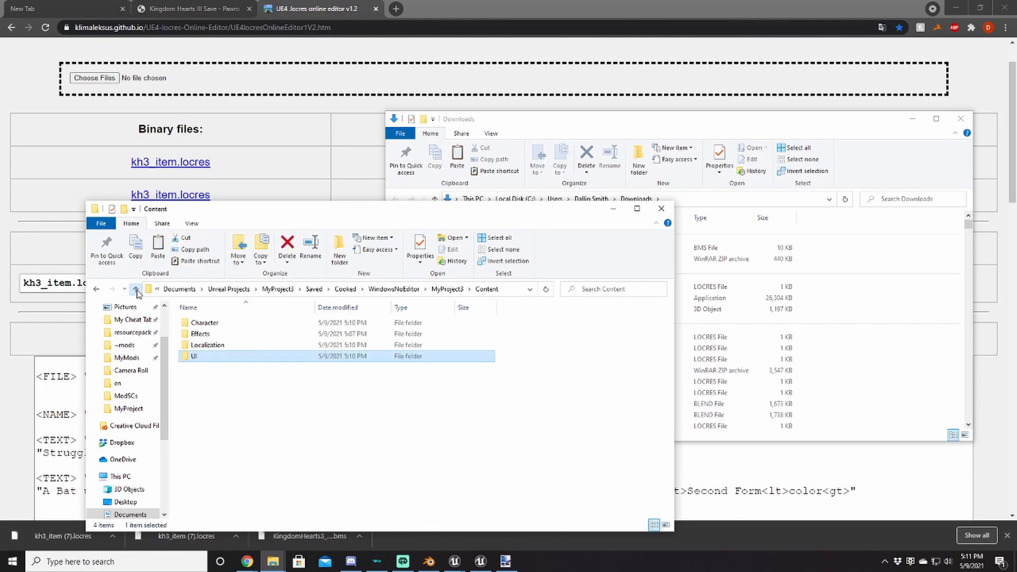
double_click(201, 335)
left_click(197, 324)
double_click(197, 325)
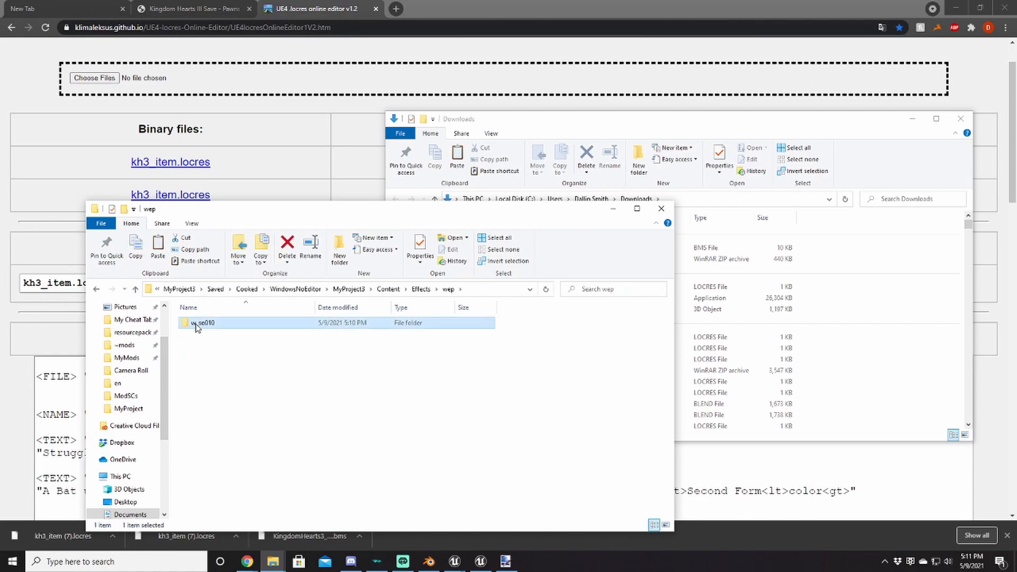
double_click(199, 324)
double_click(209, 324)
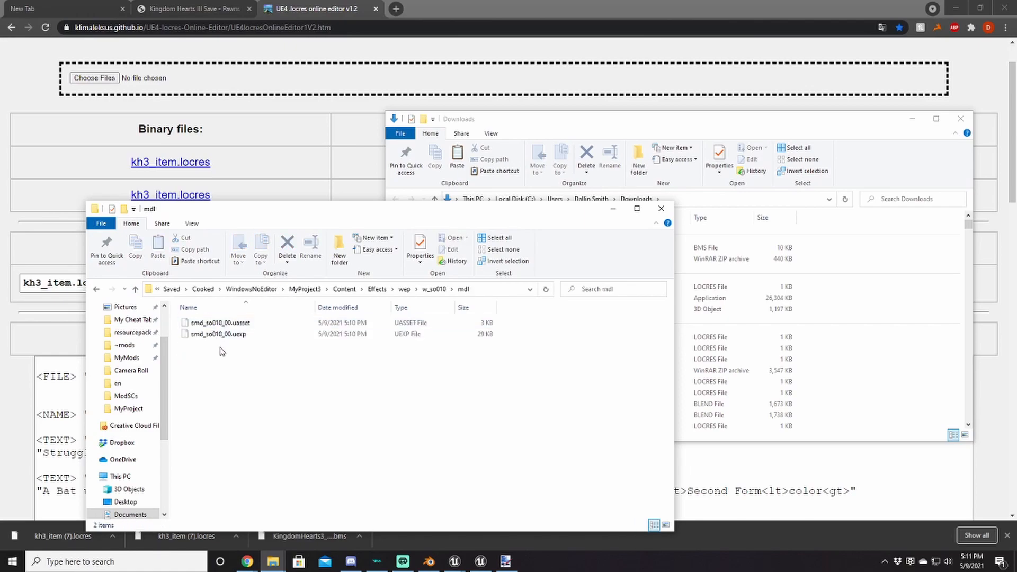
left_click(135, 289)
left_click(135, 290)
left_click(135, 289)
left_click(135, 289)
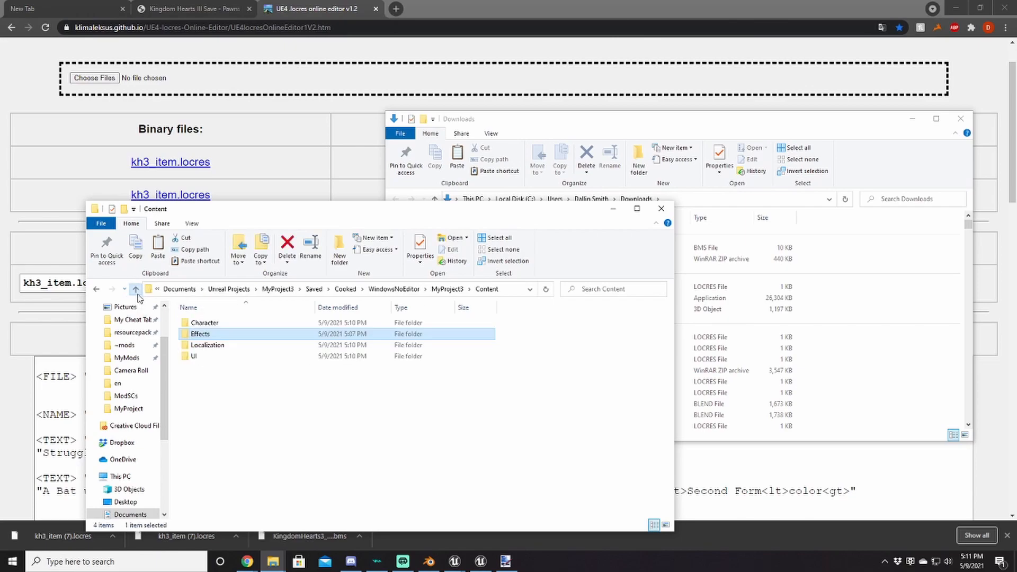
Delete the surplus files listed after w_so010_0.uexp in the cooked Character/wep/w_so010/mdl folder
double_click(208, 323)
double_click(205, 323)
double_click(209, 323)
double_click(210, 324)
left_click(245, 434)
left_click(248, 402, "shift")
key("Delete")
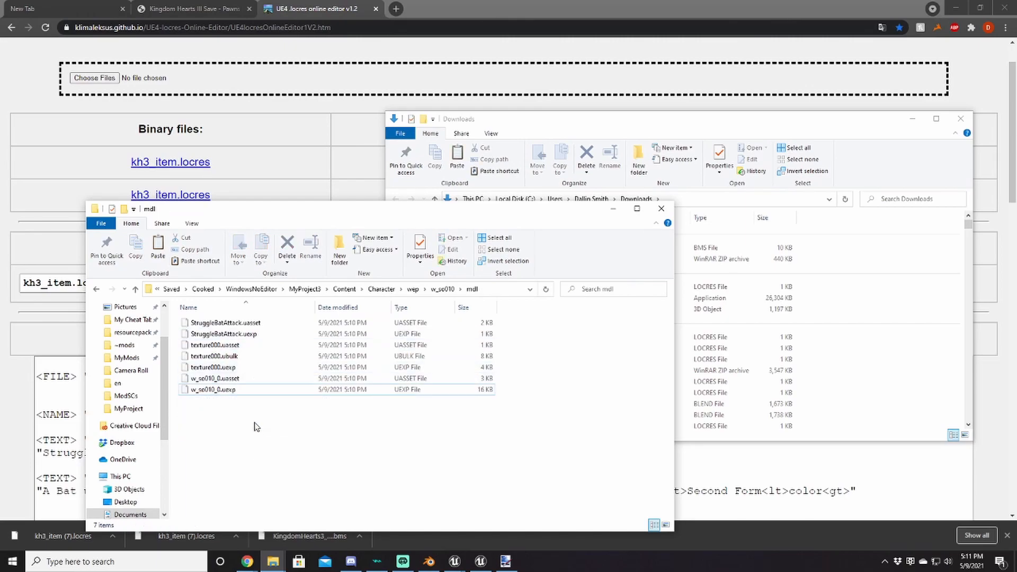
Create a KINGDOM HEARTS III folder in the cooked MyProject3 folder and move the Content folder into it
double_click(135, 290)
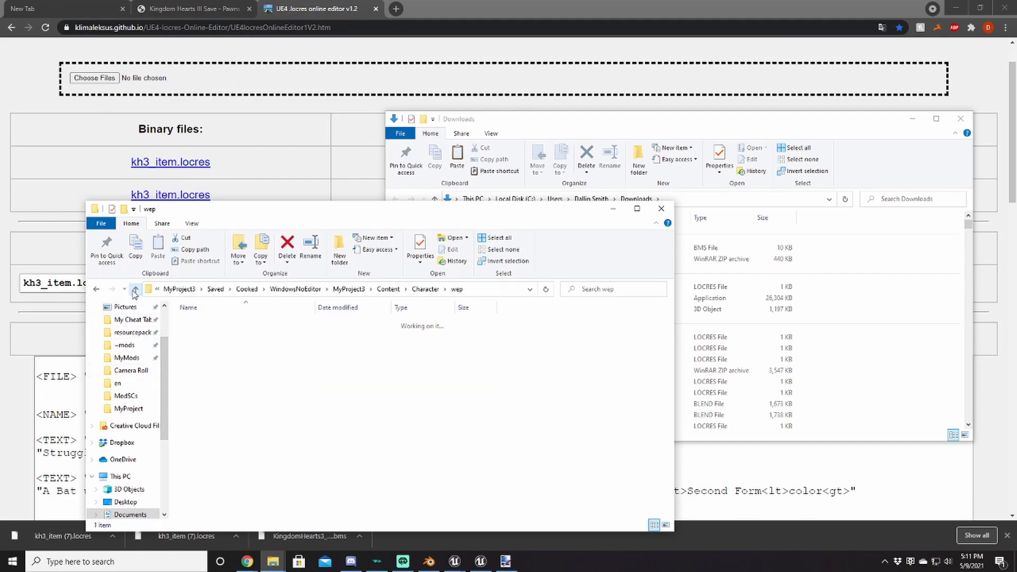
double_click(135, 290)
left_click(135, 290)
right_click(226, 399)
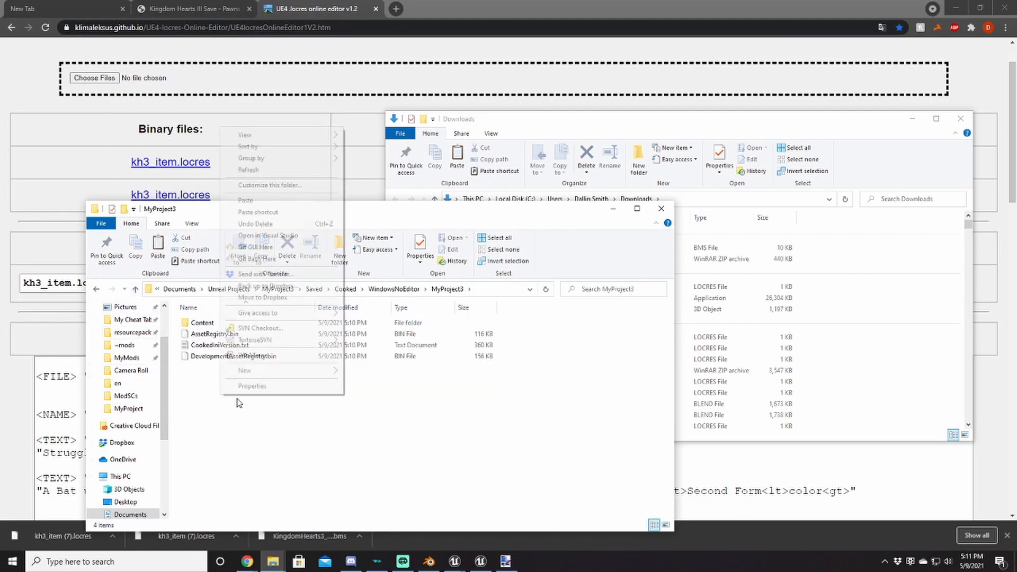
mouse_move(266, 373)
left_click(371, 373)
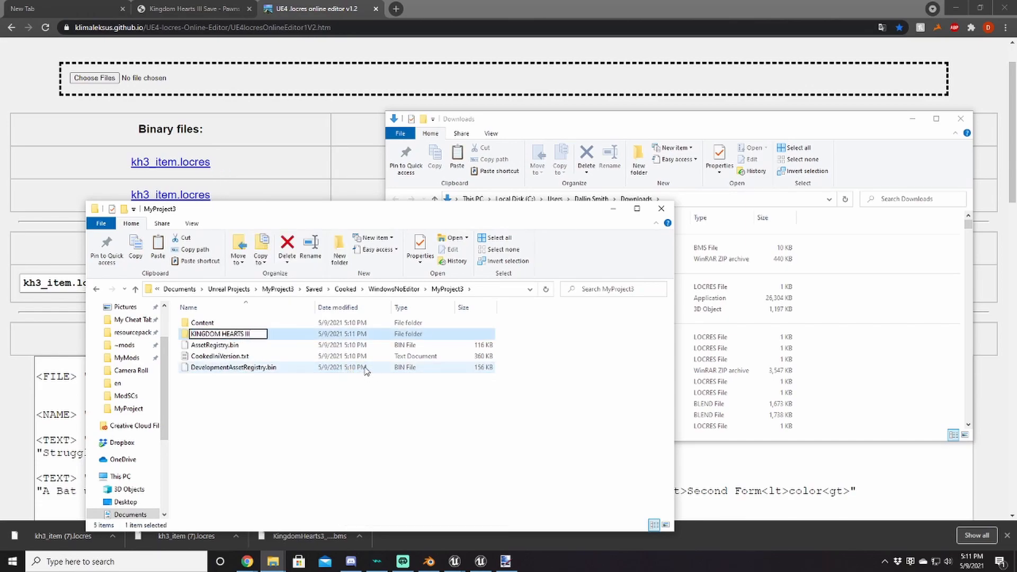
left_click_drag(213, 323, 210, 336)
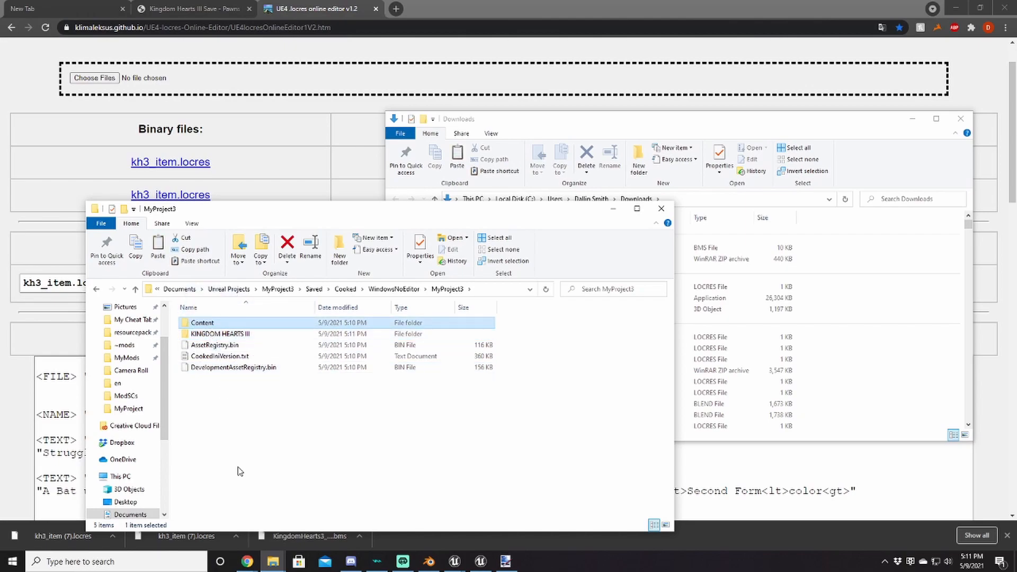
Create a folder named pakchunk99-Struggle_Bat in the cooked MyProject3 folder
right_click(371, 424)
mouse_move(342, 400)
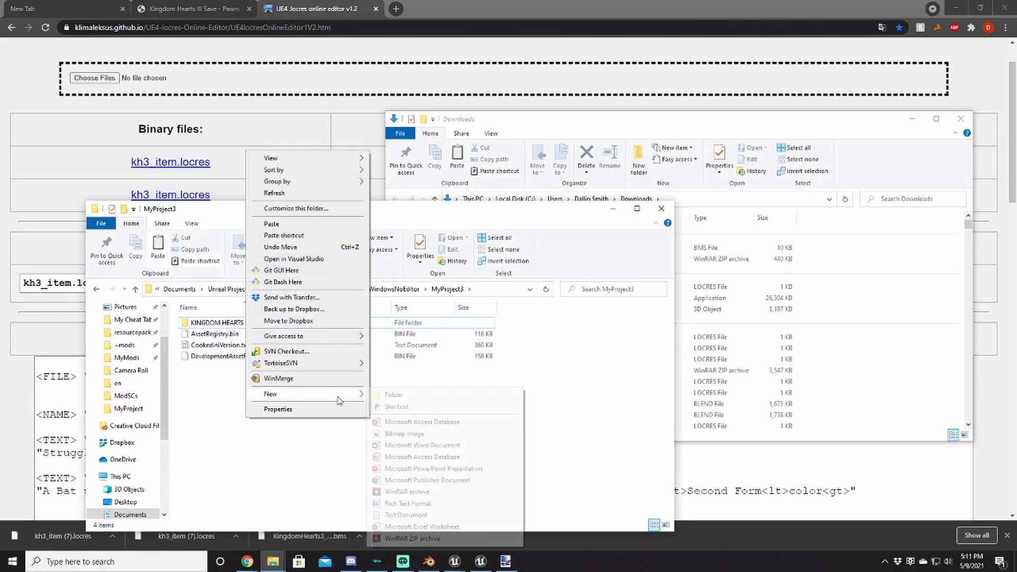
left_click(399, 391)
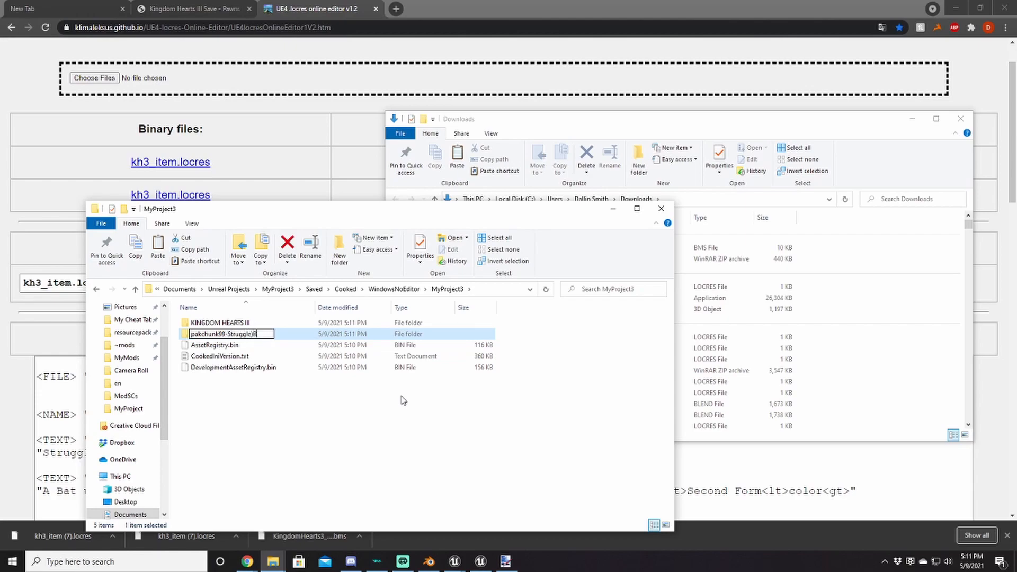
key("Return")
left_click_drag(384, 218, 638, 165)
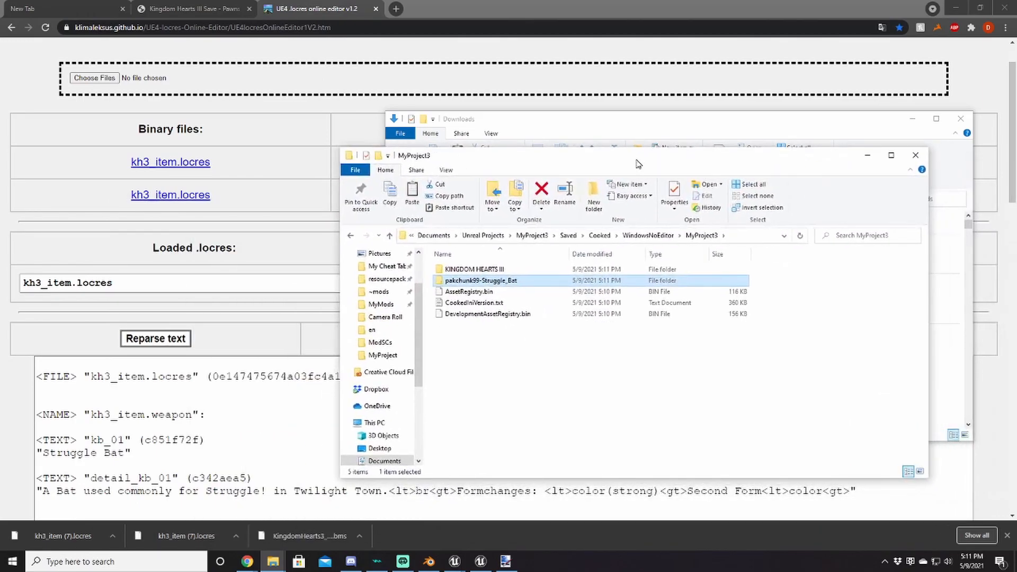
Open another File Explorer window and go to the _UnrealPak folder on New Volume (D:)
right_click(273, 565)
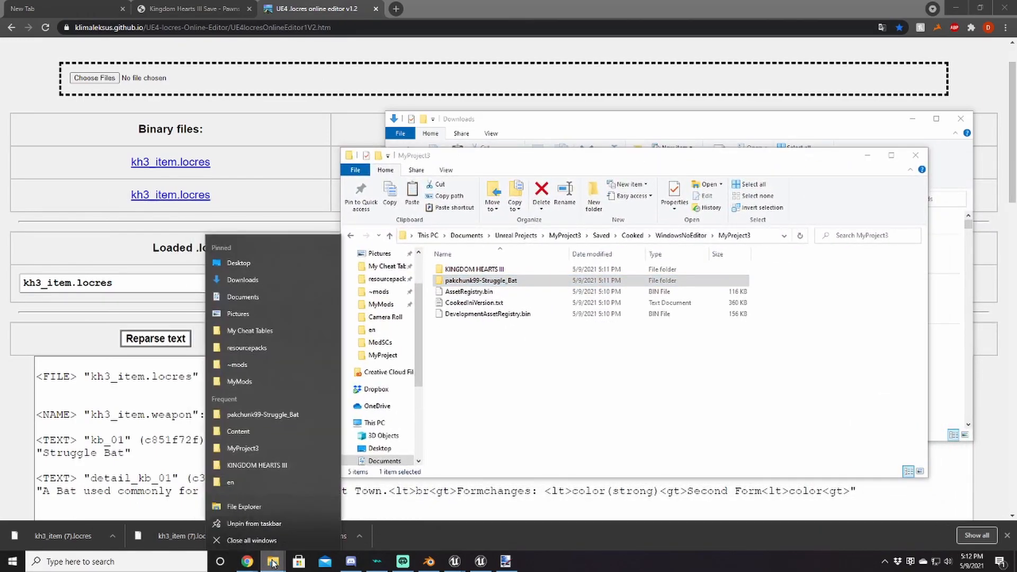
left_click(250, 516)
left_click_drag(530, 173, 272, 161)
scroll(149, 443, "down", 2)
scroll(150, 447, "down", 3)
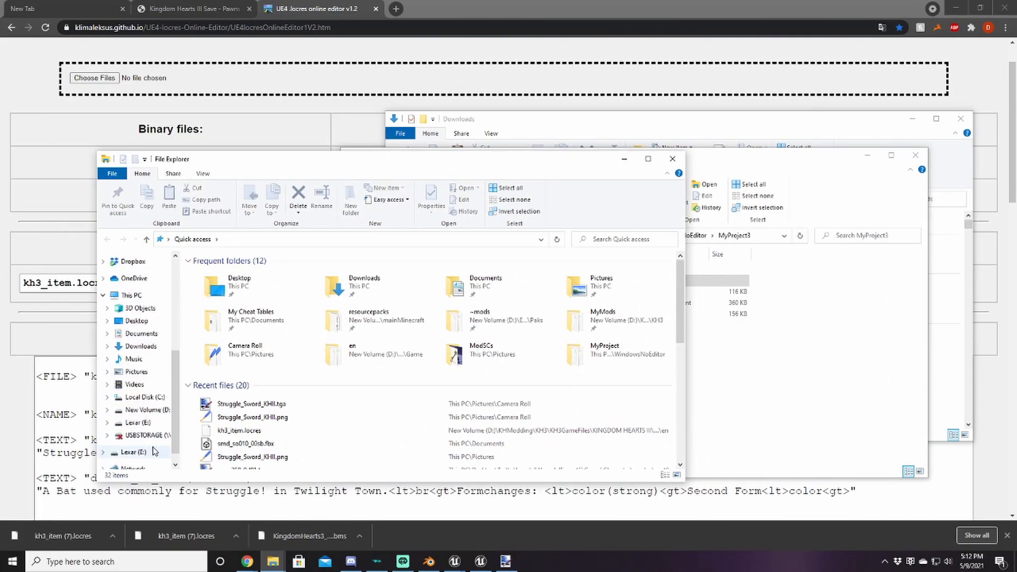
left_click(144, 410)
left_click(228, 275)
double_click(228, 273)
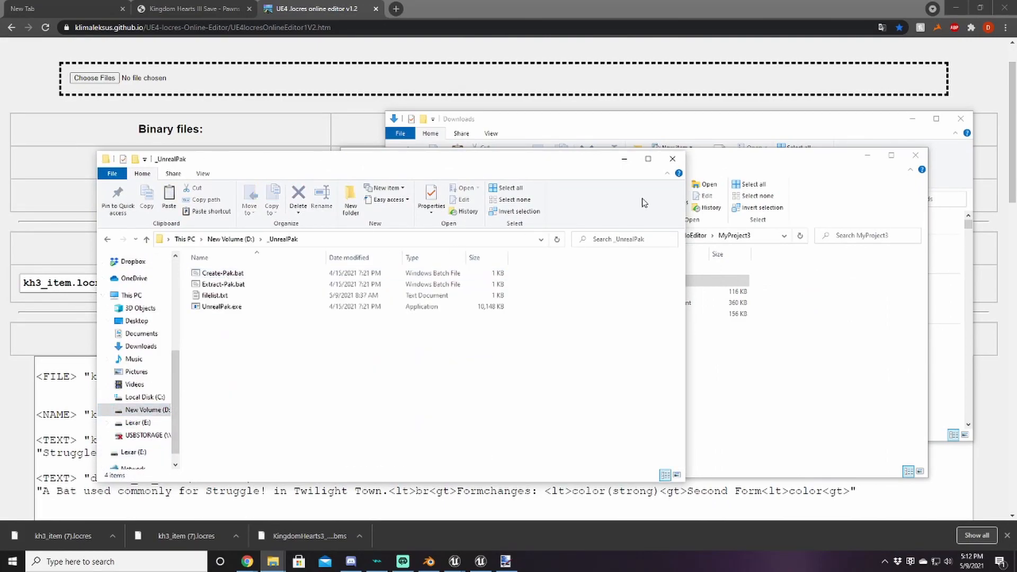
Try to pack the empty pakchunk99-Struggle_Bat folder with Create-Pak.bat
left_click(693, 166)
left_click_drag(496, 286, 222, 274)
key("Return")
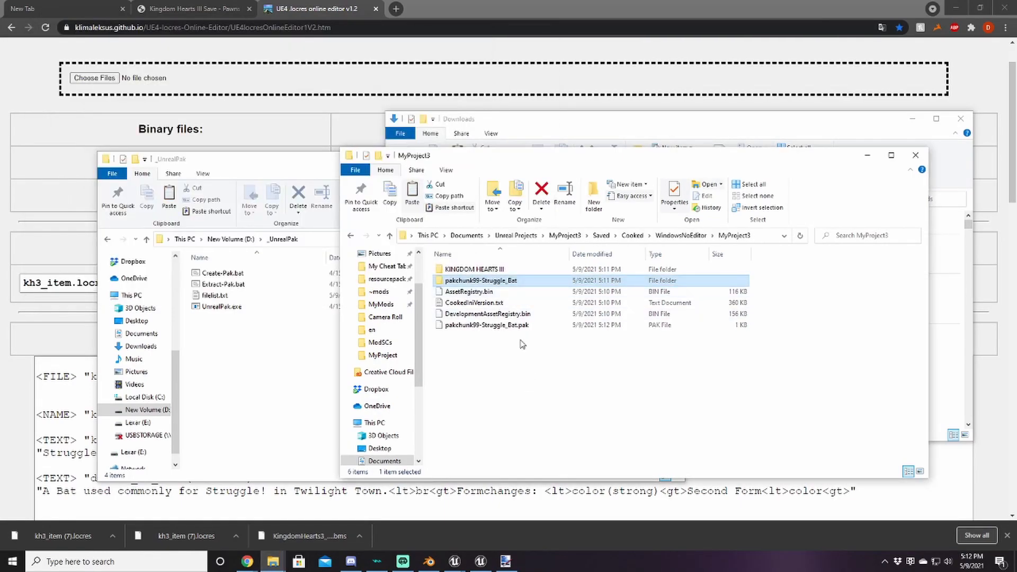
right_click(498, 326)
left_click(434, 351)
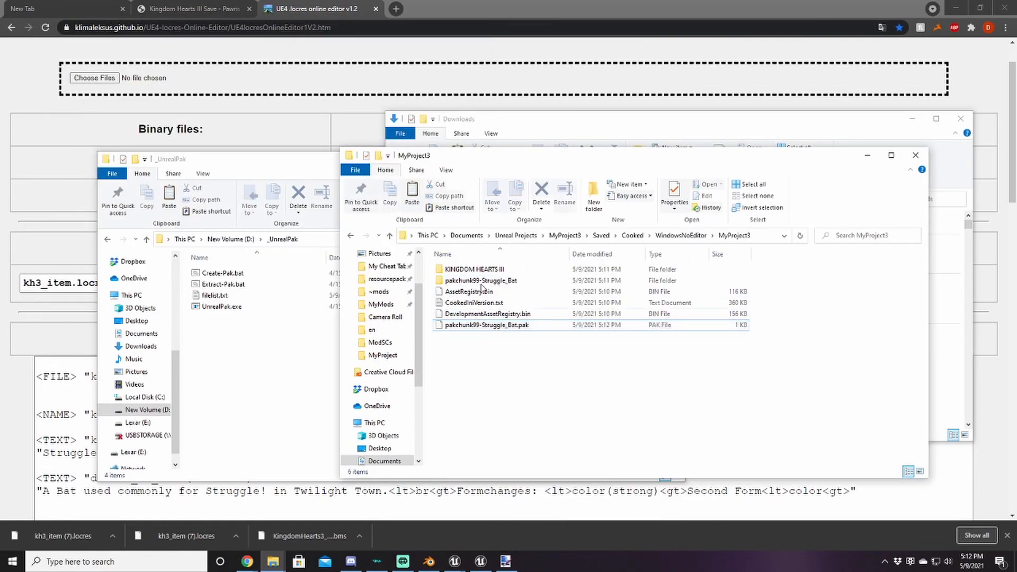
Move the KINGDOM HEARTS III folder into pakchunk99-Struggle_Bat and delete the pakchunk99-Struggle_Bat.pak file
left_click_drag(474, 270, 476, 280)
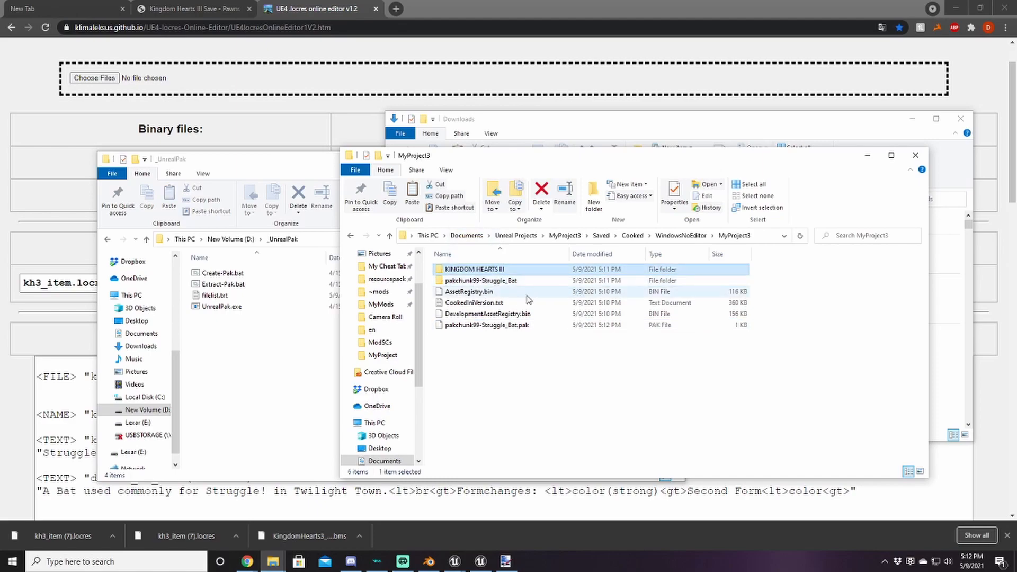
left_click(465, 317)
key("Delete")
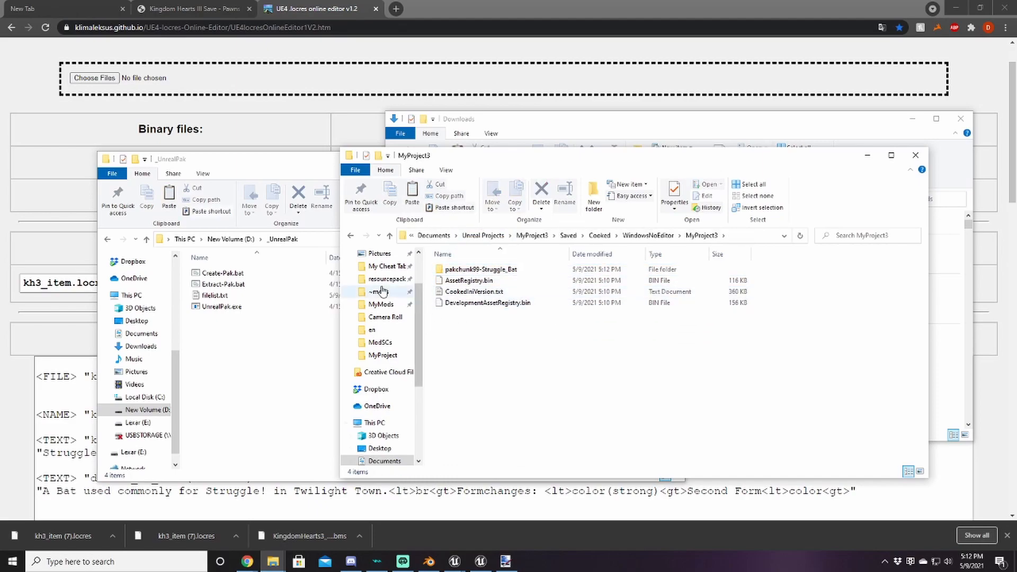
Pack the filled pakchunk99-Struggle_Bat folder with Create-Pak.bat and copy the resulting pak file
left_click_drag(477, 269, 237, 279)
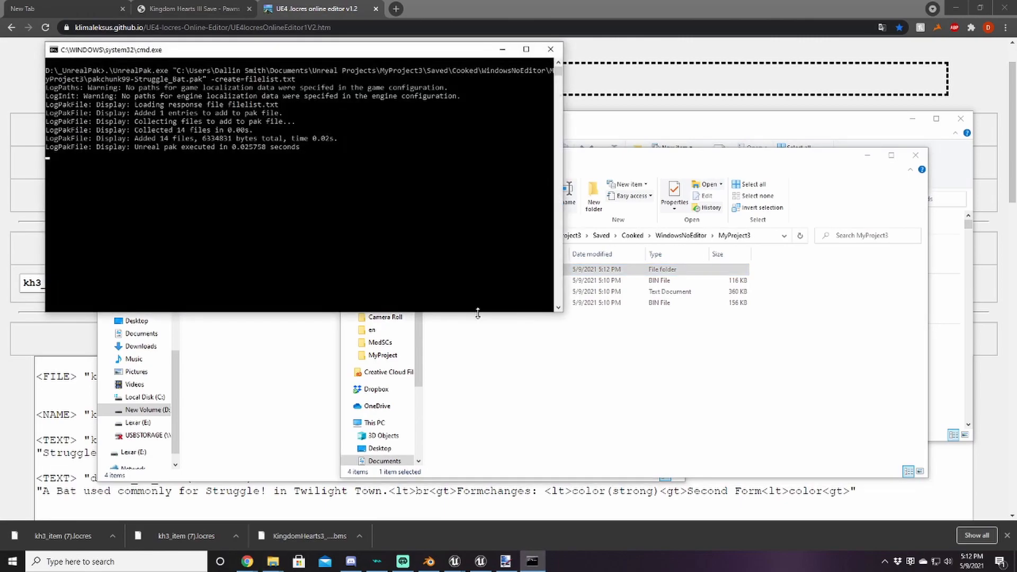
key("Return")
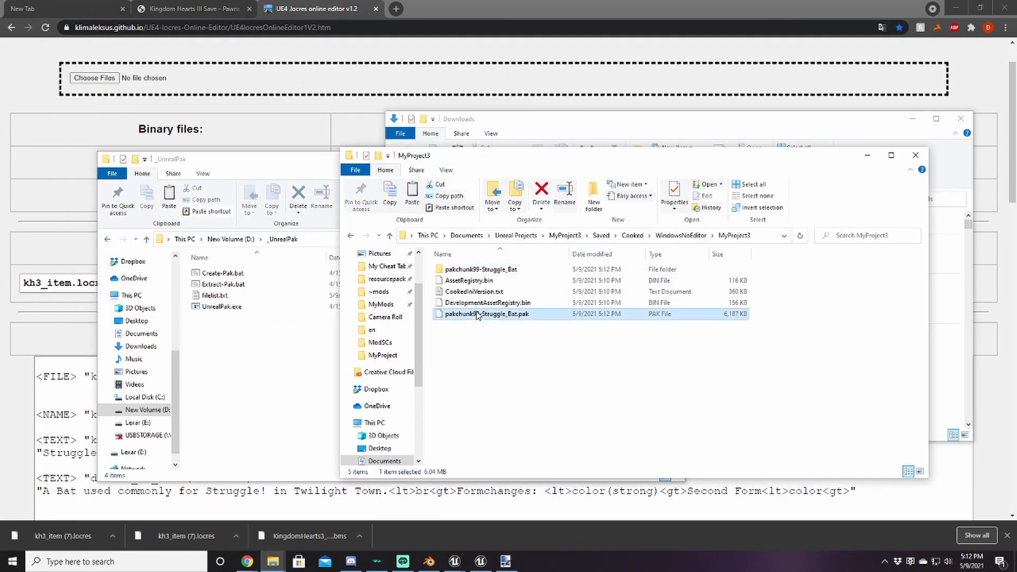
right_click(476, 314)
left_click(502, 488)
Paste pakchunk99-Struggle_Bat.pak into the game's ~mods folder and delete pakchunk99-Beam_Katana.pak there
right_click(272, 561)
left_click(246, 361)
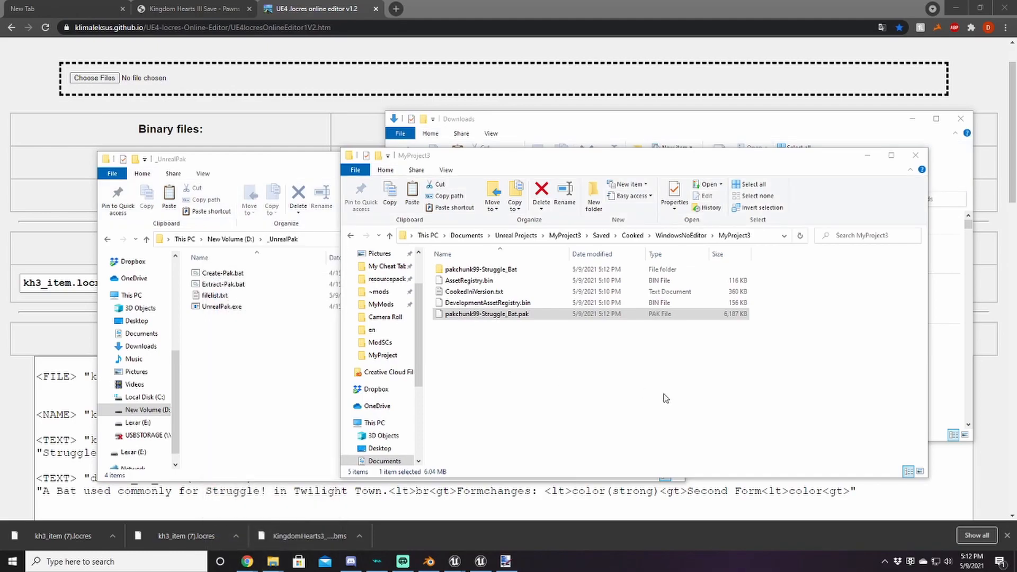
right_click(589, 382)
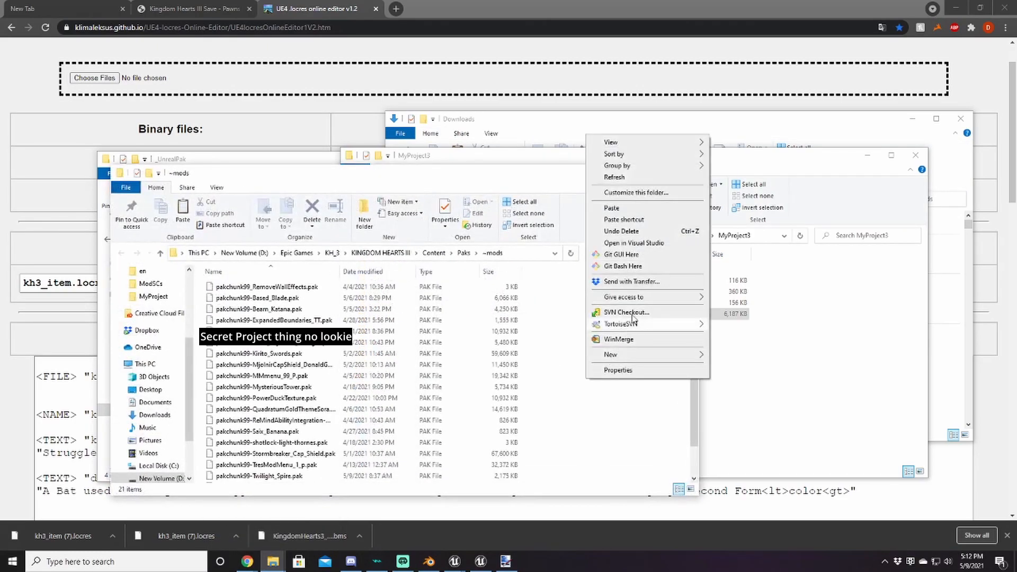
left_click(616, 211)
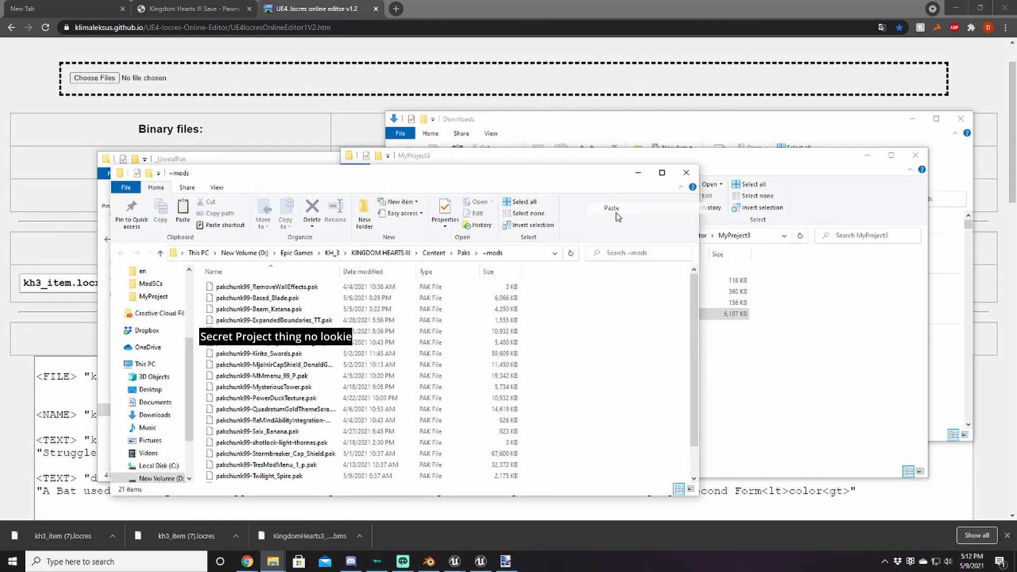
left_click(268, 312)
key("Delete")
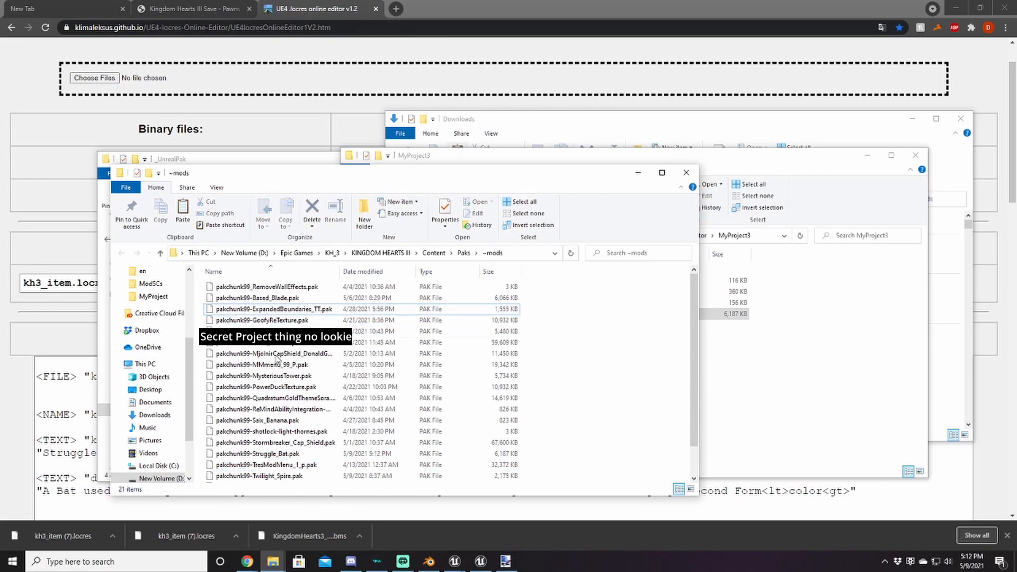
Clear the browser and Unreal Editor from view, launch Kingdom Hearts III from the desktop and continue the most recent save
left_click(956, 8)
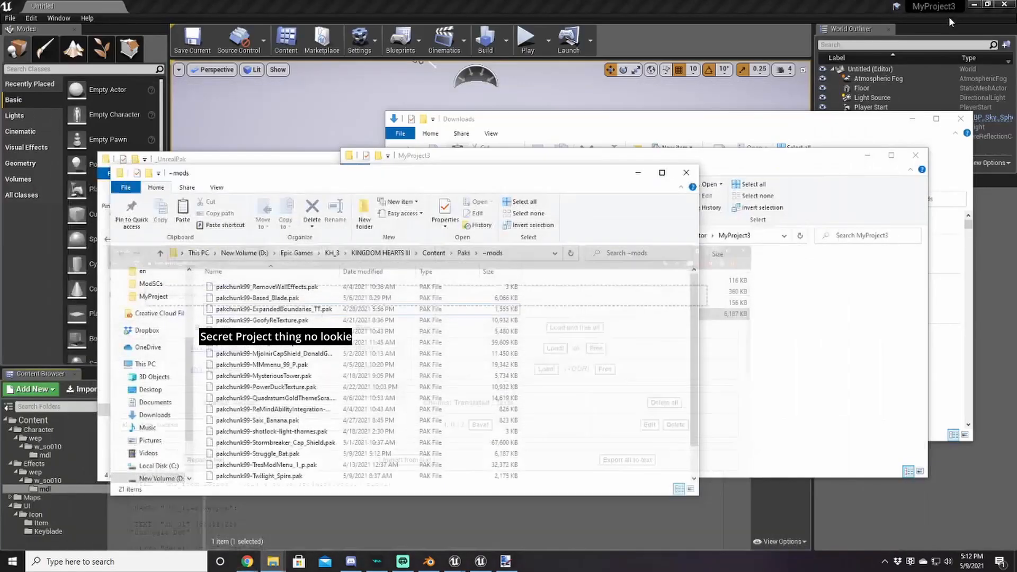
left_click(974, 5)
left_click(973, 5)
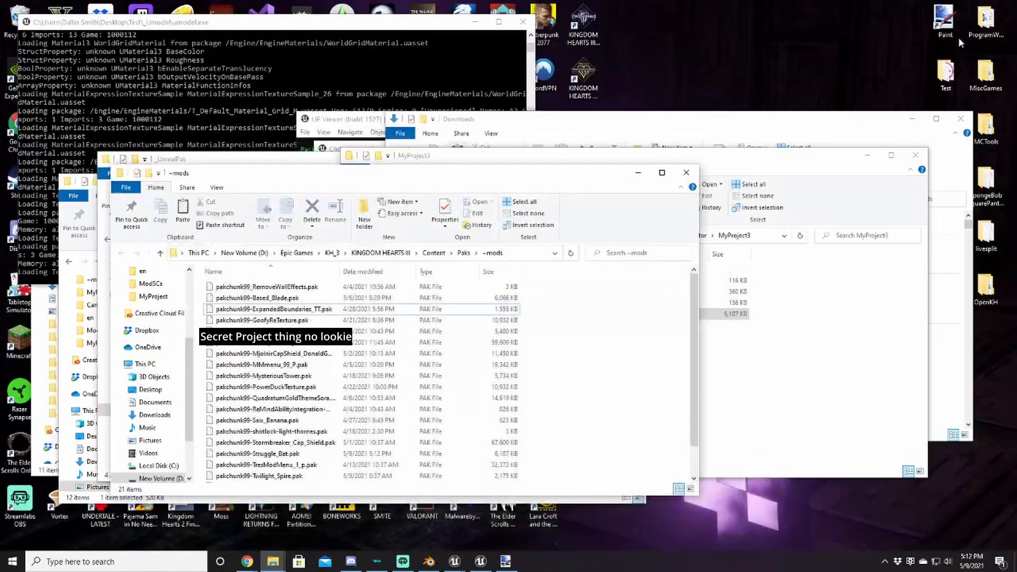
left_click(584, 23)
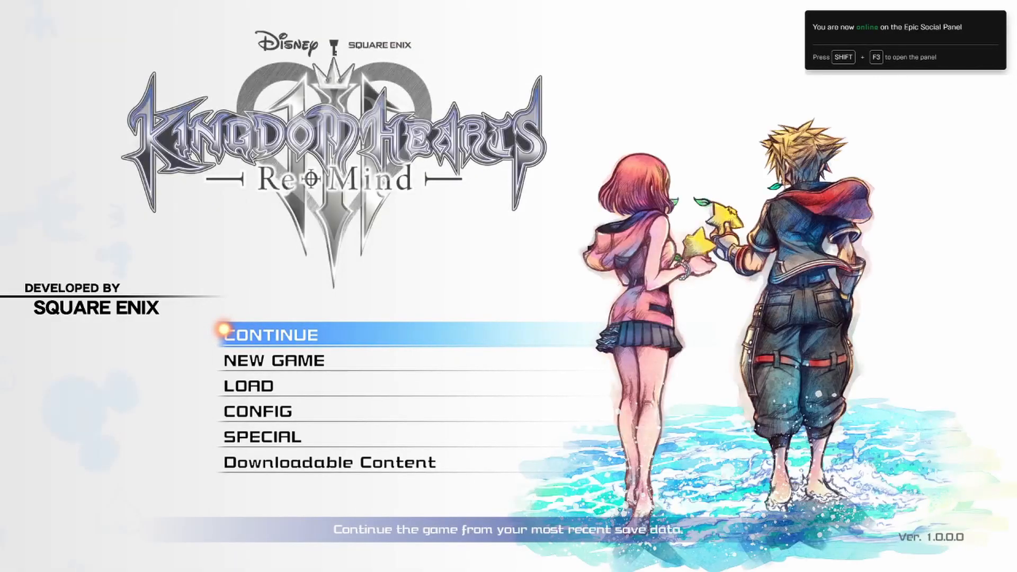
key("Return")
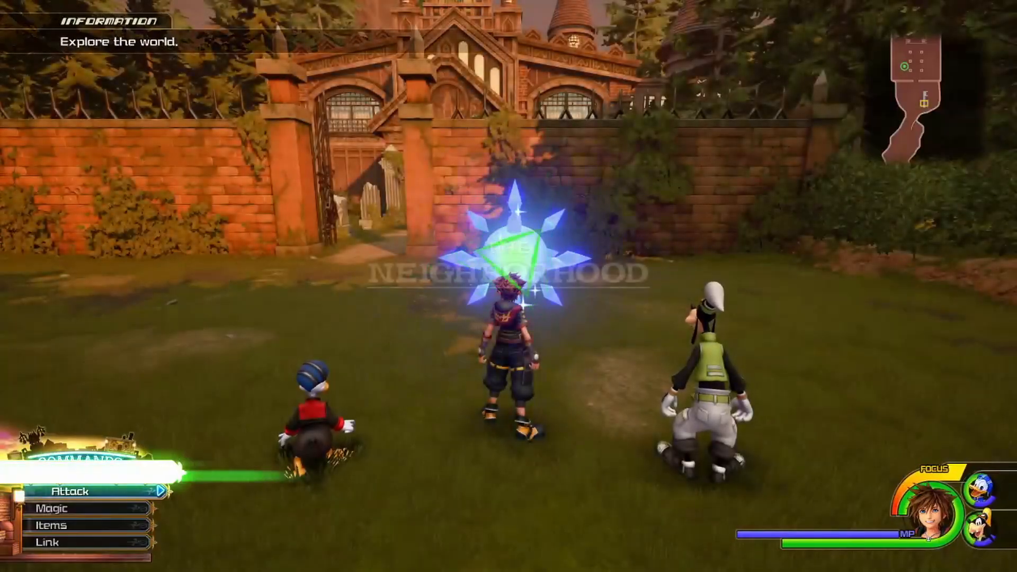
Equip the Struggle Bat in Sora's first weapon slot, check its icon and description, and back out of the equipment screen
key("Escape")
key("Return")
key("Return")
key("Return")
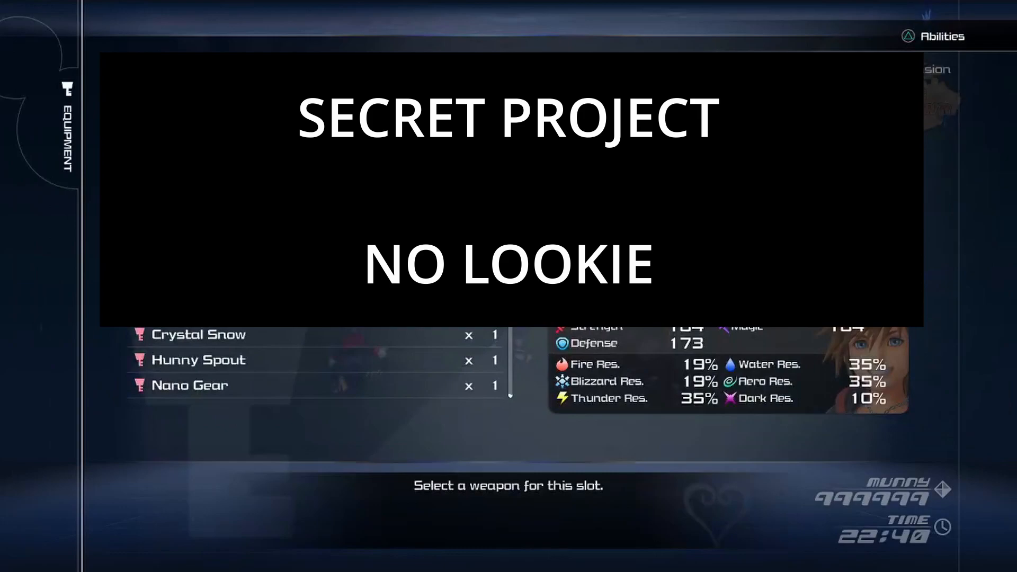
key("Return")
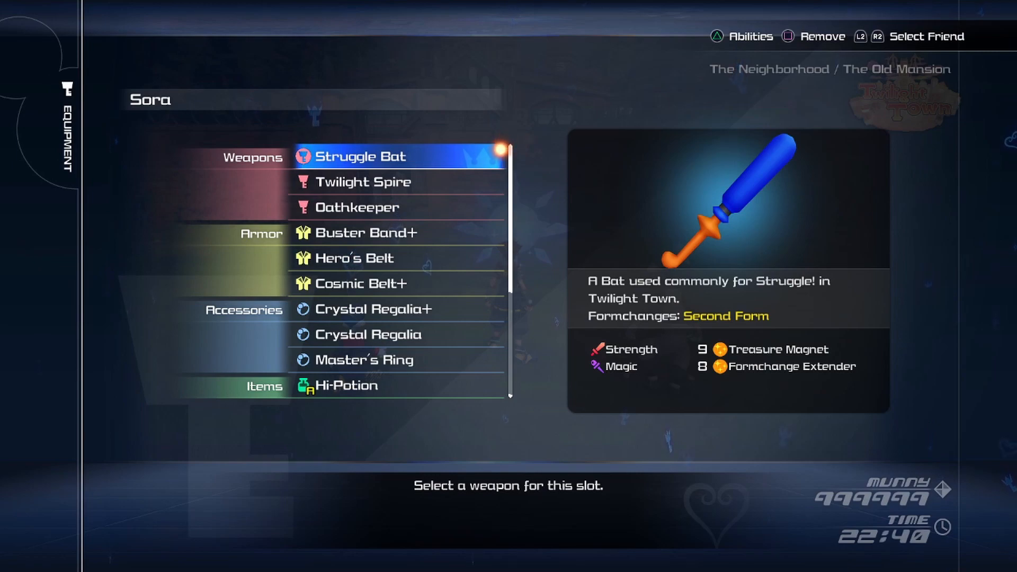
key("Escape")
key("Escape")
key("Escape")
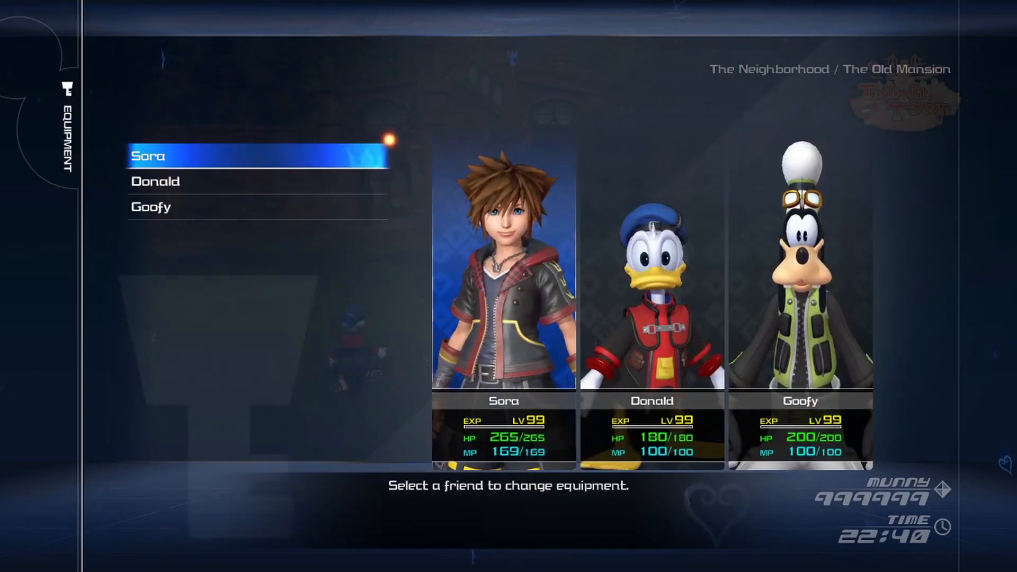